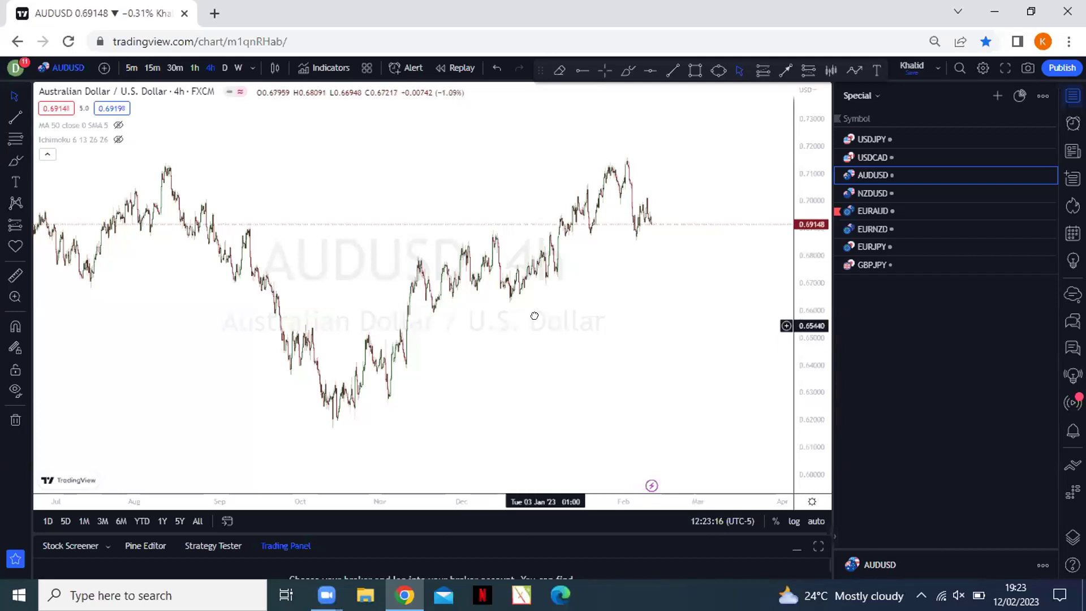
# Draw a trend line from the October low to the February lows, plus a horizontal line at 0.71298.
pyautogui.moveTo(534, 315); pyautogui.dragTo(531, 307)
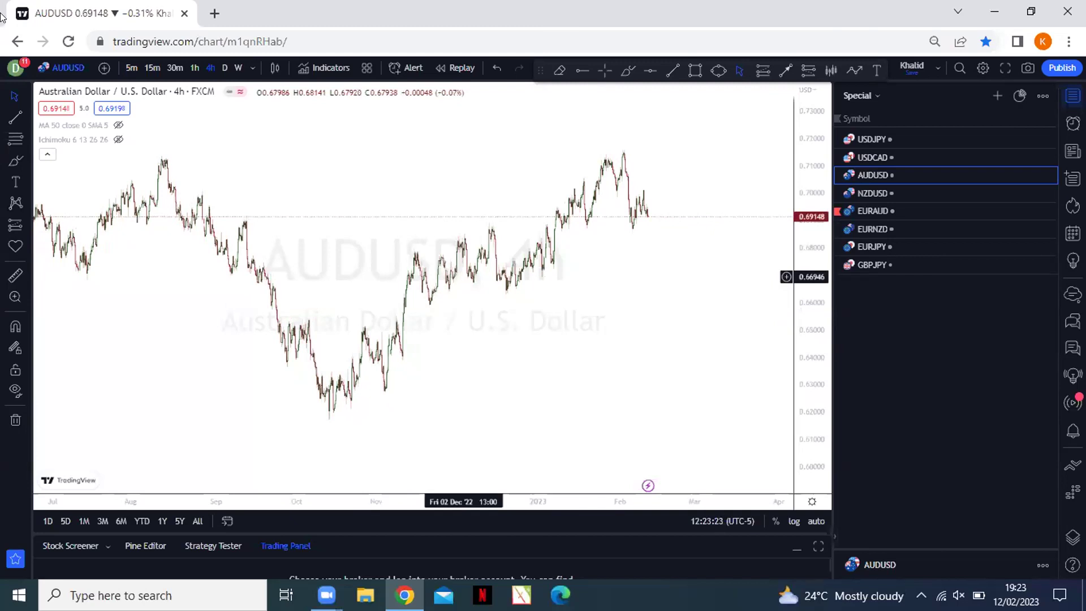
pyautogui.moveTo(710, 267); pyautogui.dragTo(715, 286)
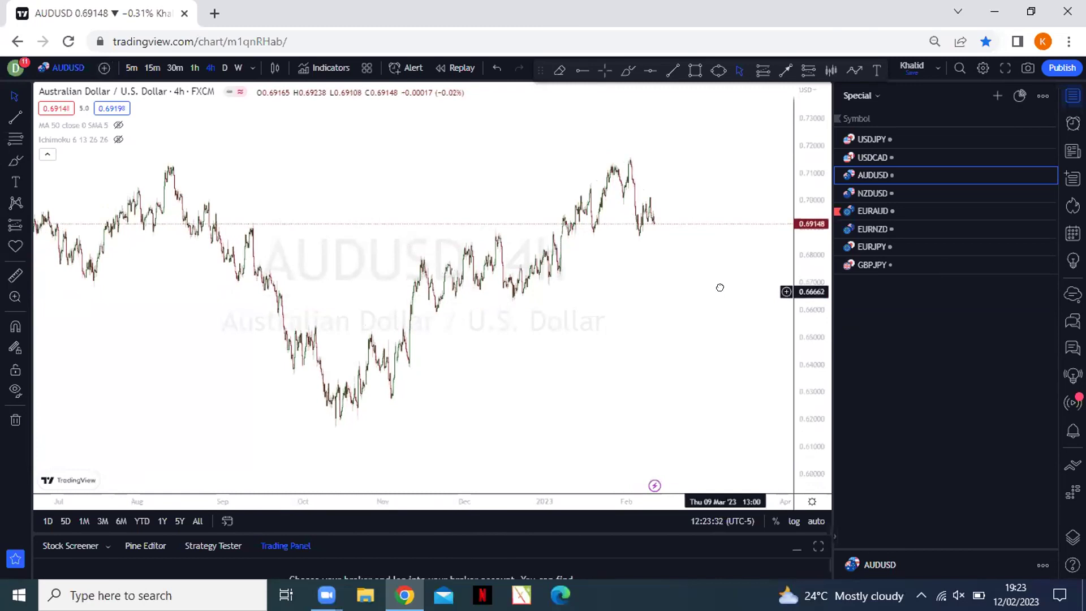
pyautogui.moveTo(806, 364); pyautogui.dragTo(798, 357)
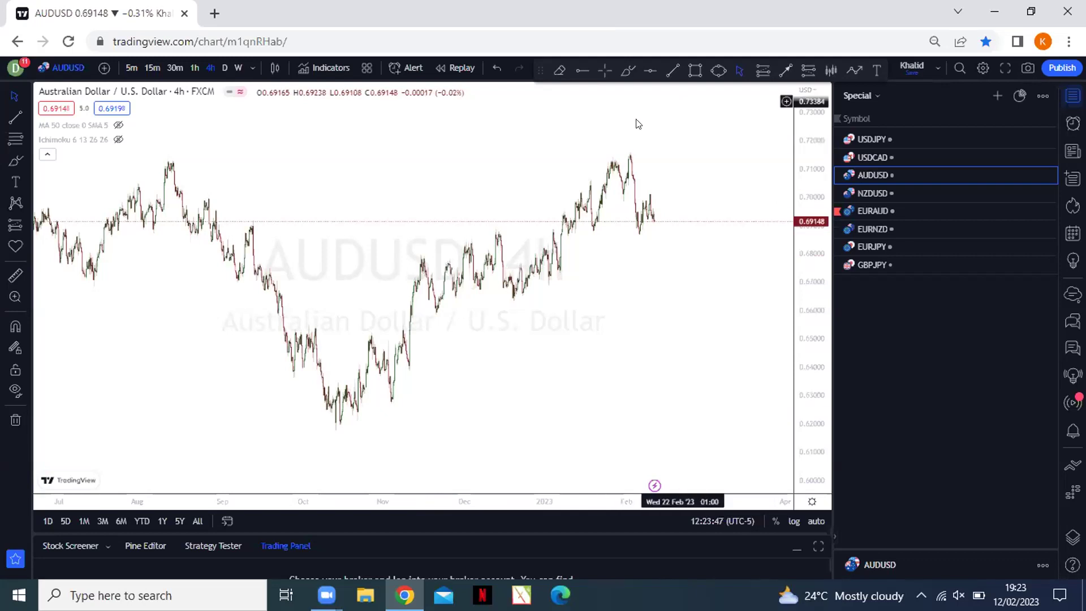
pyautogui.hotkey('alt', 't')
pyautogui.moveTo(346, 444)
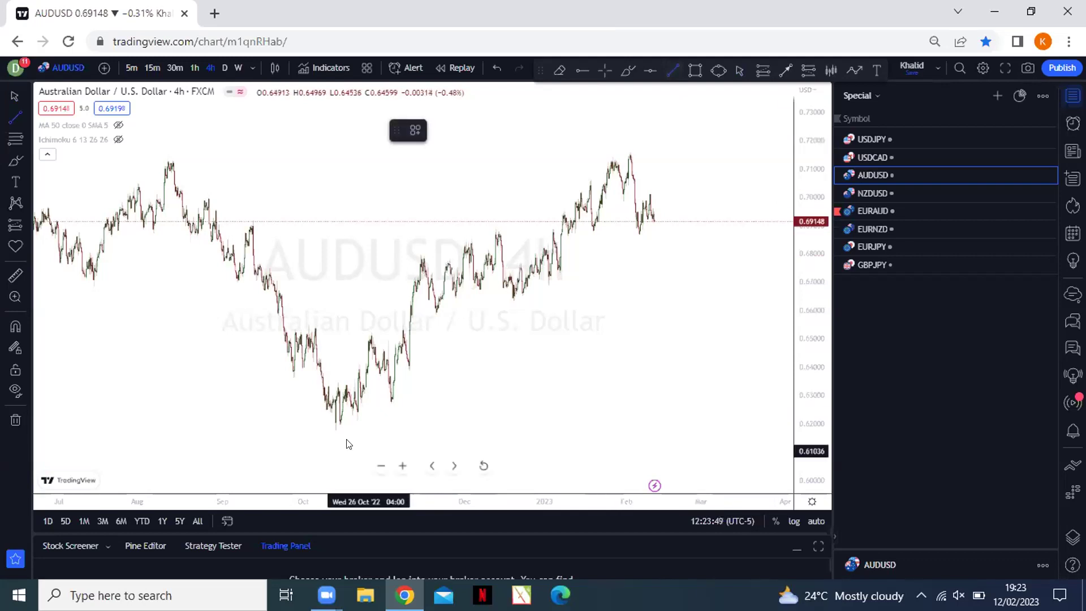
pyautogui.click(347, 443)
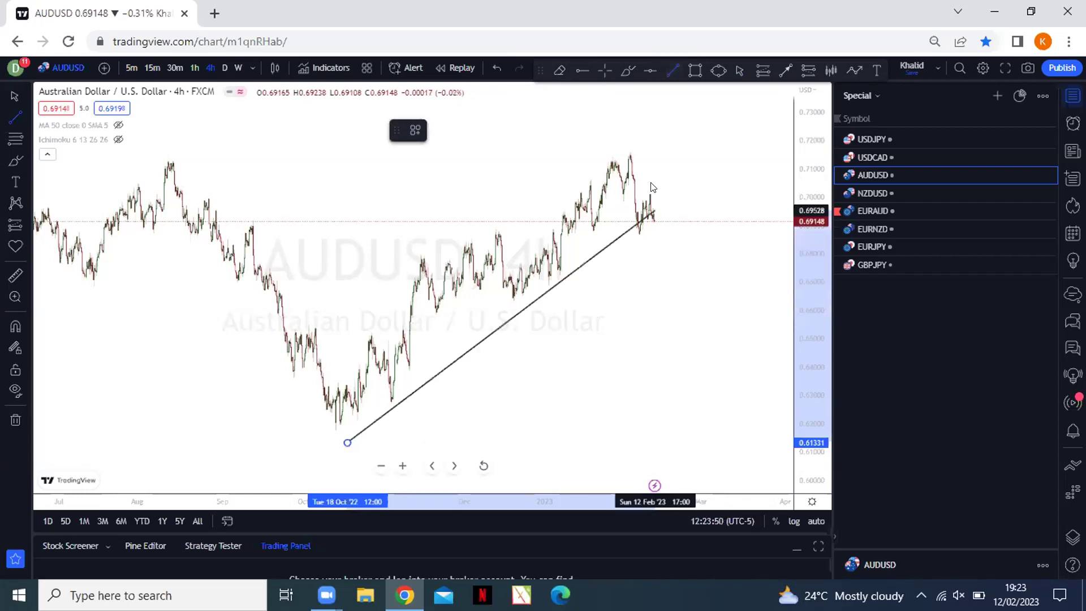
pyautogui.click(663, 189)
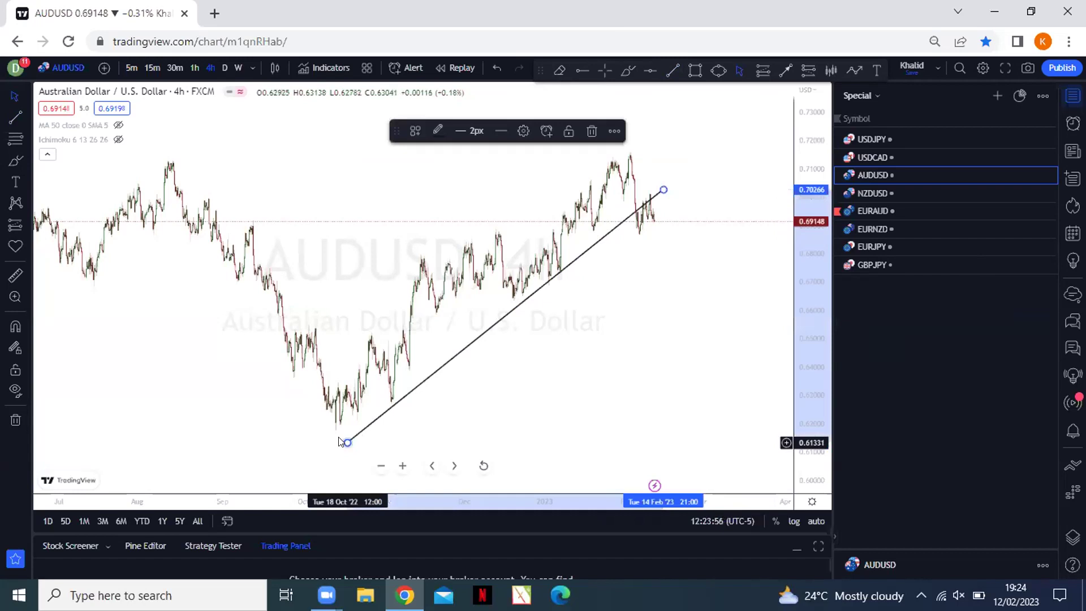
pyautogui.click(650, 70)
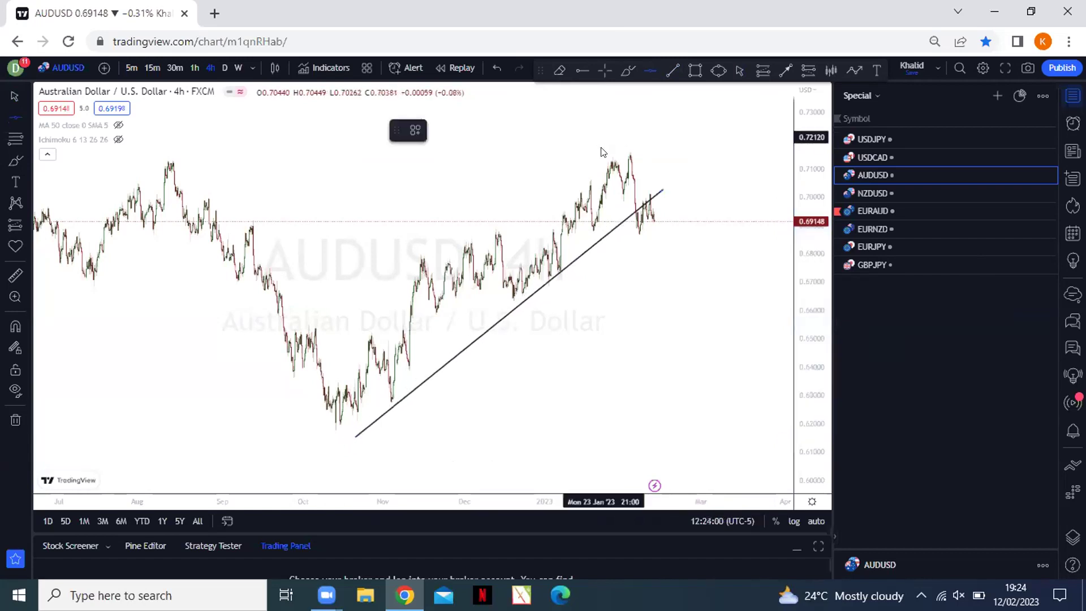
pyautogui.click(603, 160)
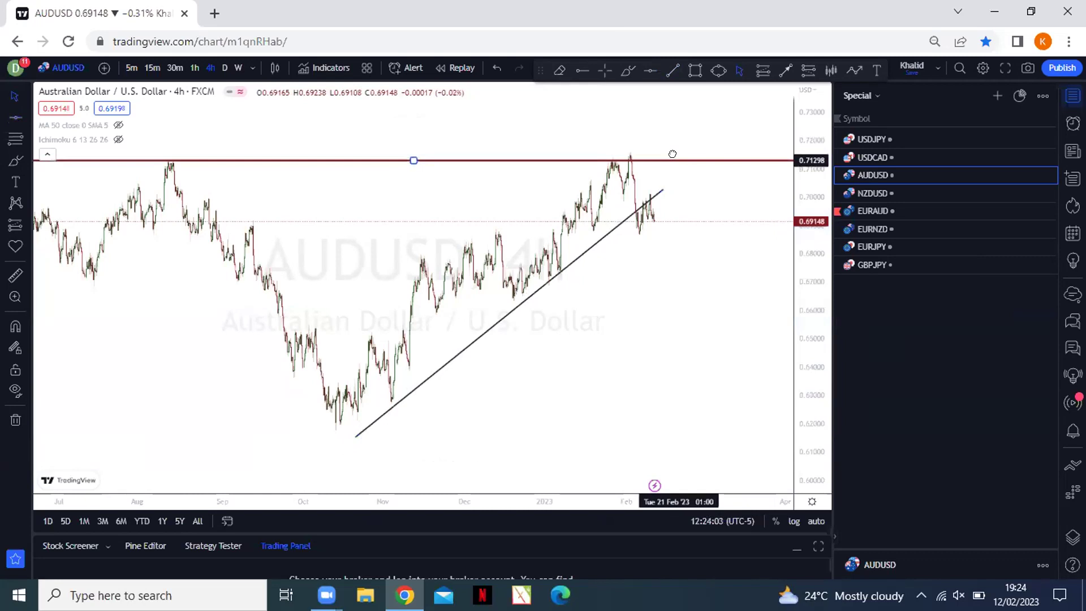
# Zoom into recent months and add horizontal lines at 0.68697 and 0.70148.
pyautogui.scroll(3, 703, 247)
pyautogui.moveTo(419, 213); pyautogui.dragTo(482, 242)
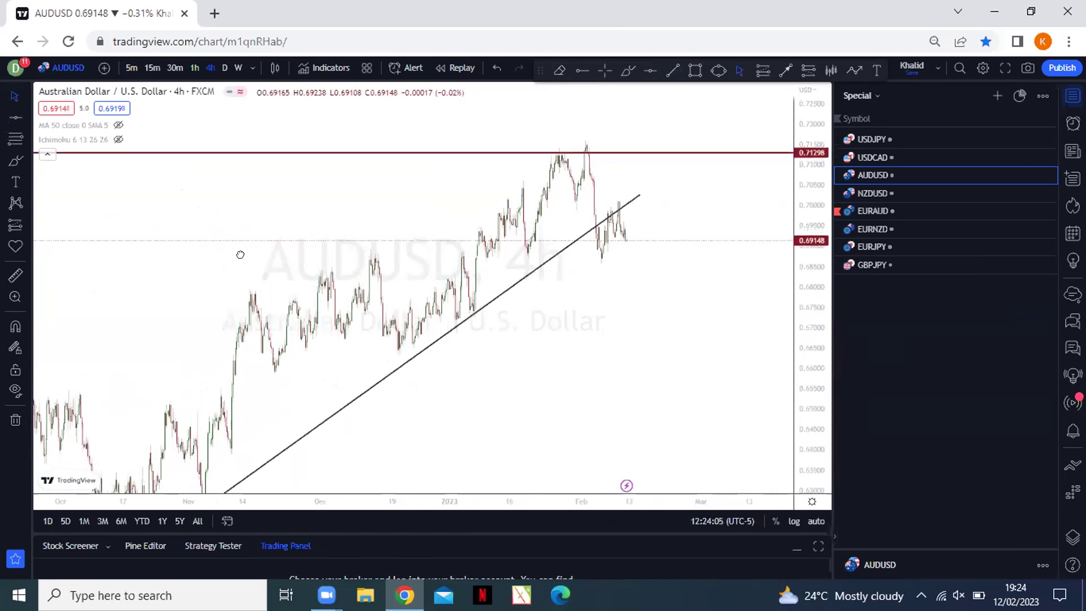
pyautogui.scroll(2, 369, 269)
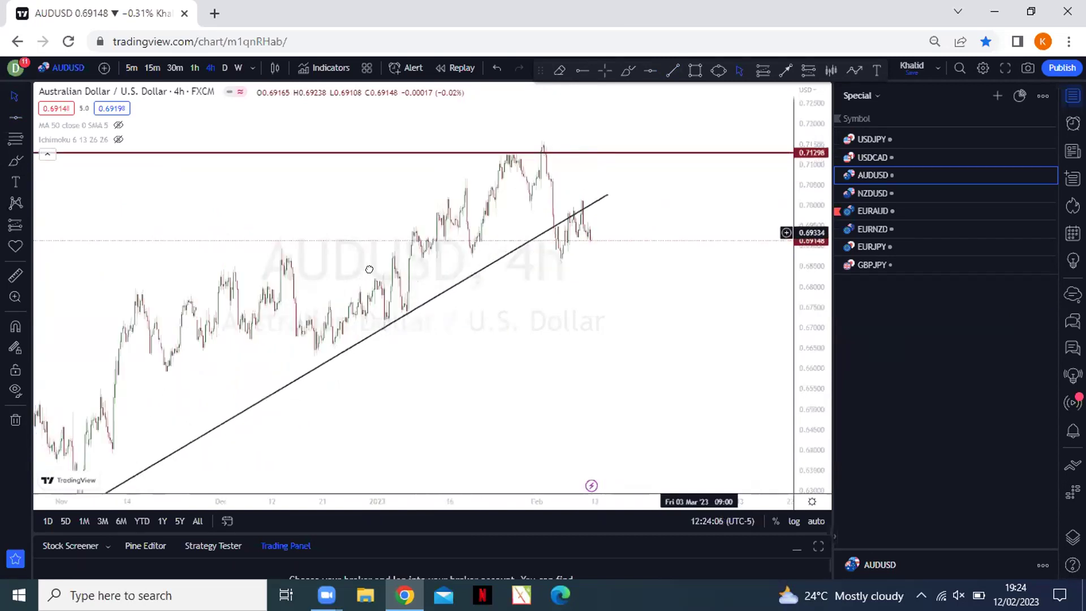
pyautogui.scroll(2, 369, 269)
pyautogui.hotkey('alt', 'h')
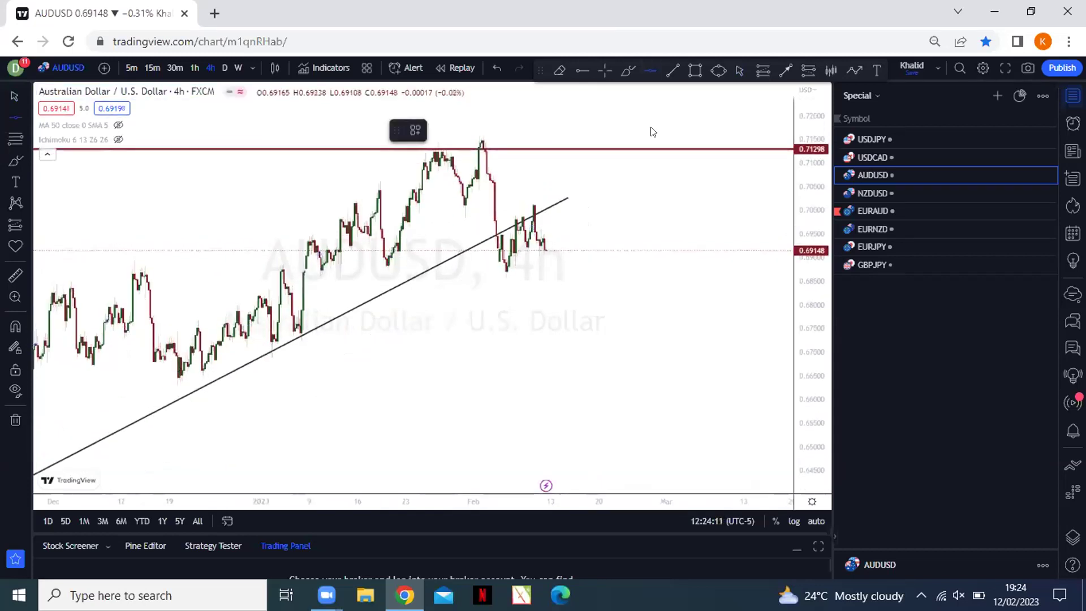
pyautogui.click(509, 272)
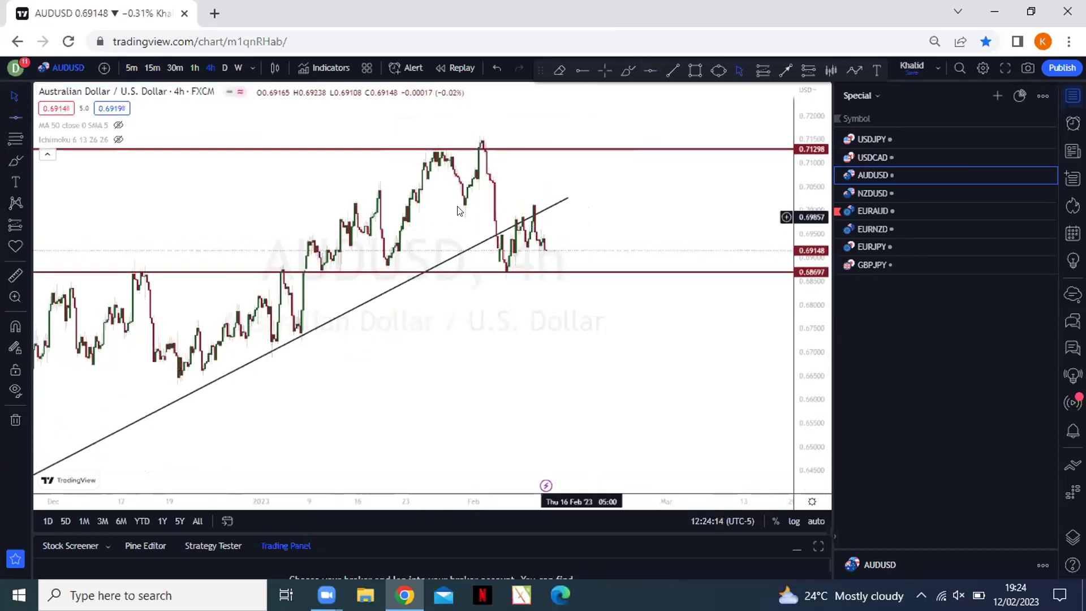
pyautogui.moveTo(496, 238); pyautogui.dragTo(501, 241)
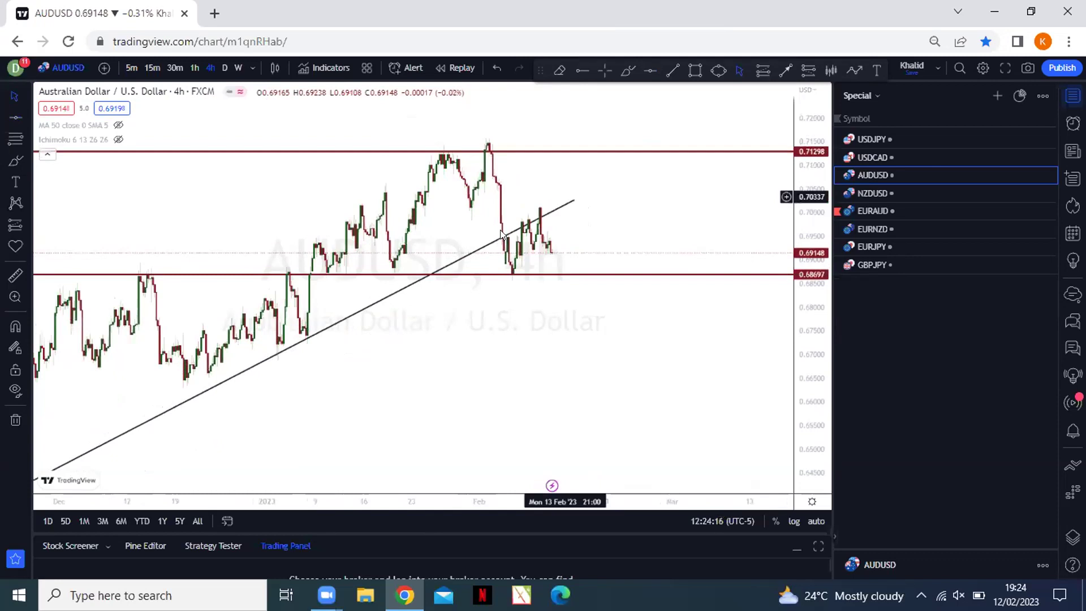
pyautogui.hotkey('alt', 'h')
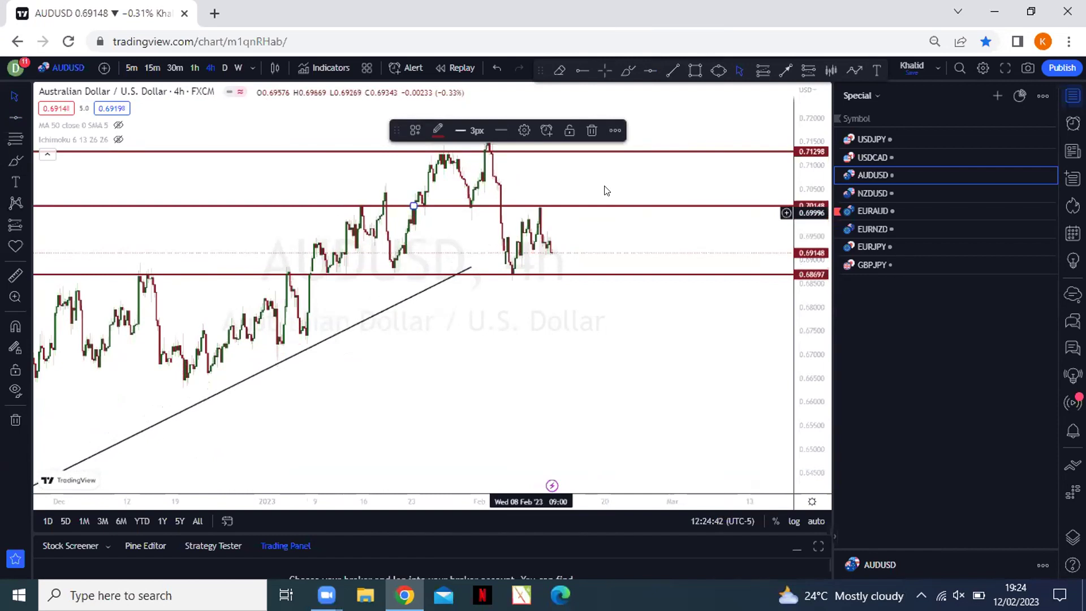
# Pan the chart to show the full move since October with all three levels.
pyautogui.moveTo(507, 253); pyautogui.dragTo(569, 254)
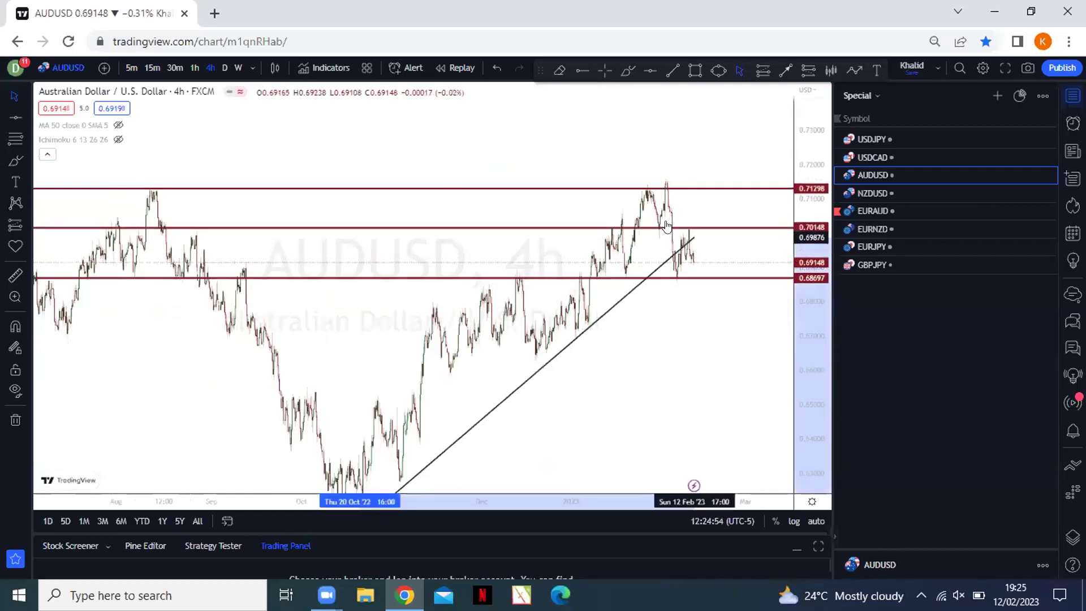
# Pull the trend line's upper end down to 0.68362, just below the 0.68697 level.
pyautogui.click(694, 237)
pyautogui.moveTo(695, 239); pyautogui.dragTo(629, 289)
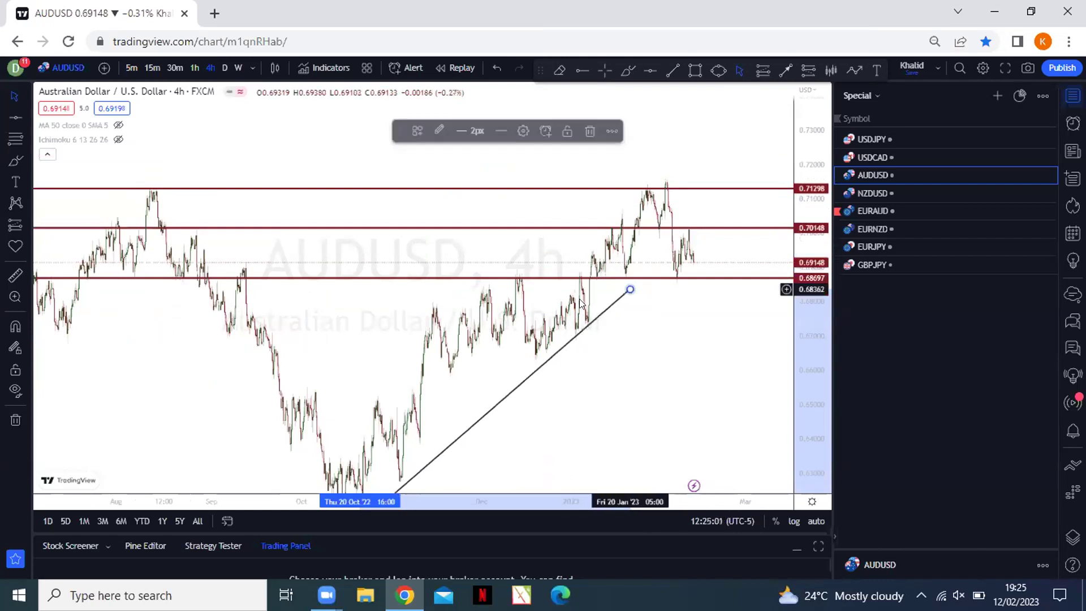
pyautogui.moveTo(592, 354); pyautogui.dragTo(537, 296)
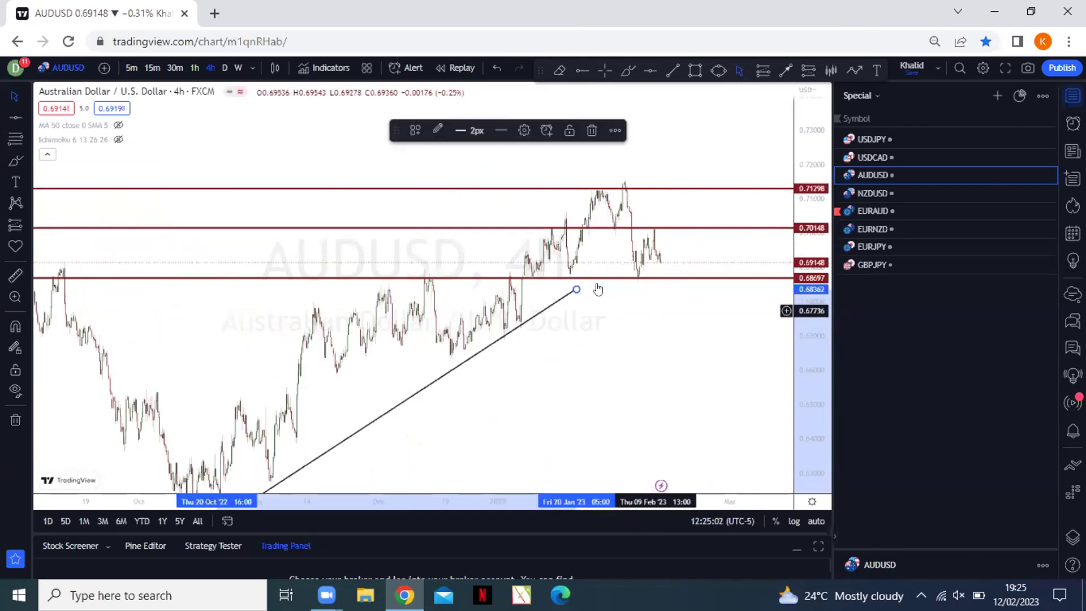
pyautogui.scroll(3, 597, 289)
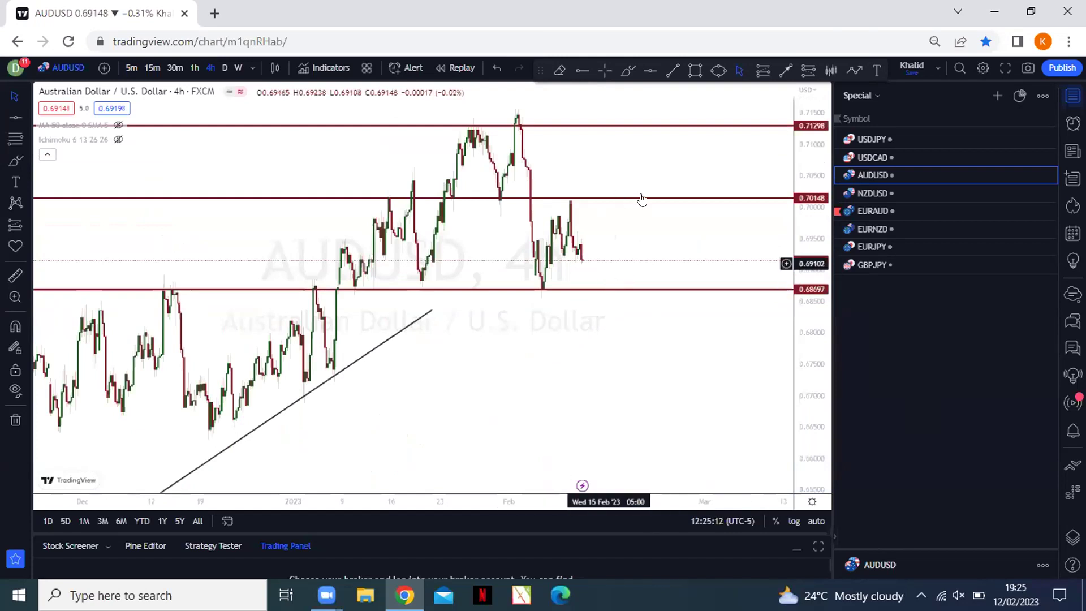
pyautogui.click(628, 200)
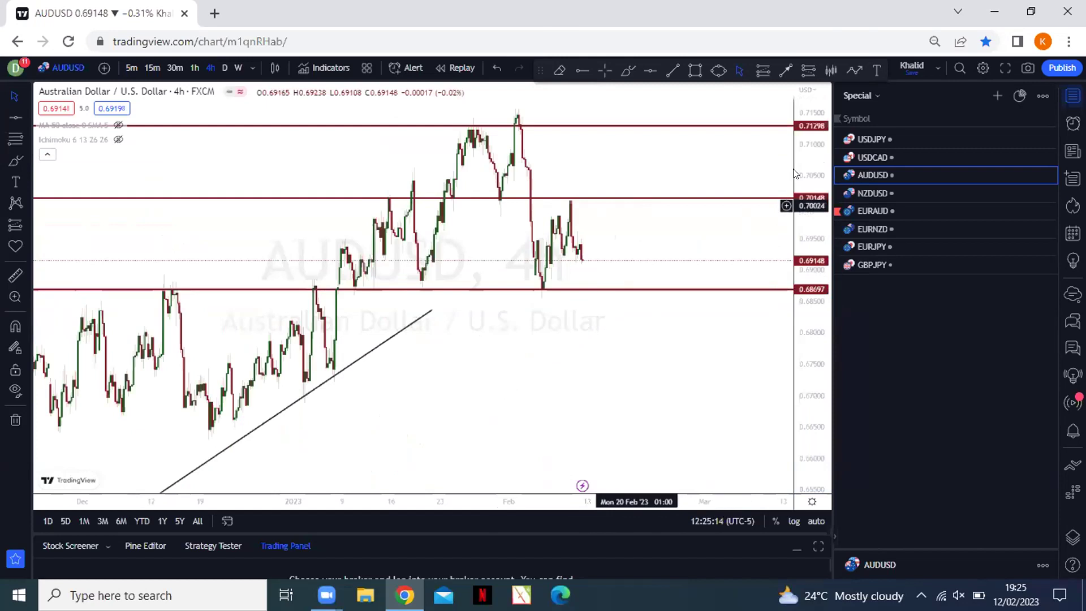
pyautogui.moveTo(503, 157); pyautogui.dragTo(515, 138)
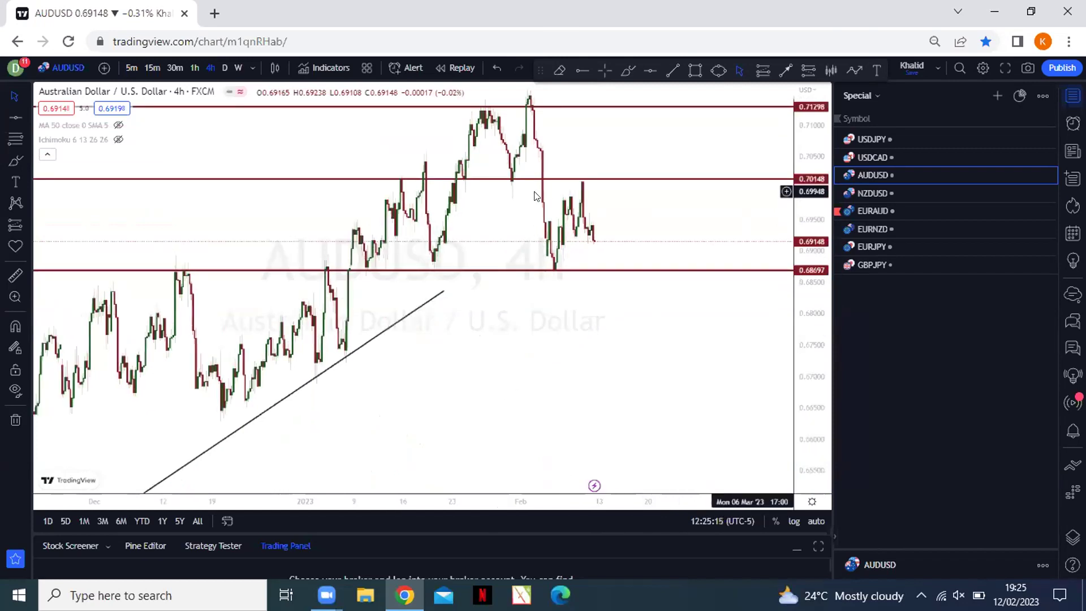
# Extend the trend line's upper end to early February near 0.69190, past 0.68697.
pyautogui.click(584, 276)
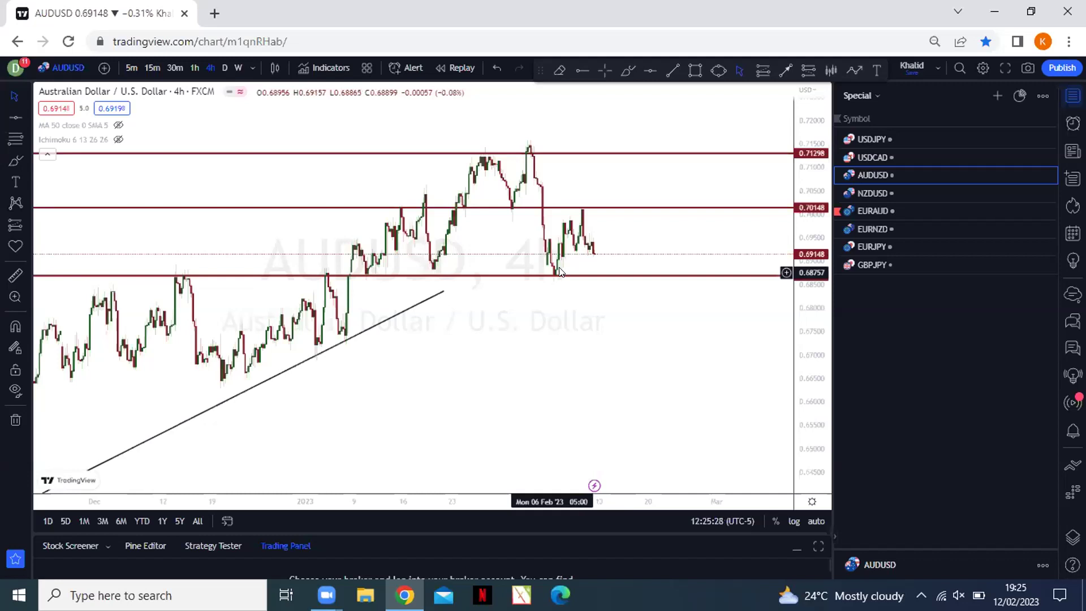
pyautogui.moveTo(554, 266); pyautogui.dragTo(553, 256)
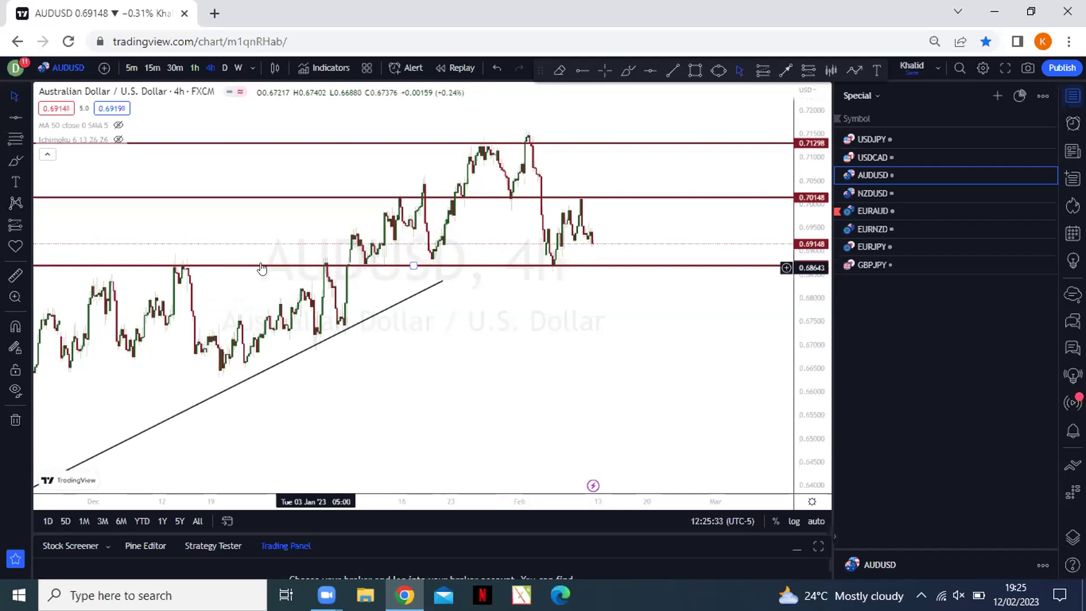
pyautogui.scroll(-2, 793, 301)
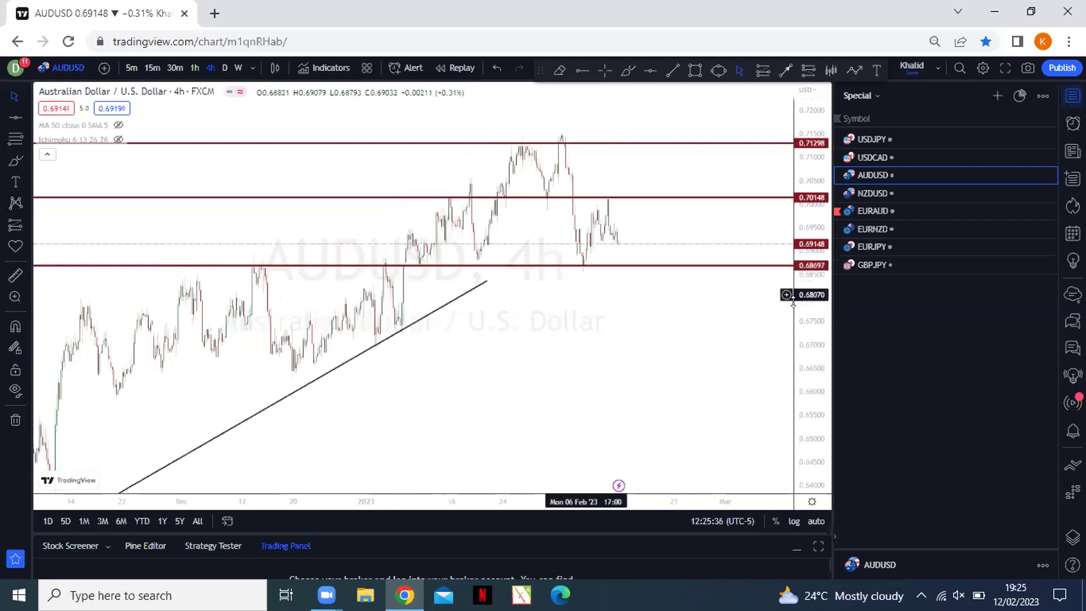
pyautogui.scroll(1, 559, 262)
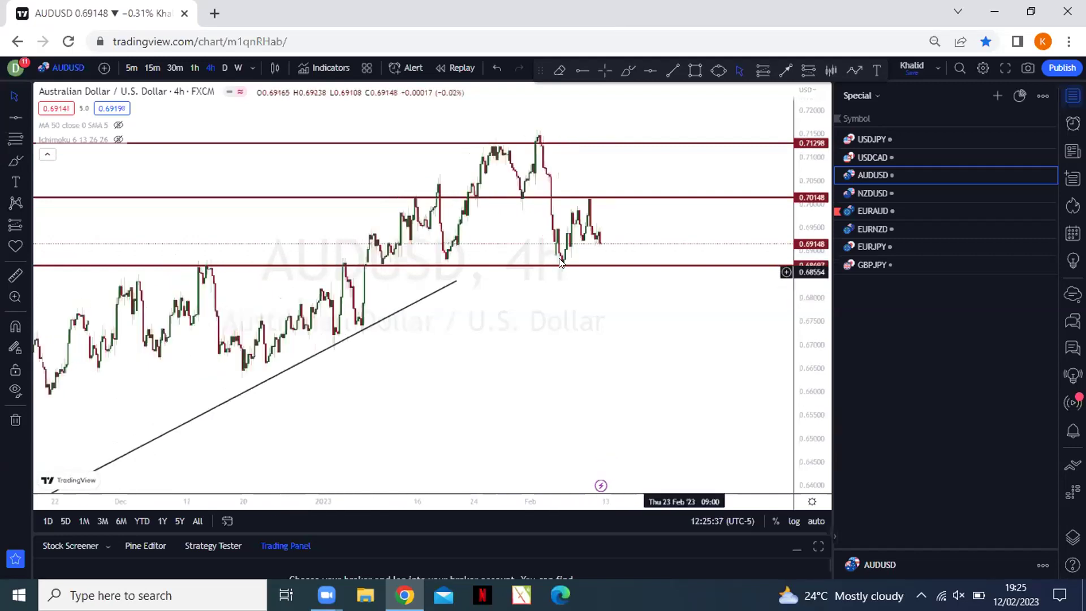
pyautogui.scroll(1, 560, 262)
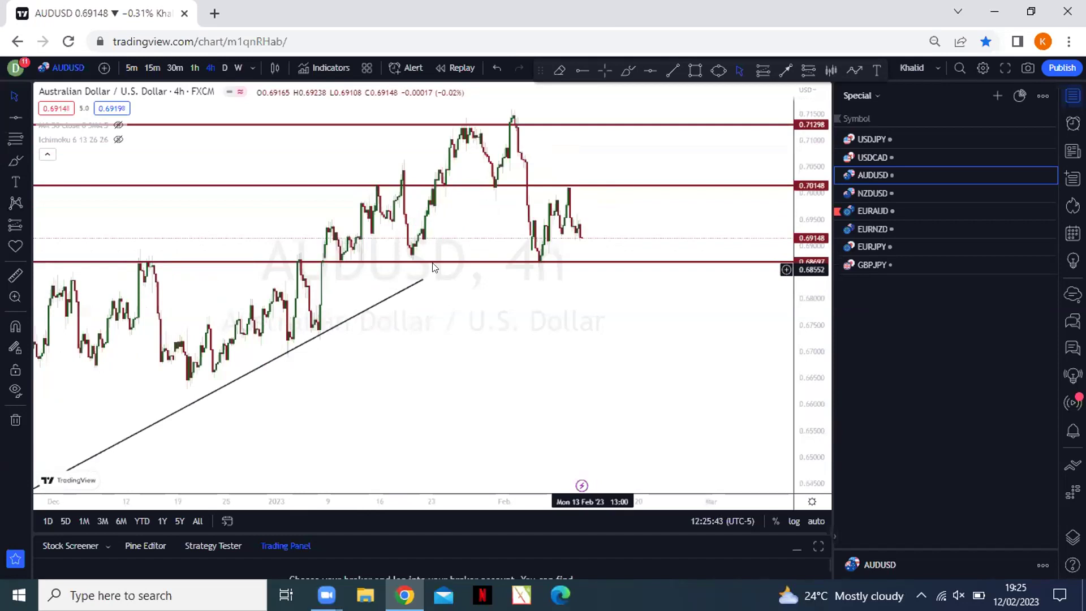
pyautogui.moveTo(600, 225); pyautogui.dragTo(603, 212)
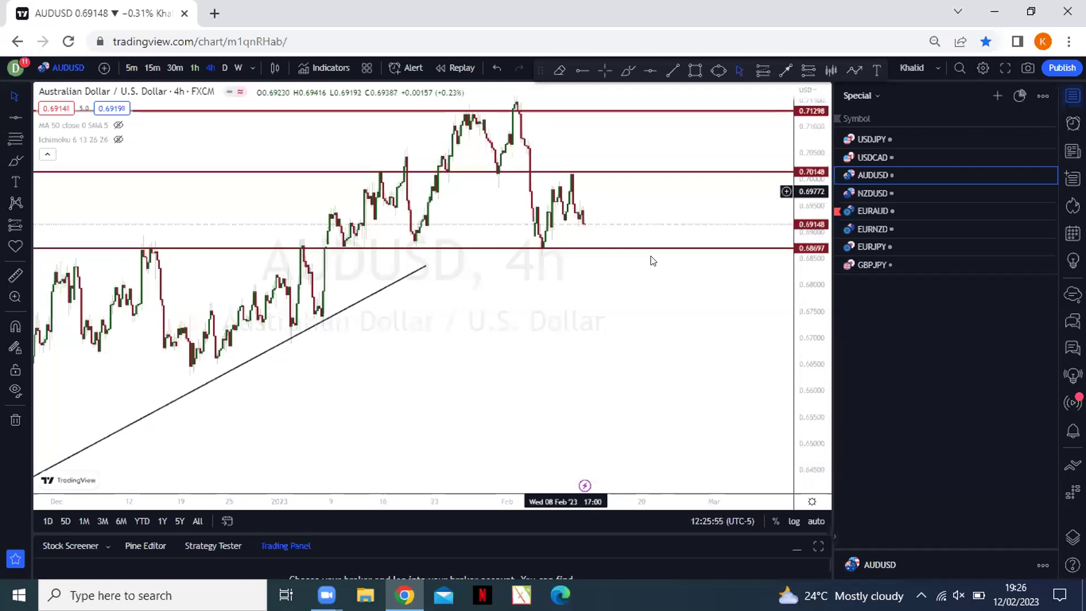
pyautogui.moveTo(651, 248); pyautogui.dragTo(795, 184)
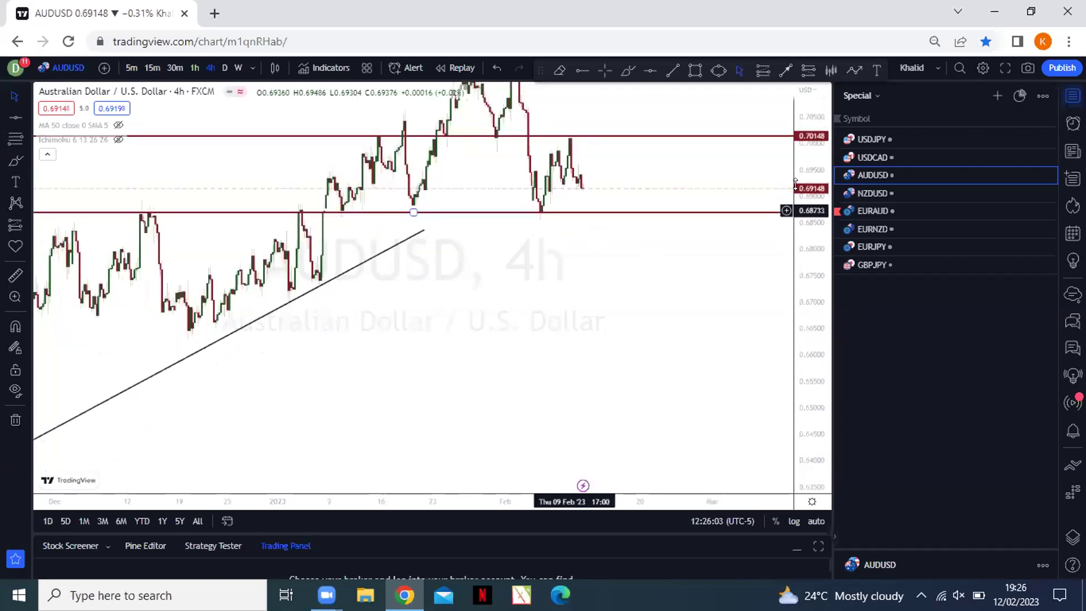
pyautogui.scroll(-5, 632, 262)
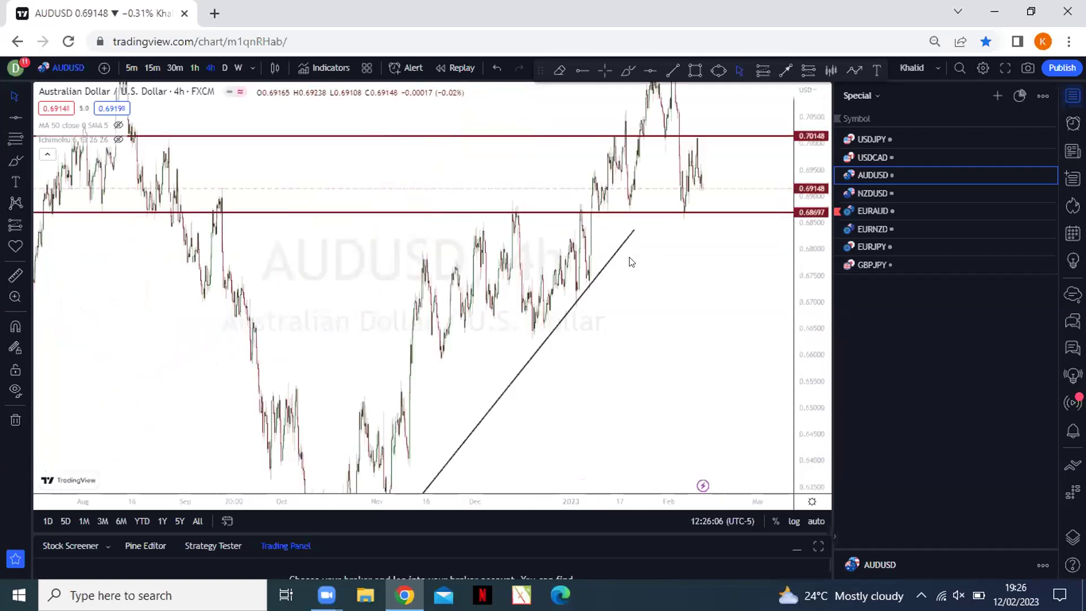
pyautogui.click(633, 259)
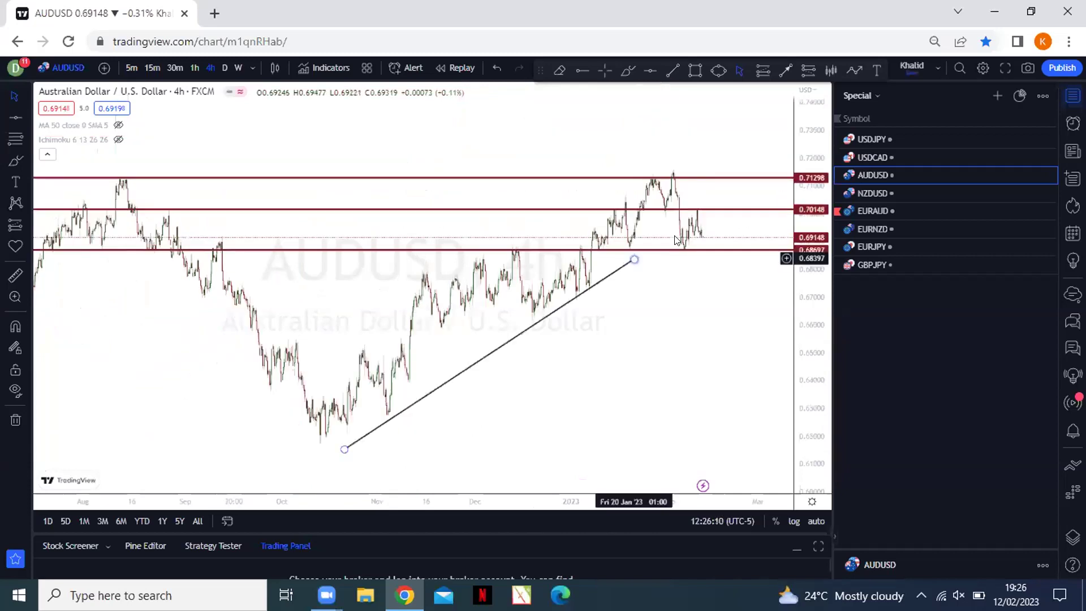
pyautogui.moveTo(676, 240); pyautogui.dragTo(678, 234)
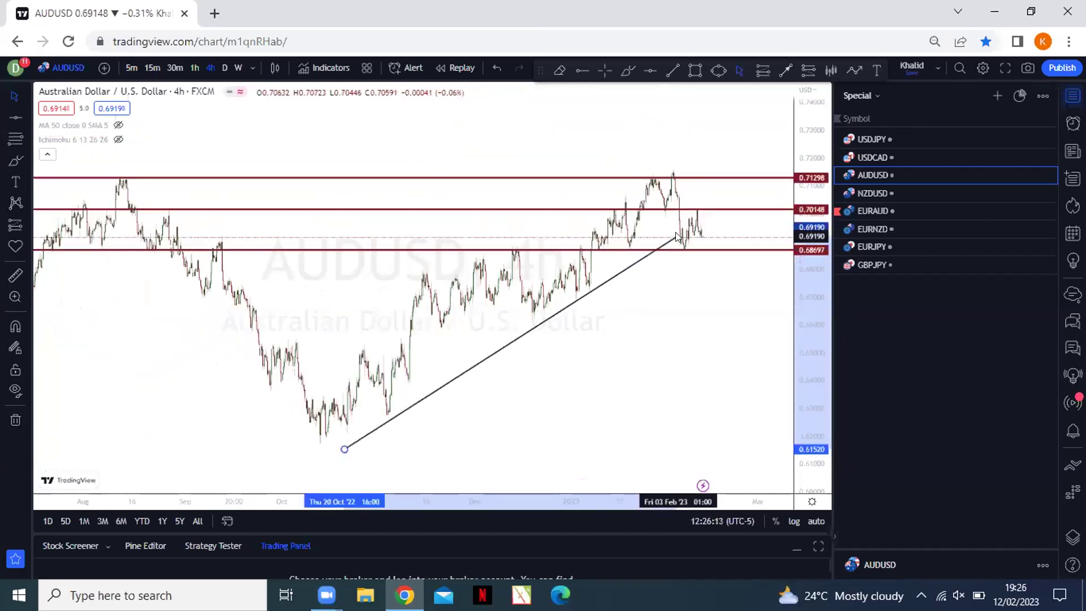
# Deselect the trend line to leave the marked-up chart clean.
pyautogui.click(678, 275)
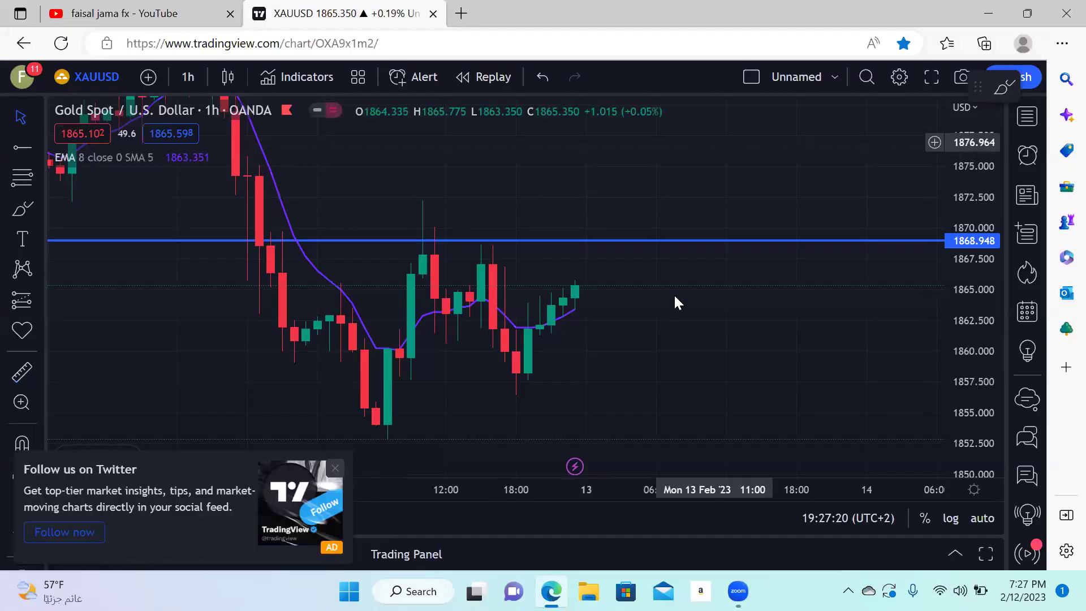
# Remove the blue drawing from the XAUUSD chart and switch to 1W candles zoomed on recent weeks.
pyautogui.rightClick(708, 160)
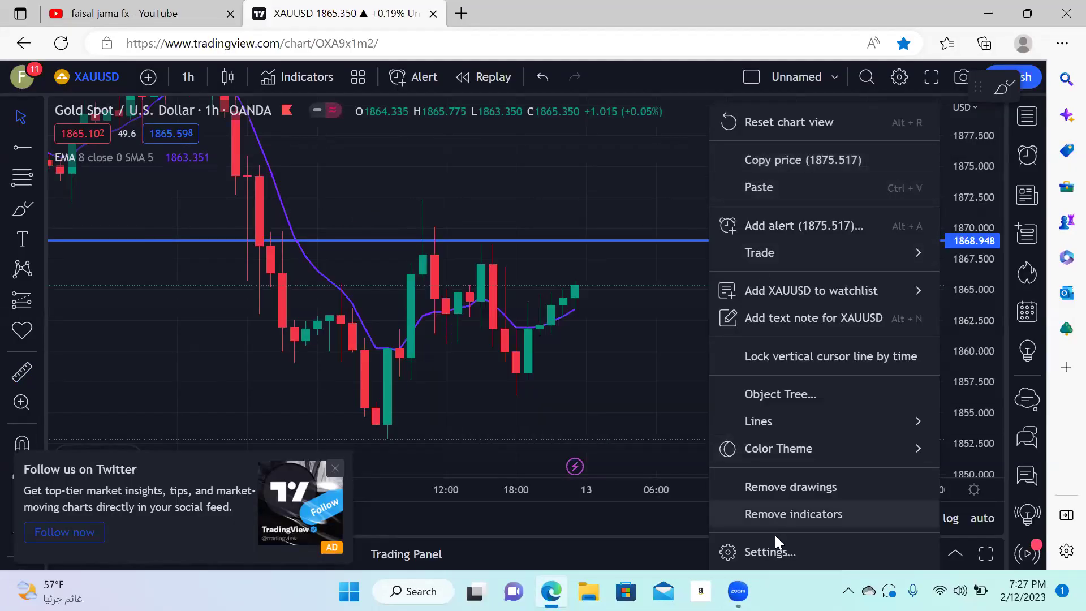
pyautogui.click(791, 487)
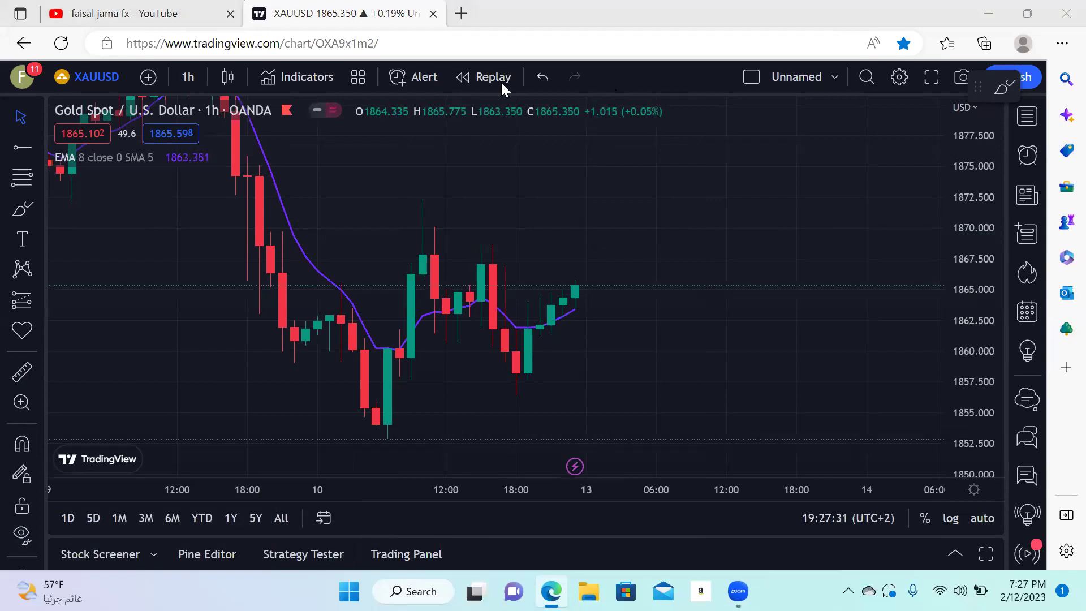
pyautogui.click(187, 77)
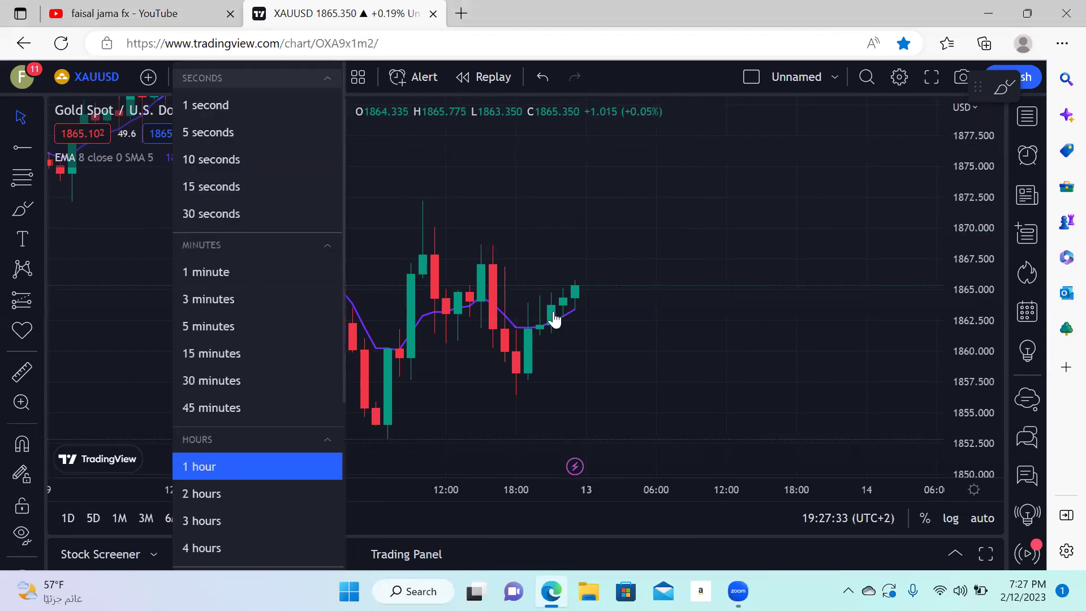
pyautogui.scroll(-4, 209, 540)
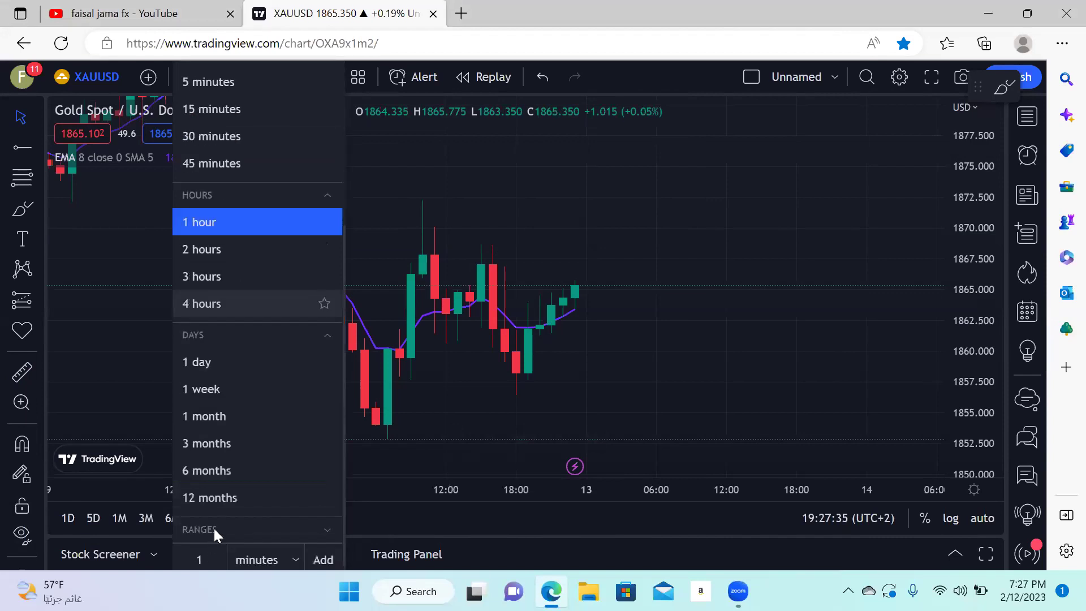
pyautogui.click(207, 378)
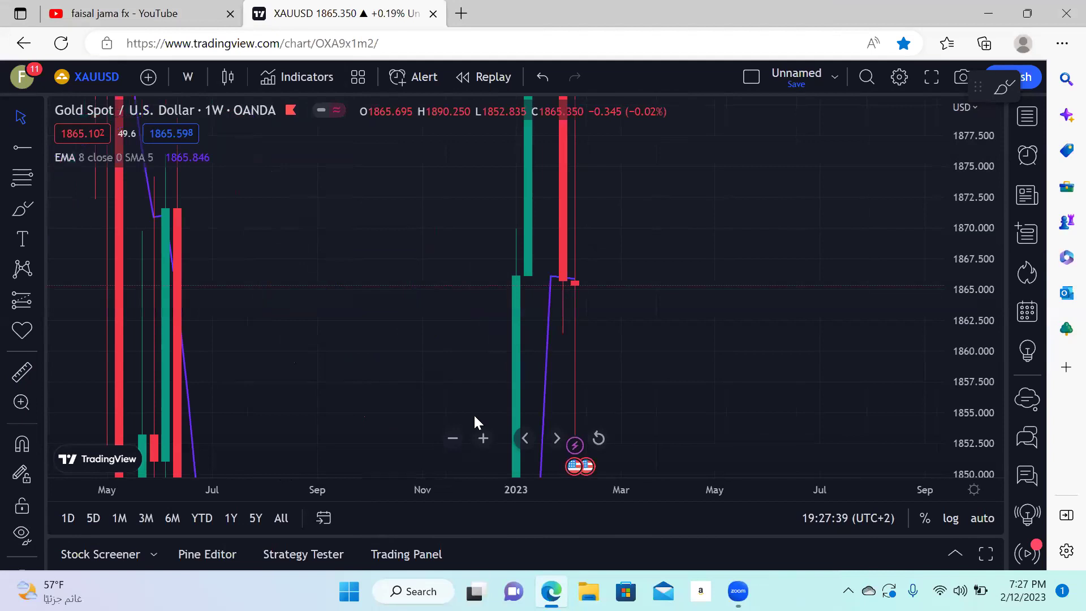
pyautogui.click(482, 438)
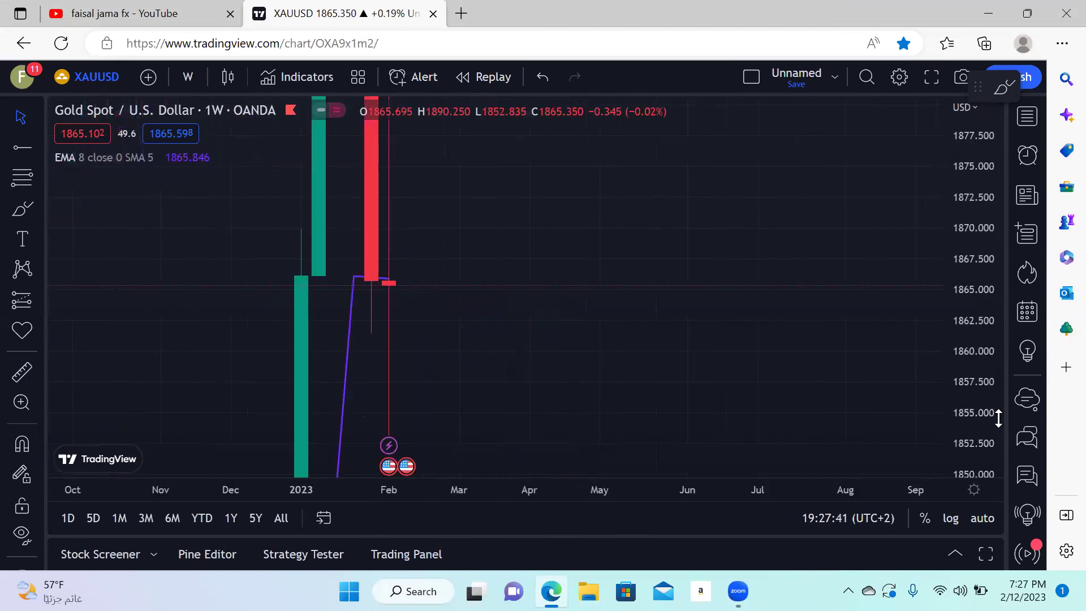
pyautogui.moveTo(586, 344); pyautogui.dragTo(961, 280)
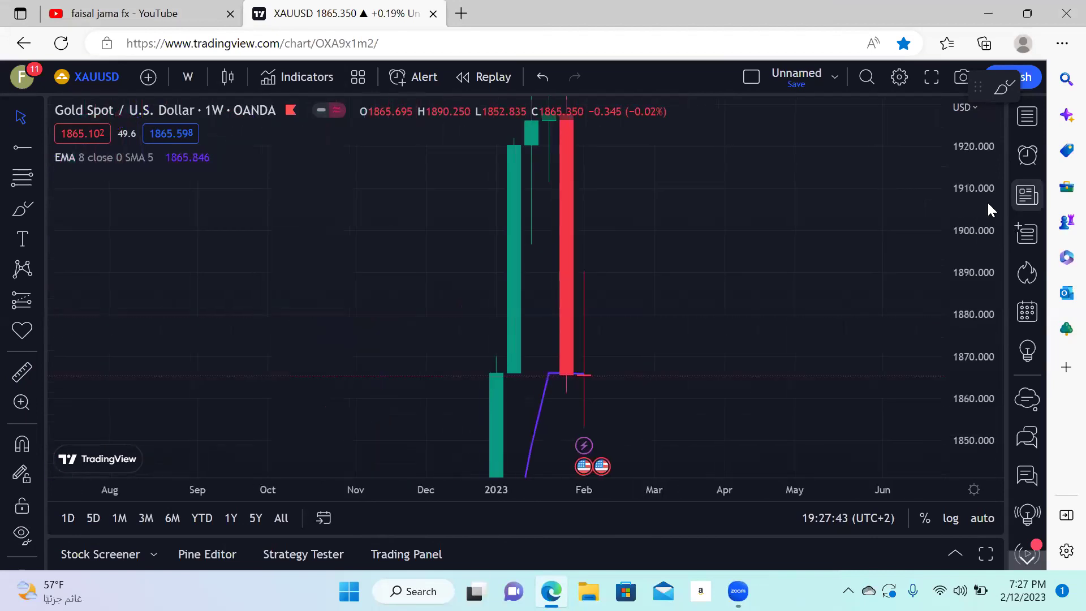
pyautogui.moveTo(977, 221); pyautogui.dragTo(957, 336)
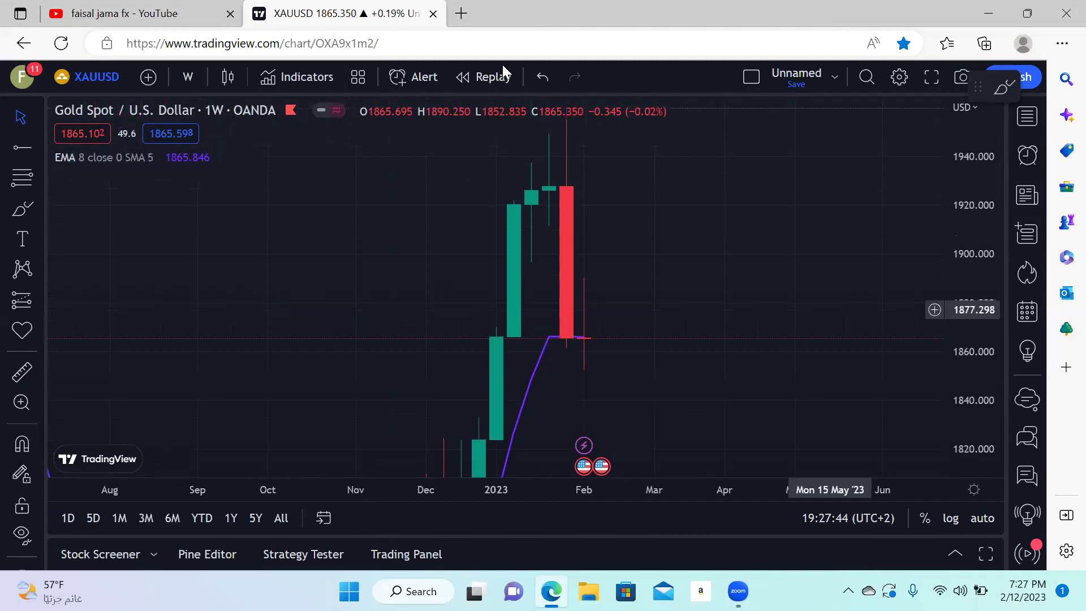
pyautogui.click(483, 439)
pyautogui.click(483, 439)
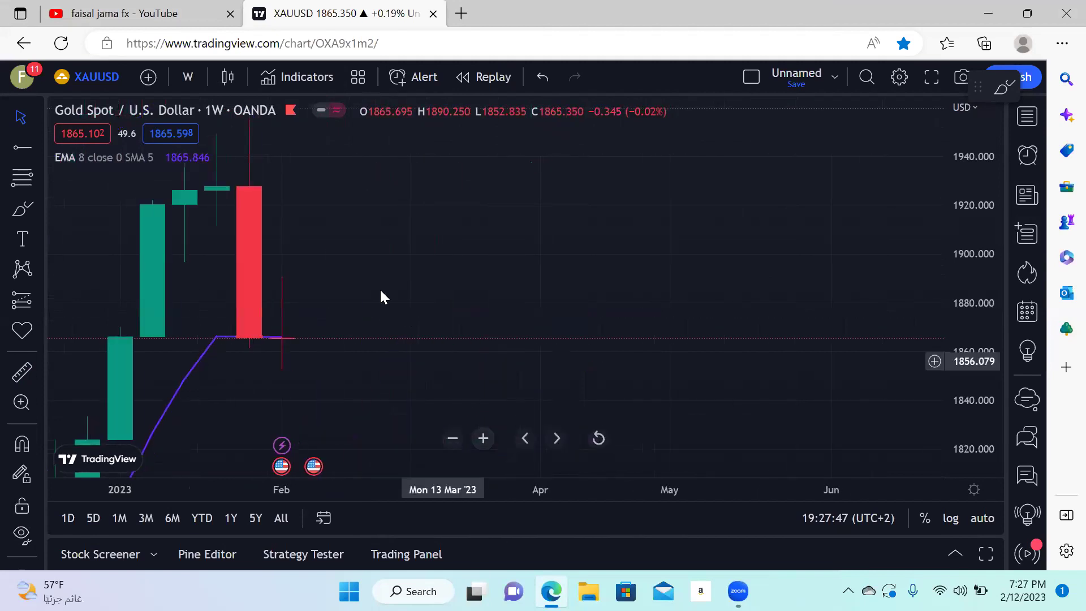
pyautogui.moveTo(364, 252); pyautogui.dragTo(576, 252)
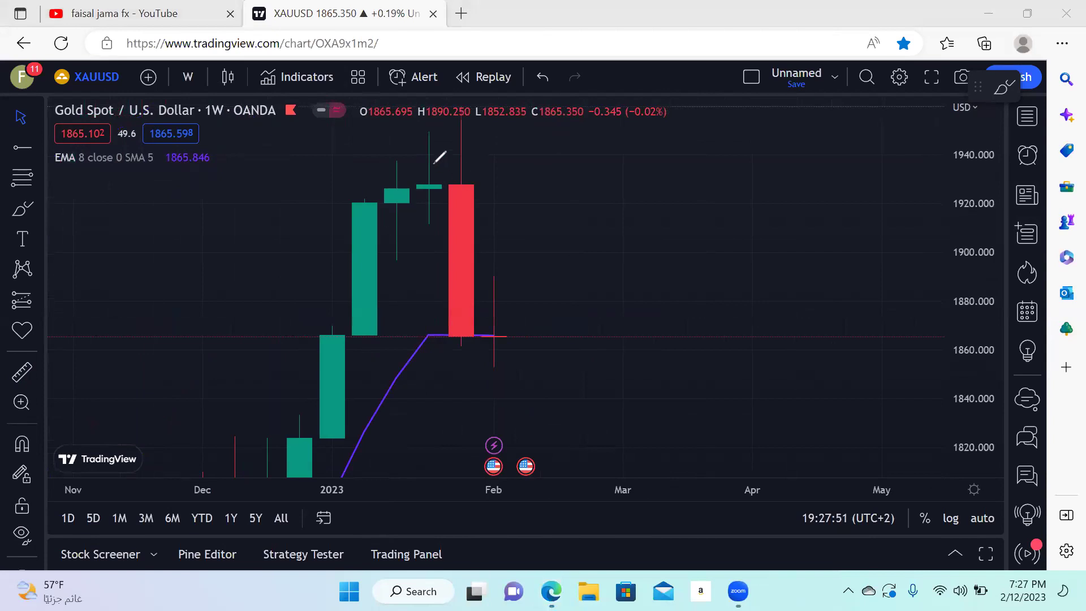
pyautogui.moveTo(425, 181)
pyautogui.mouseDown()
pyautogui.moveTo(429, 193)
pyautogui.moveTo(388, 194)
pyautogui.mouseUp()
pyautogui.moveTo(492, 332)
pyautogui.mouseDown()
pyautogui.moveTo(506, 372)
pyautogui.moveTo(490, 339)
pyautogui.mouseUp()
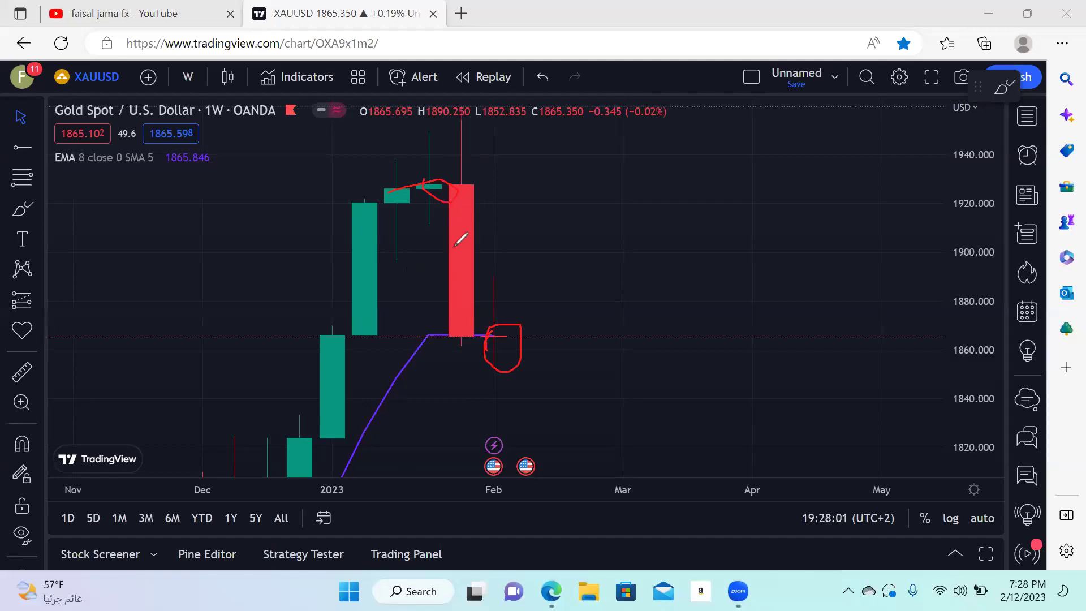
pyautogui.moveTo(428, 300); pyautogui.dragTo(464, 208)
pyautogui.moveTo(390, 344); pyautogui.dragTo(496, 186)
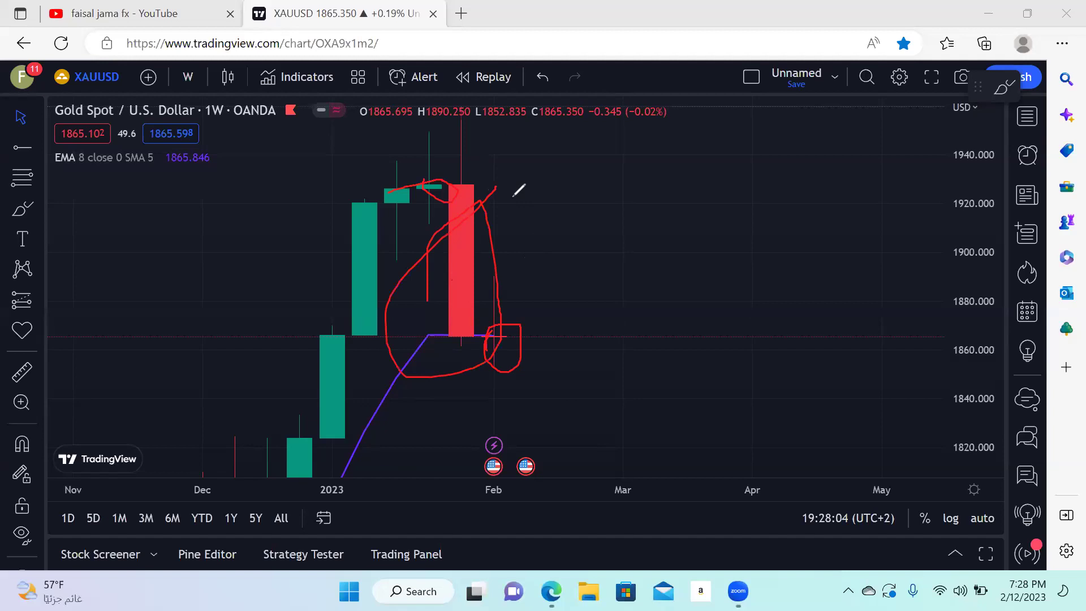
pyautogui.moveTo(475, 218); pyautogui.dragTo(491, 263)
pyautogui.moveTo(494, 418); pyautogui.dragTo(502, 315)
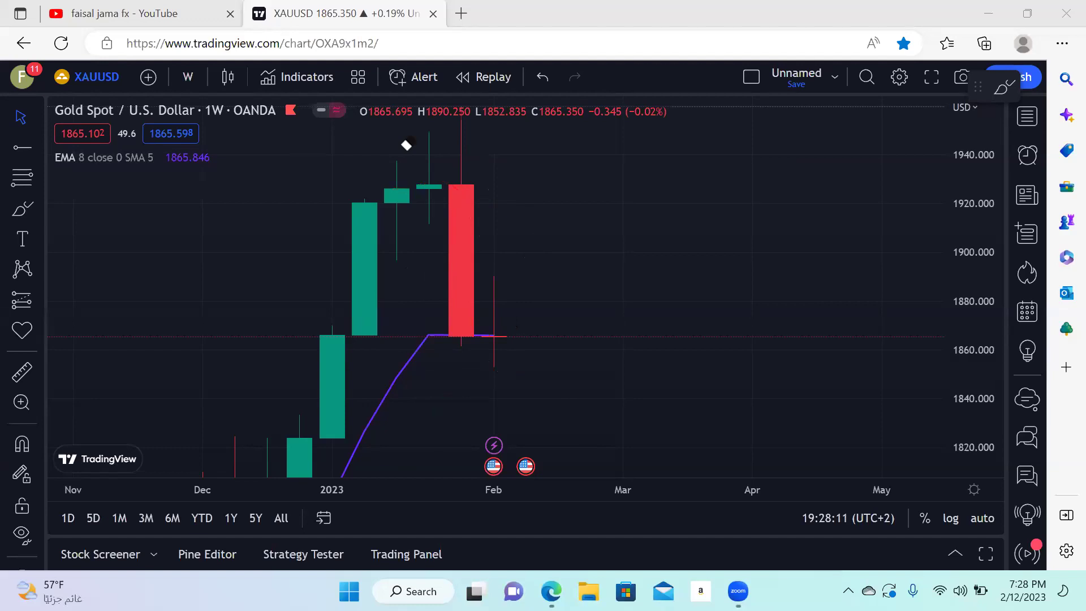
pyautogui.moveTo(483, 282); pyautogui.dragTo(492, 272)
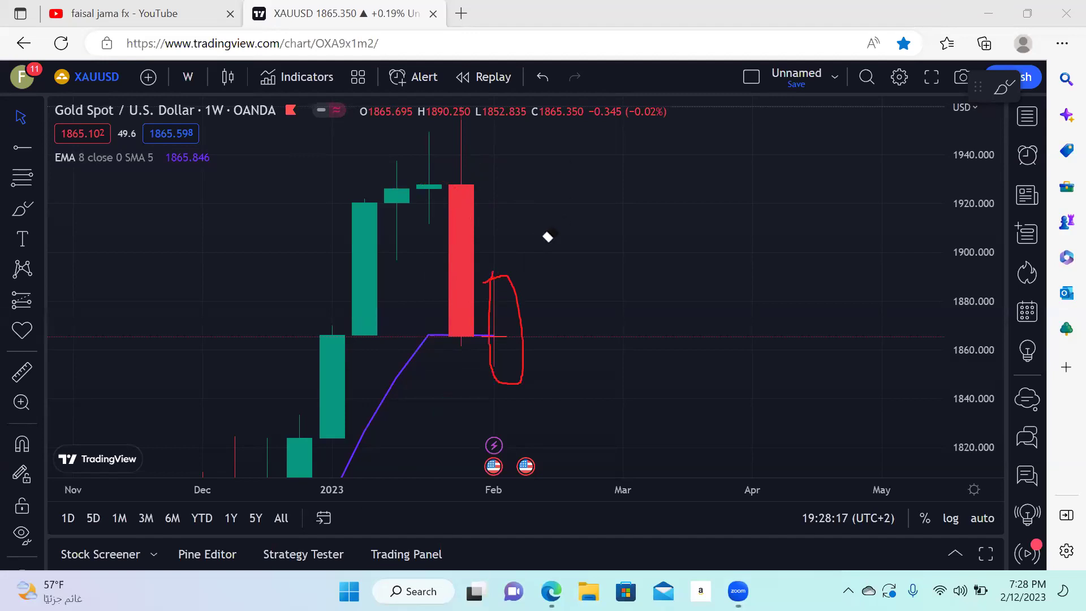
pyautogui.hotkey('ctrl', 'z')
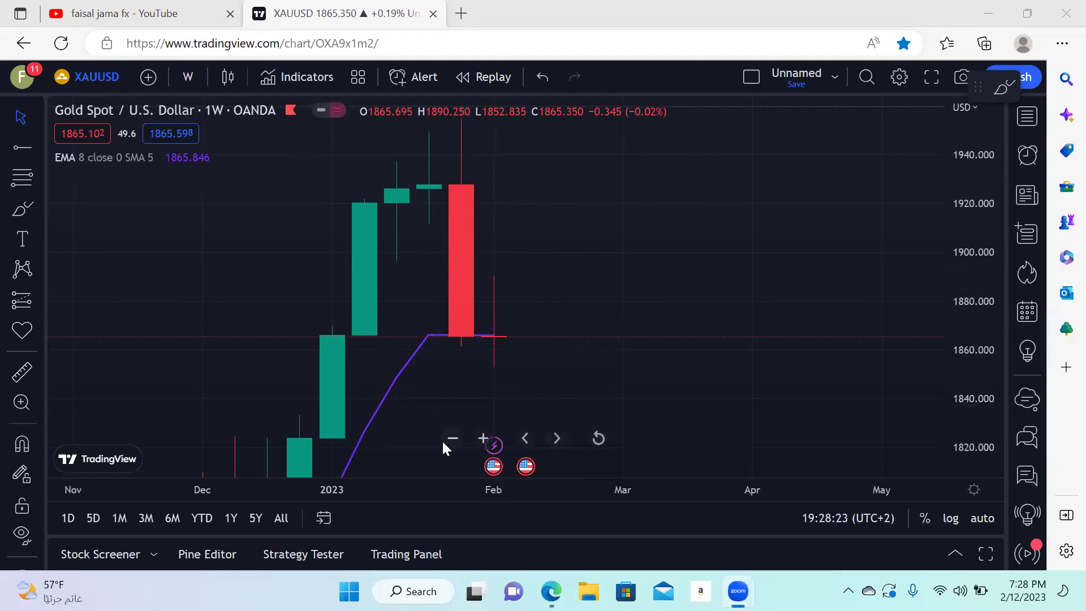
# Switch the gold chart to 1M candles and frame the recent years.
pyautogui.click(450, 439)
pyautogui.scroll(-3, 891, 249)
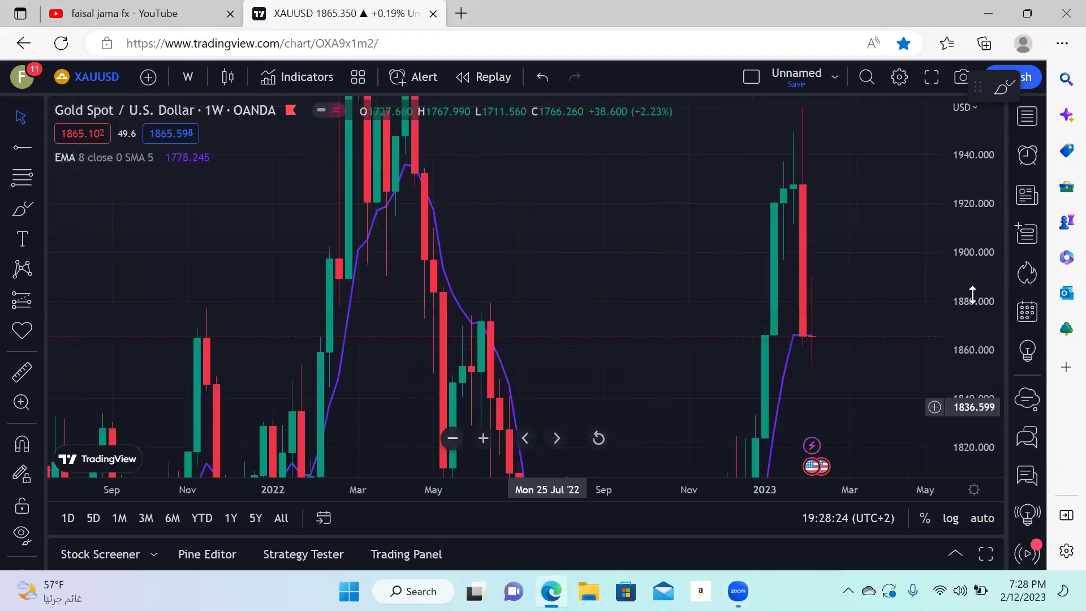
pyautogui.moveTo(762, 343); pyautogui.dragTo(704, 372)
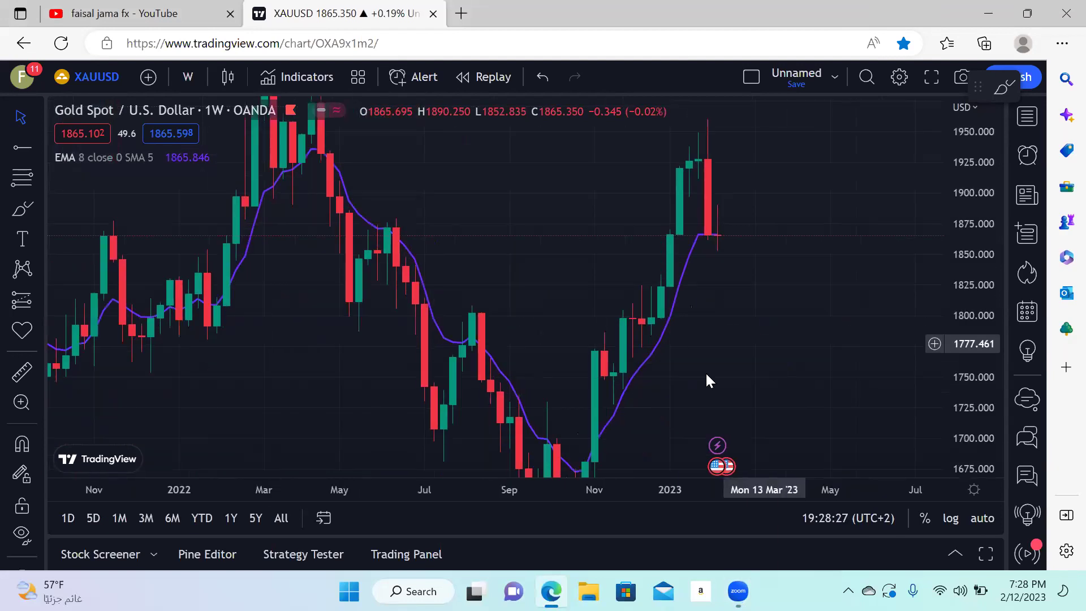
pyautogui.click(188, 76)
pyautogui.scroll(-3, 220, 447)
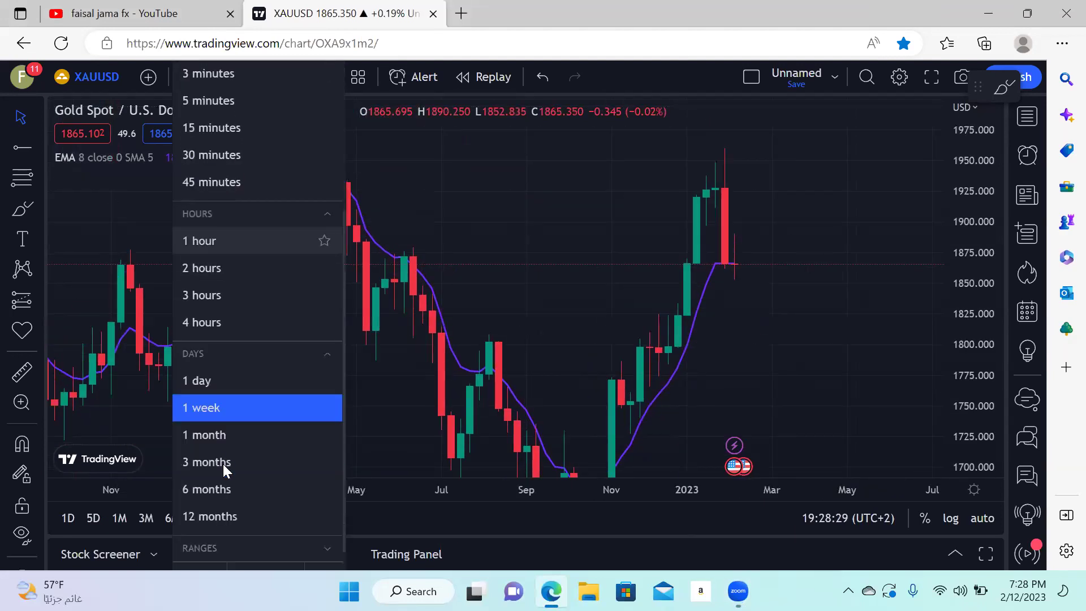
pyautogui.click(213, 433)
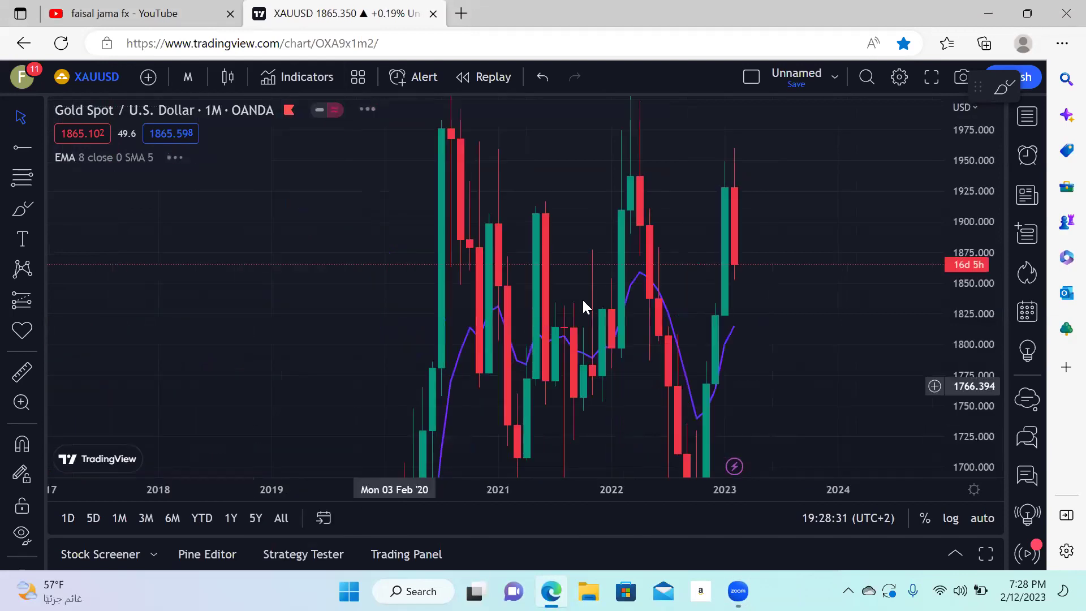
pyautogui.click(483, 438)
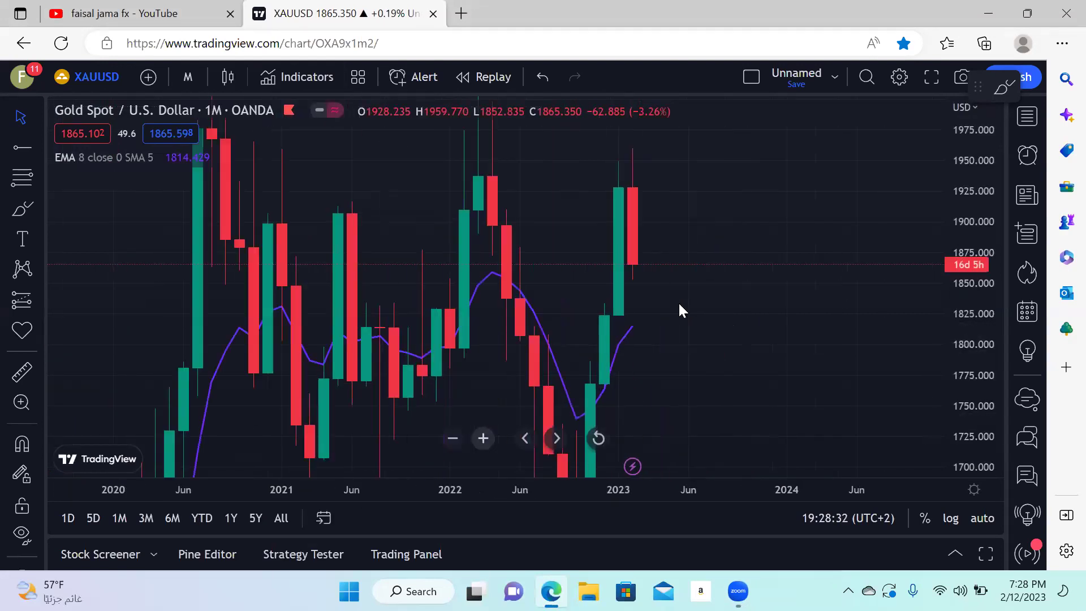
pyautogui.moveTo(727, 262)
pyautogui.mouseDown()
pyautogui.moveTo(812, 306)
pyautogui.moveTo(851, 262)
pyautogui.moveTo(840, 283)
pyautogui.mouseUp()
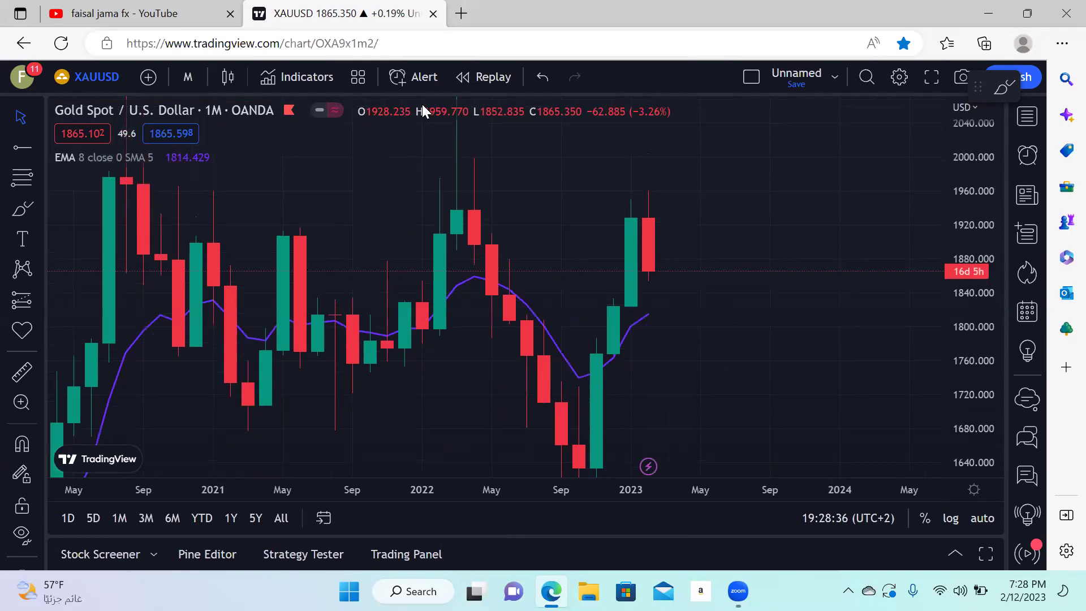
# Draw red zone boxes near 1950 and 1820, then erase both.
pyautogui.moveTo(398, 194); pyautogui.dragTo(761, 207)
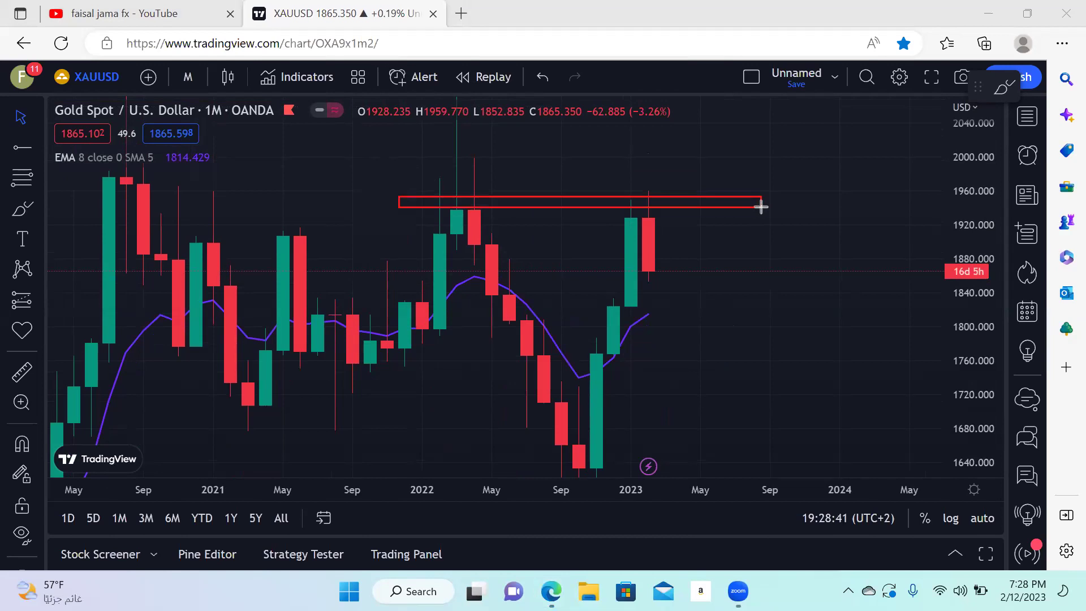
pyautogui.click(761, 207)
pyautogui.click(606, 304)
pyautogui.click(630, 308)
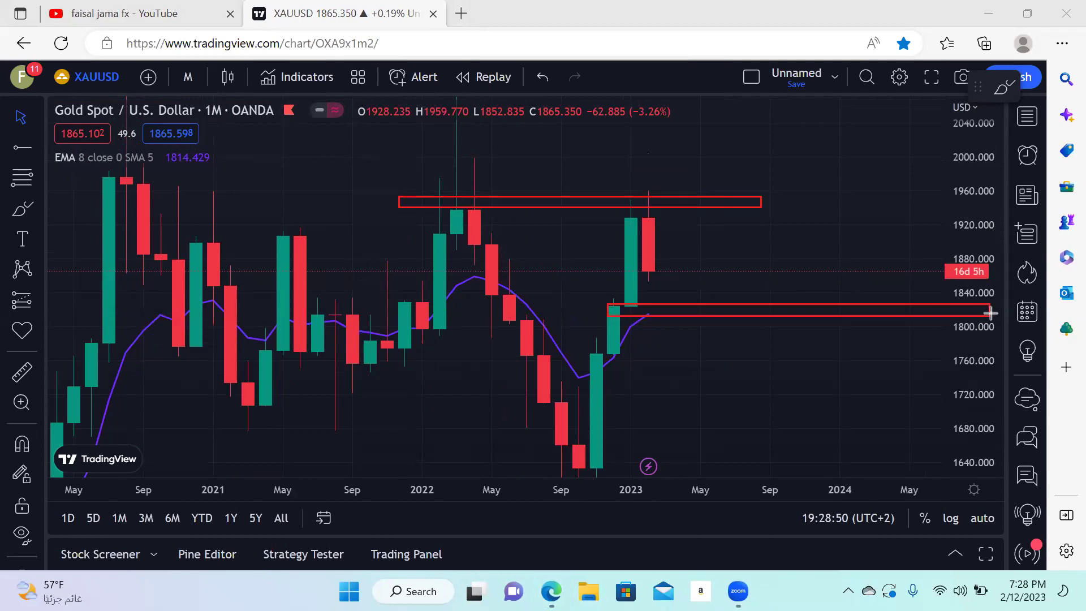
pyautogui.click(986, 310)
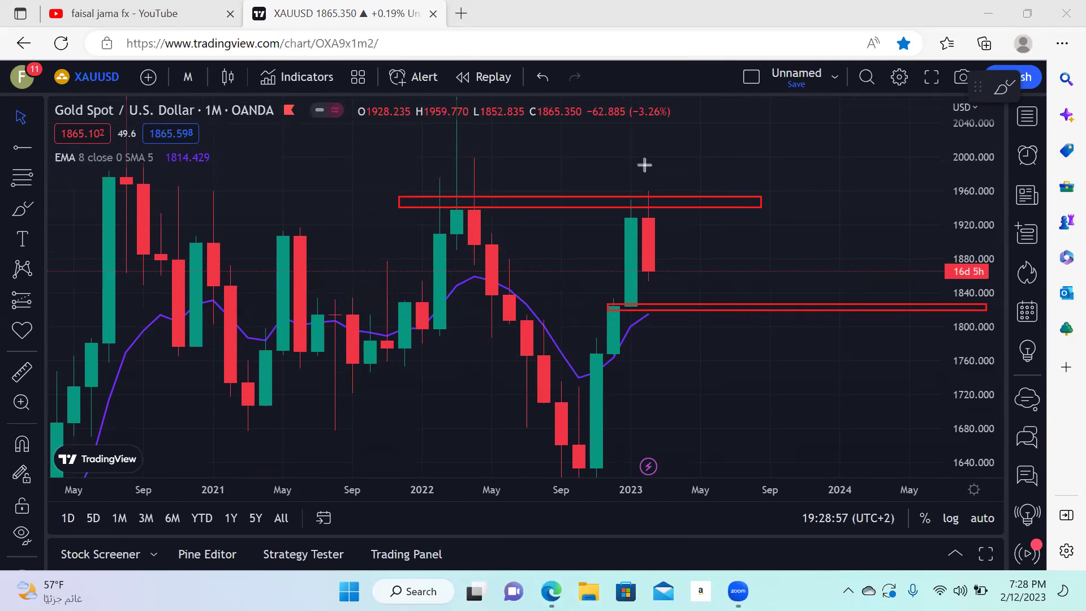
pyautogui.moveTo(635, 170); pyautogui.dragTo(628, 220)
pyautogui.moveTo(701, 269); pyautogui.dragTo(693, 324)
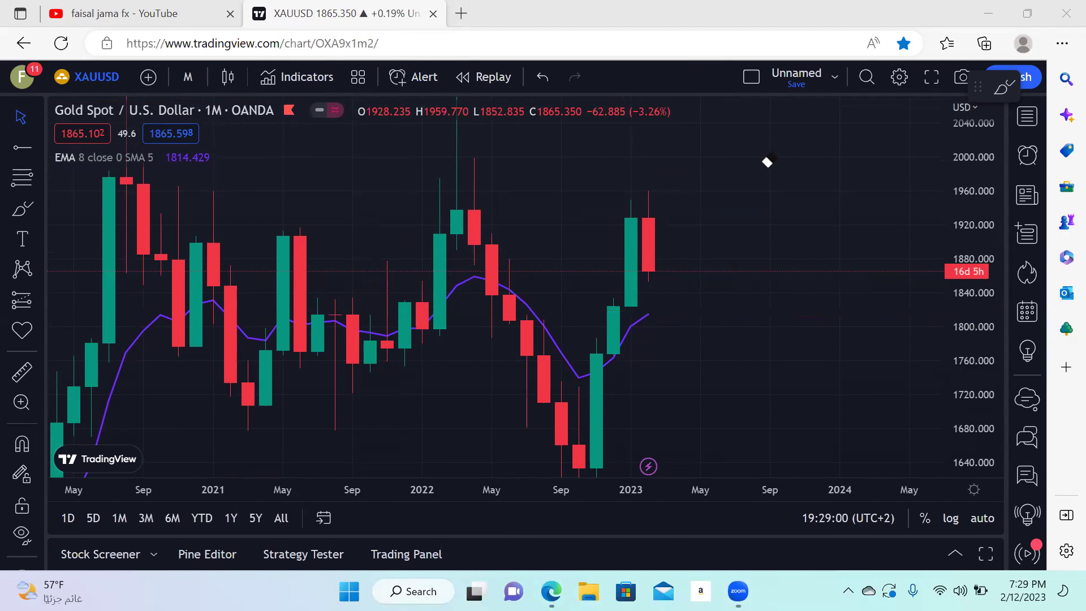
# Sketch a red trend line from the 2022 low and red arrows for possible price paths.
pyautogui.moveTo(610, 478)
pyautogui.mouseDown()
pyautogui.moveTo(632, 226)
pyautogui.moveTo(690, 324)
pyautogui.mouseUp()
pyautogui.moveTo(600, 320)
pyautogui.mouseDown()
pyautogui.moveTo(729, 305)
pyautogui.moveTo(787, 142)
pyautogui.mouseUp()
pyautogui.moveTo(676, 297); pyautogui.dragTo(710, 407)
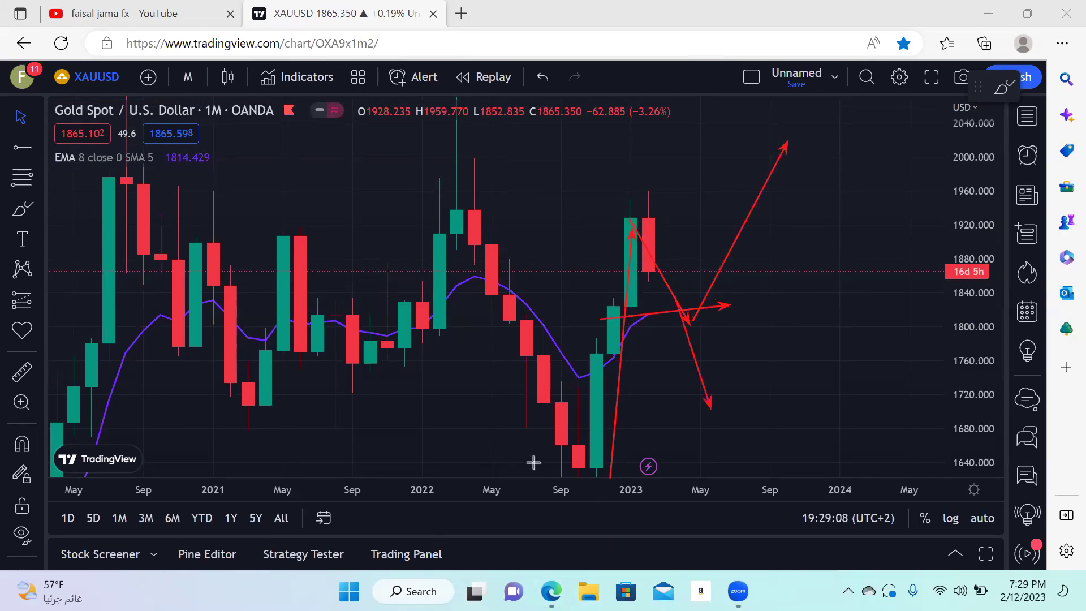
pyautogui.moveTo(514, 482); pyautogui.dragTo(947, 480)
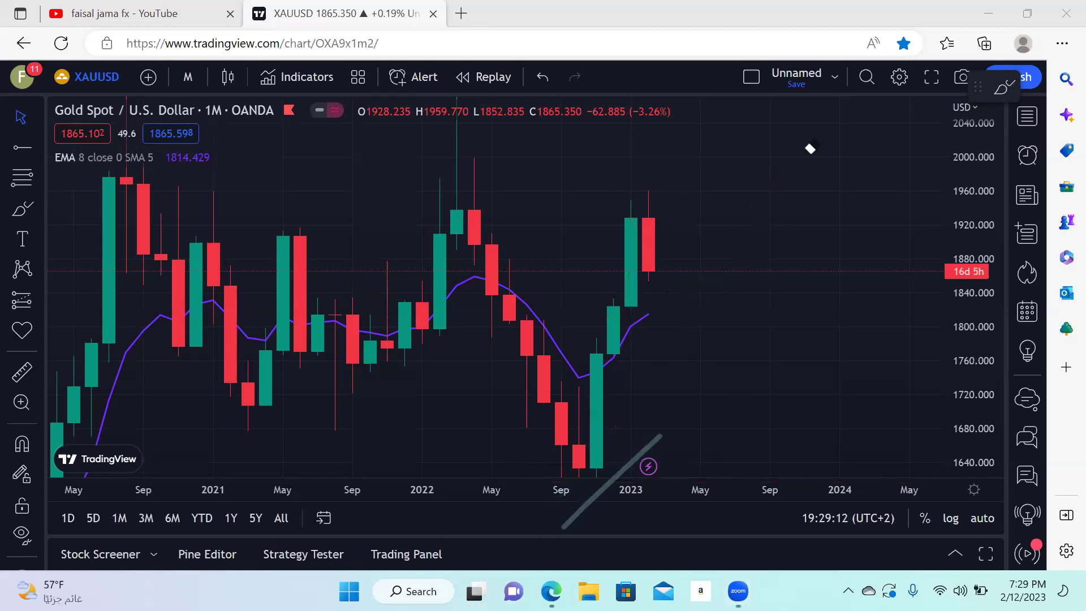
# Switch the gold chart back to 1W candles and zoom out.
pyautogui.click(184, 77)
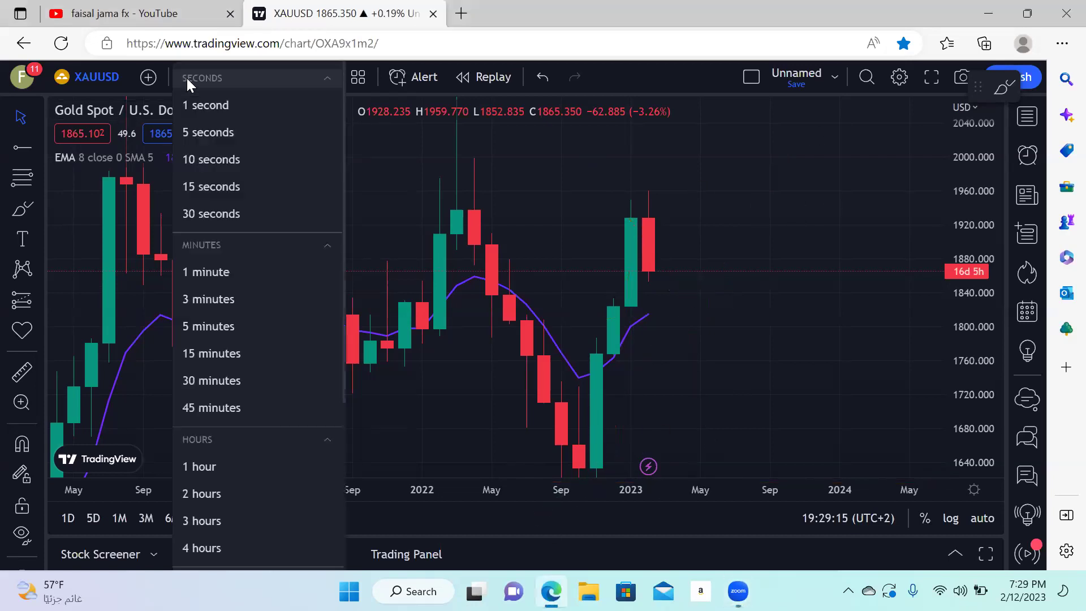
pyautogui.click(486, 490)
pyautogui.click(453, 439)
pyautogui.click(452, 438)
# Place a horizontal level at about 1803 using Alt+J.
pyautogui.hotkey('alt', 'j')
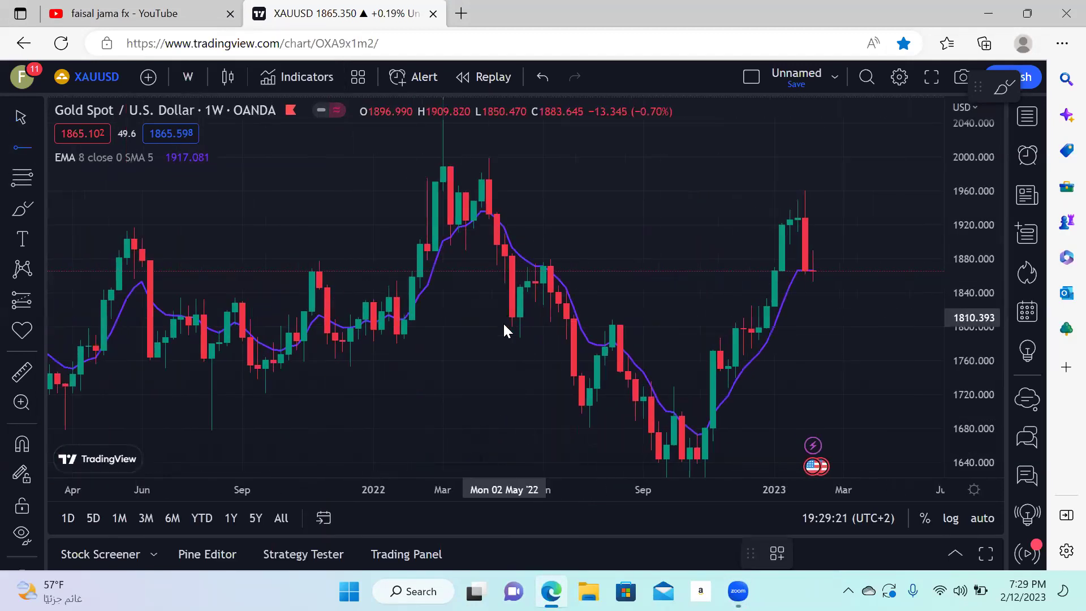
pyautogui.click(505, 324)
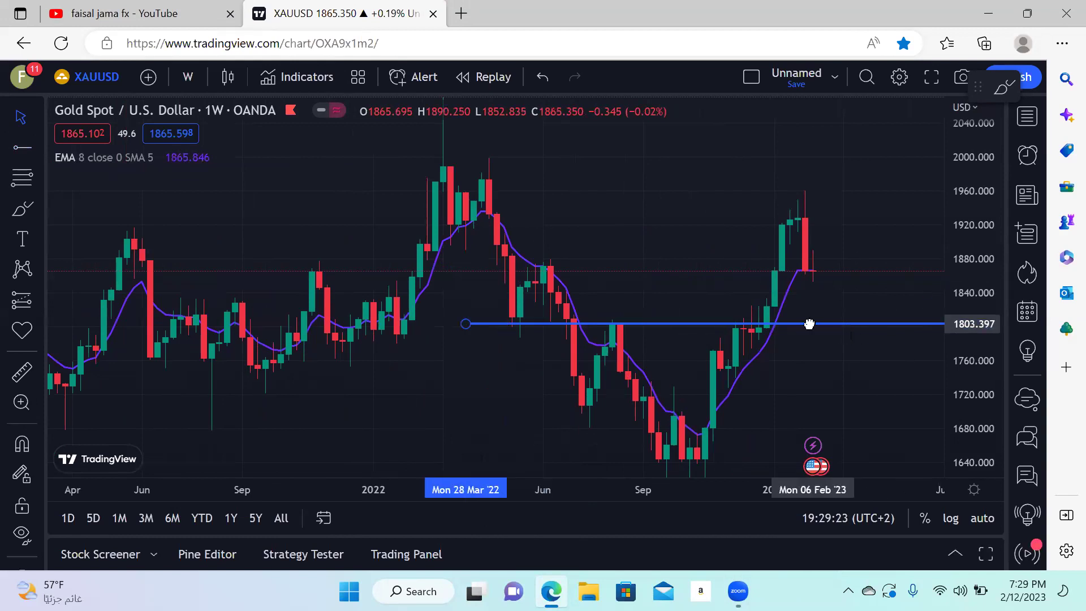
pyautogui.doubleClick(810, 324)
pyautogui.press('Escape')
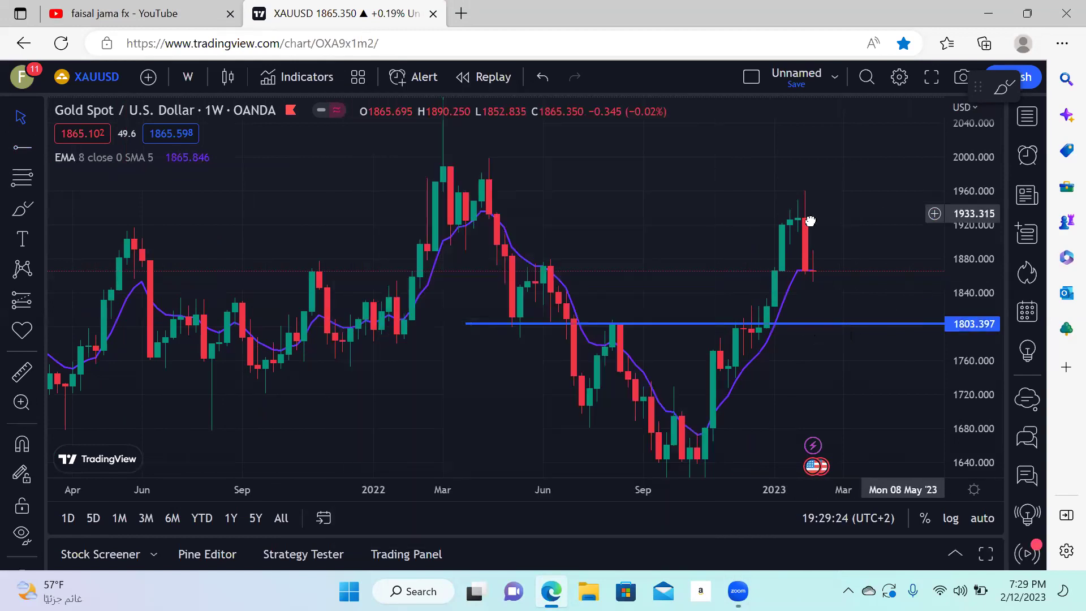
pyautogui.moveTo(915, 212); pyautogui.dragTo(808, 223)
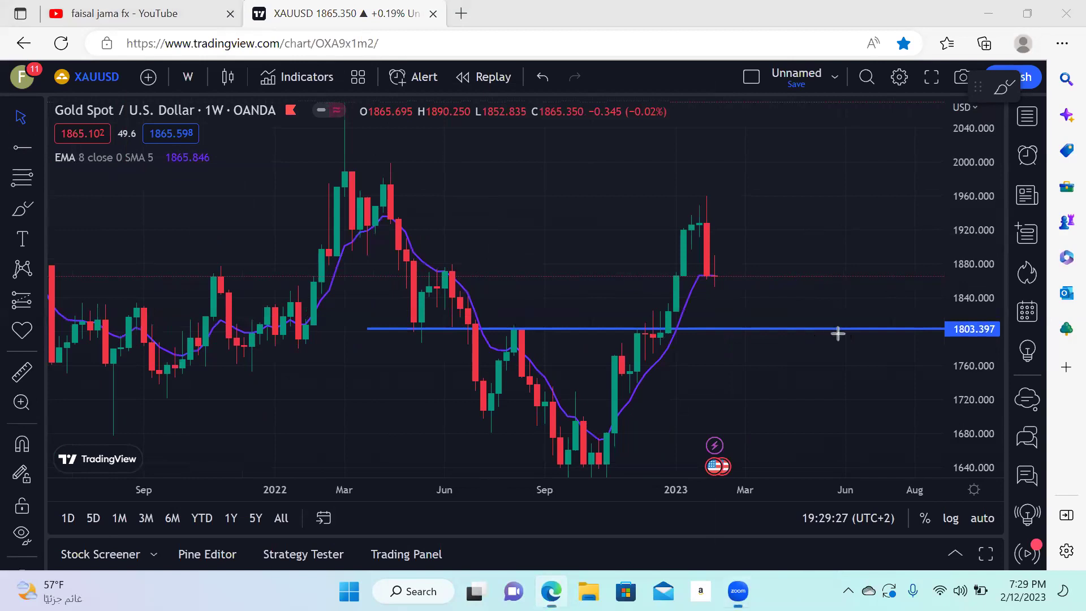
# Draw red arrows by the 1803.397 line, keeping only the short up-right arrow.
pyautogui.moveTo(832, 328); pyautogui.dragTo(388, 337)
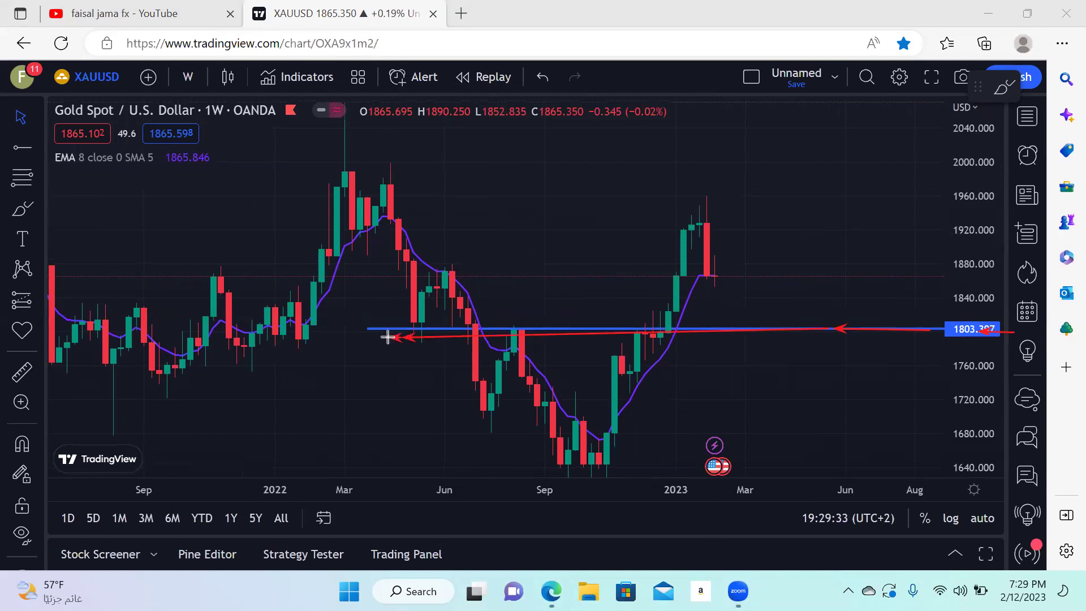
pyautogui.moveTo(406, 337); pyautogui.dragTo(442, 325)
pyautogui.moveTo(699, 413)
pyautogui.mouseDown()
pyautogui.moveTo(871, 257)
pyautogui.moveTo(668, 209)
pyautogui.mouseUp()
pyautogui.click(37, 179)
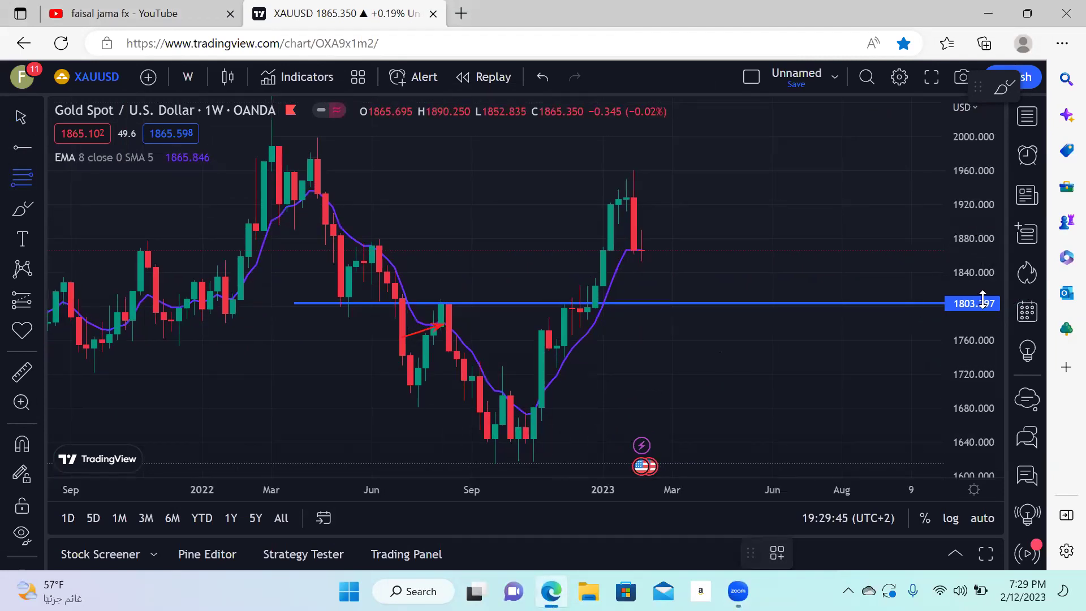
pyautogui.moveTo(993, 272); pyautogui.dragTo(983, 326)
# Draw a Fibonacci retracement from the 1633 low to the 1943 high.
pyautogui.click(541, 404)
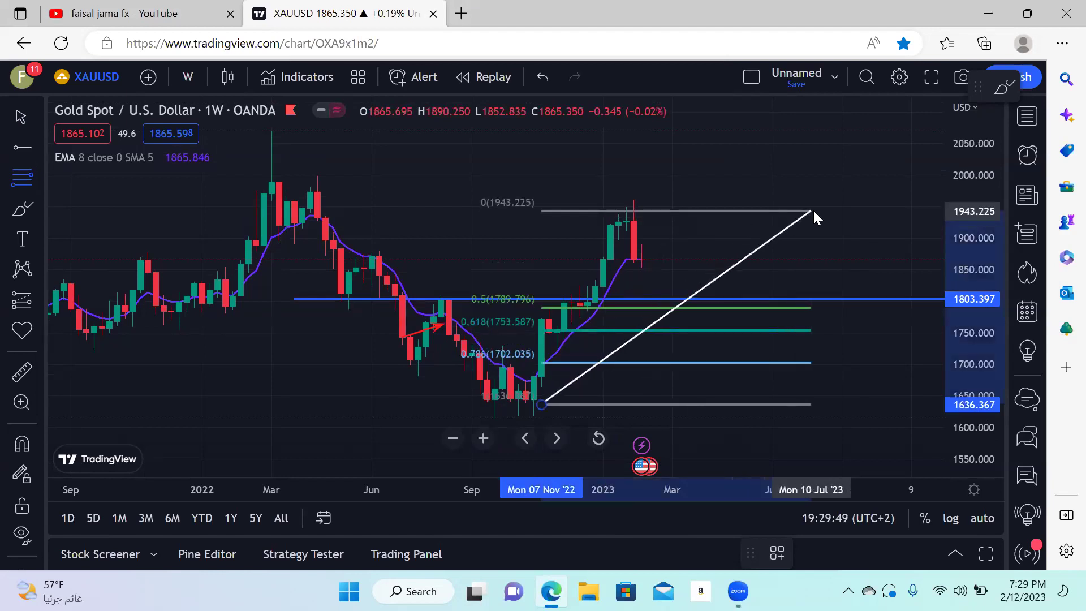
pyautogui.click(812, 211)
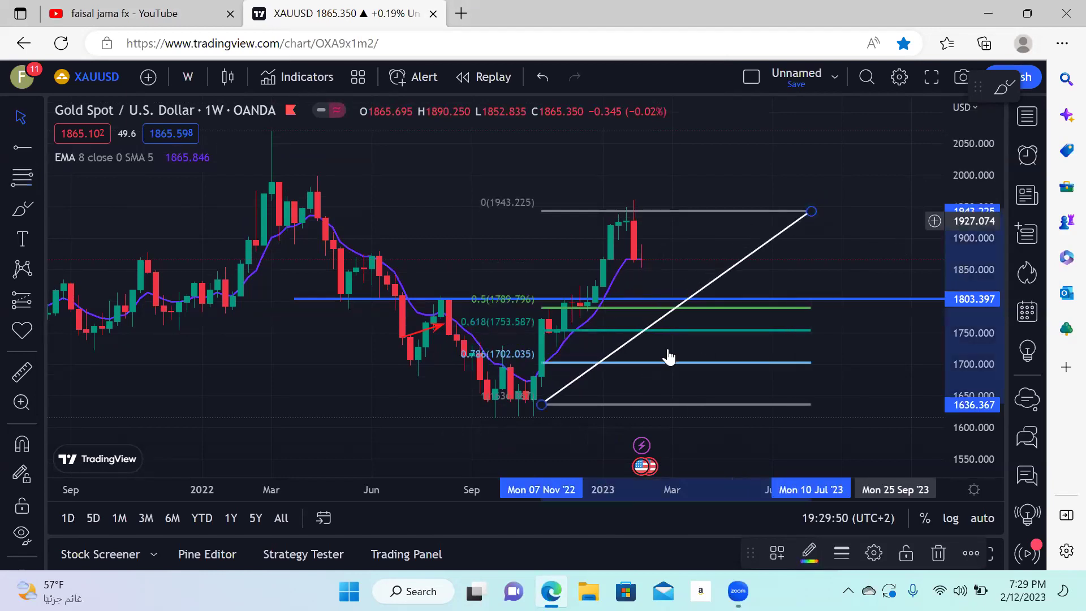
pyautogui.moveTo(541, 404); pyautogui.dragTo(521, 405)
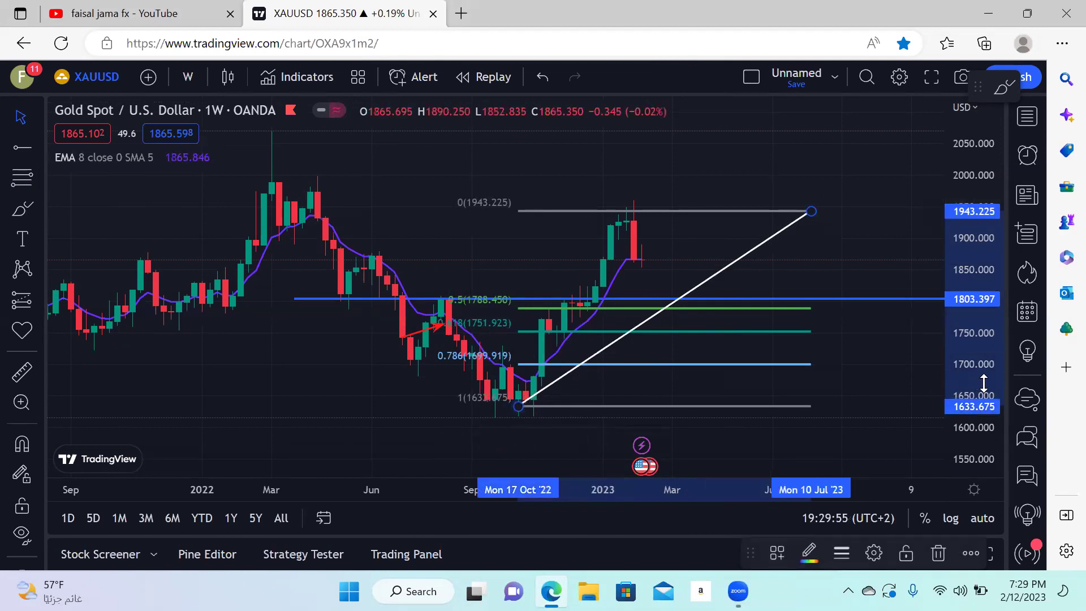
pyautogui.moveTo(983, 383); pyautogui.dragTo(987, 207)
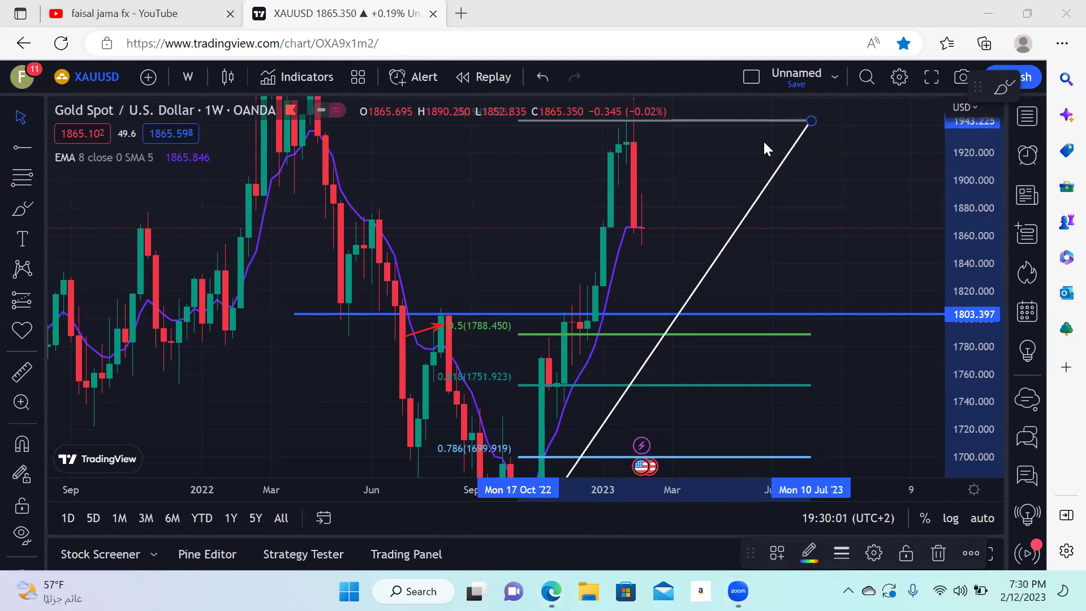
# Add red arrows toward the 0.618 level and high, then erase them and delete the Fibonacci.
pyautogui.moveTo(746, 354); pyautogui.dragTo(509, 351)
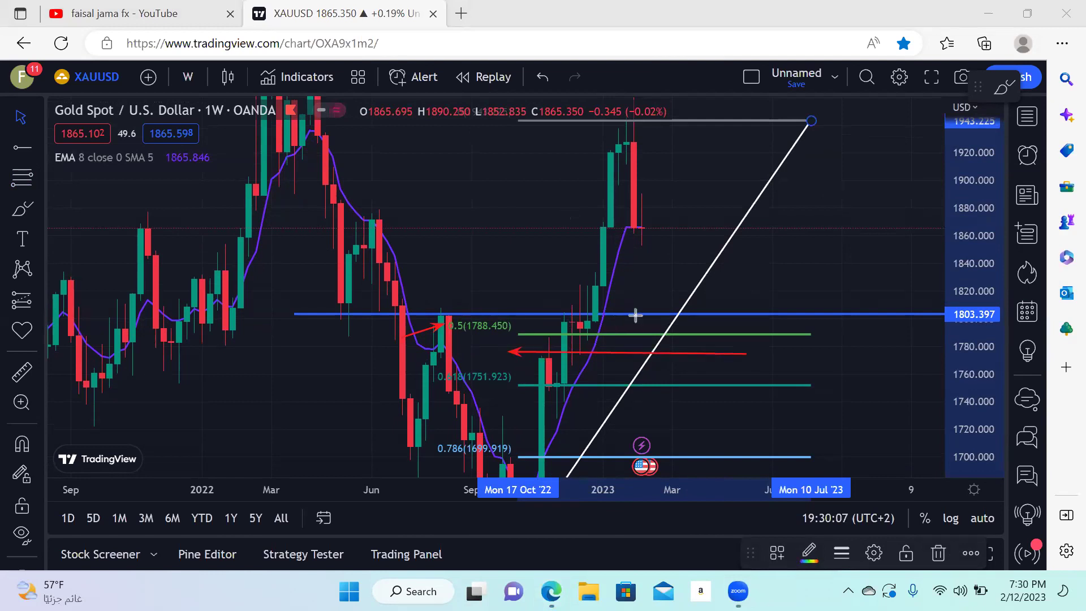
pyautogui.moveTo(645, 354)
pyautogui.mouseDown()
pyautogui.moveTo(642, 397)
pyautogui.moveTo(645, 383)
pyautogui.mouseUp()
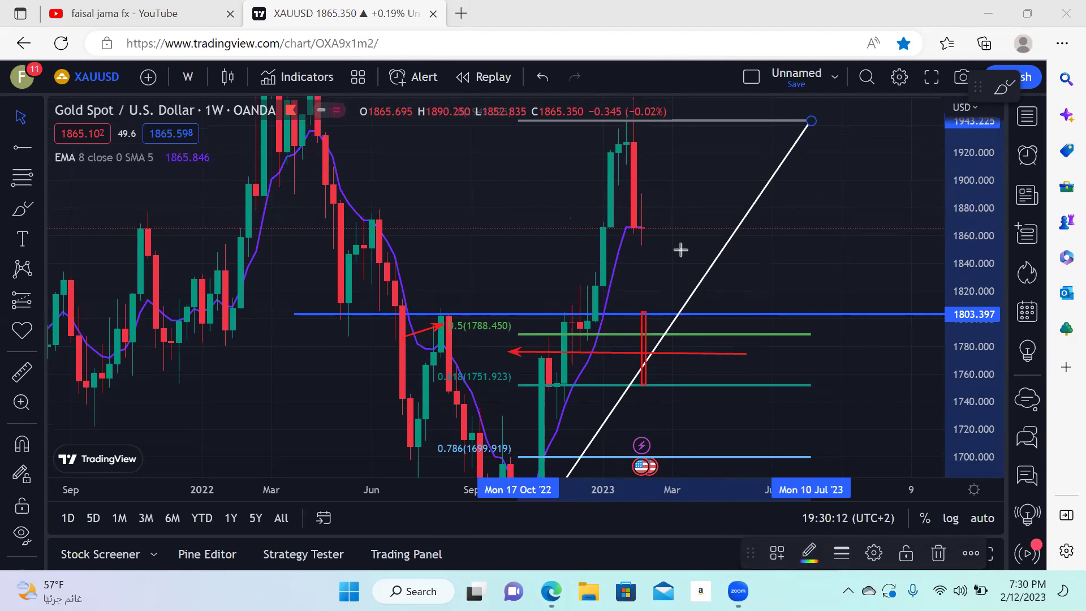
pyautogui.click(883, 118)
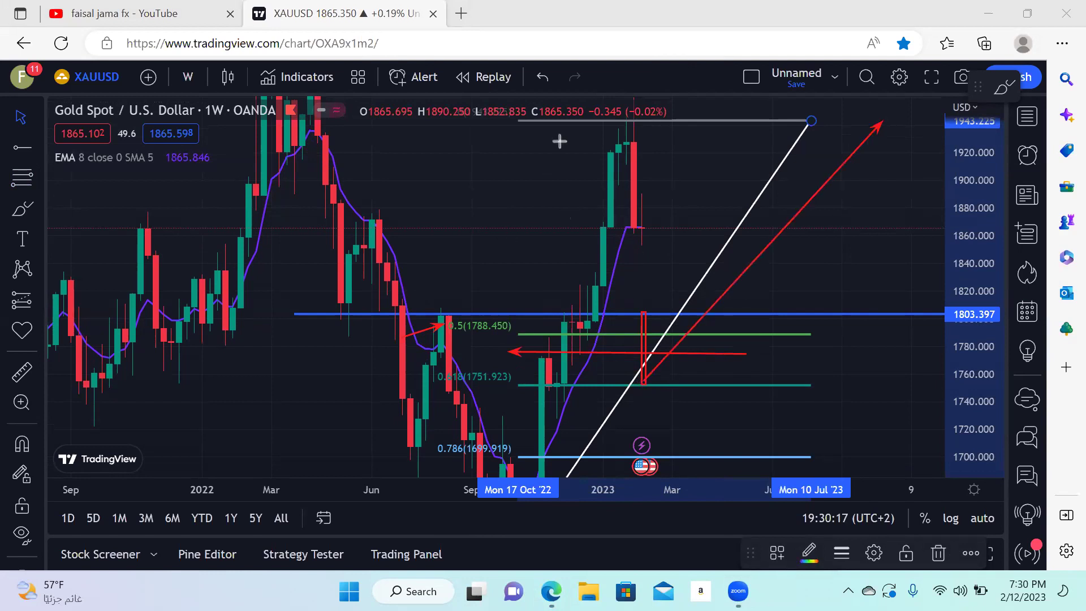
pyautogui.moveTo(594, 352)
pyautogui.mouseDown()
pyautogui.moveTo(624, 383)
pyautogui.moveTo(685, 336)
pyautogui.mouseUp()
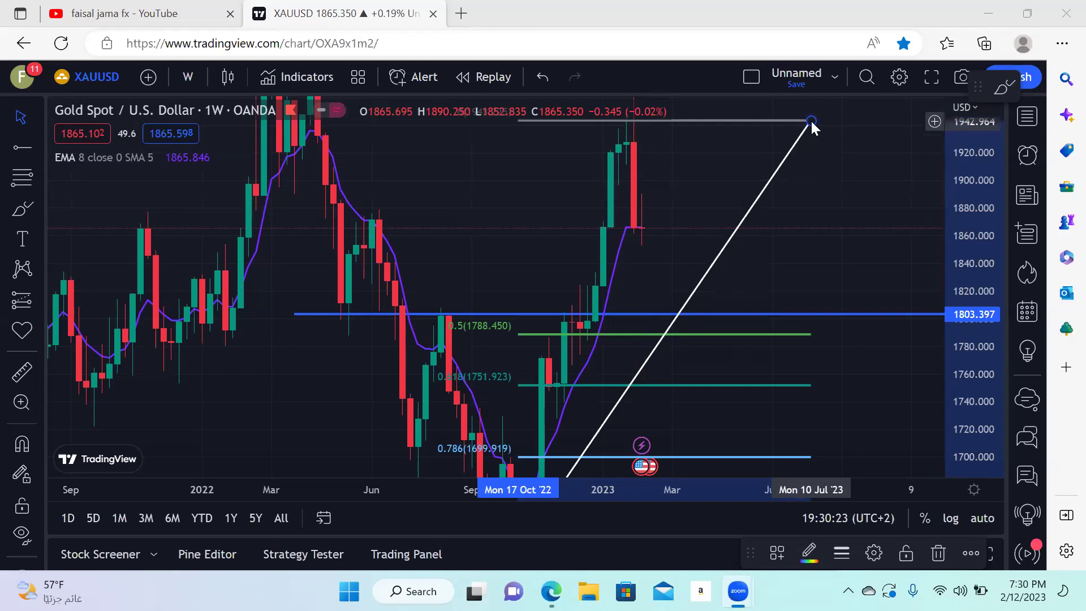
pyautogui.click(936, 553)
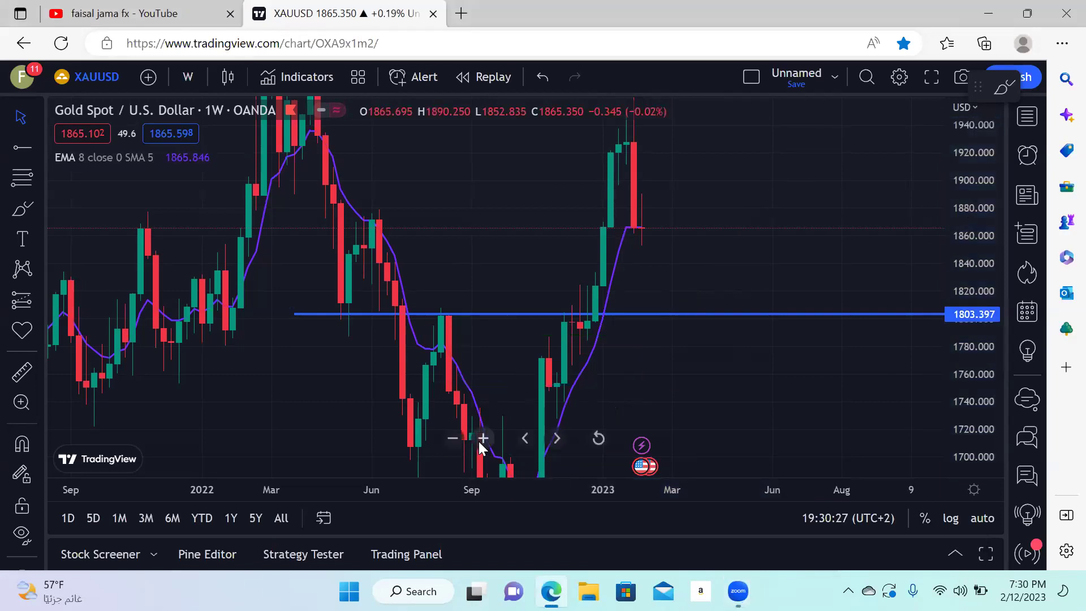
pyautogui.moveTo(481, 443); pyautogui.dragTo(399, 402)
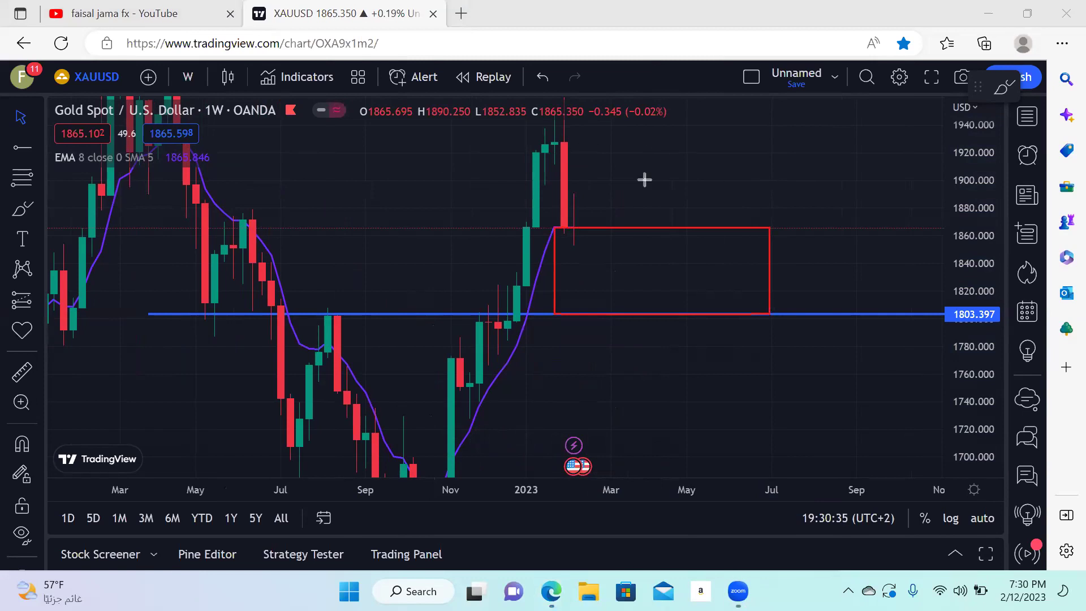
pyautogui.click(664, 281)
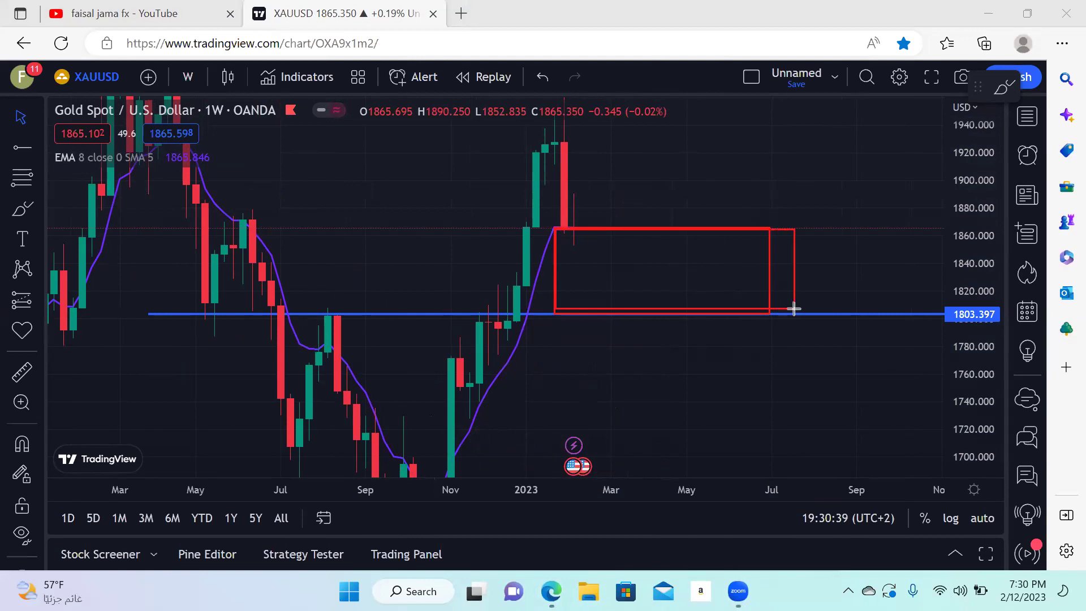
pyautogui.click(753, 312)
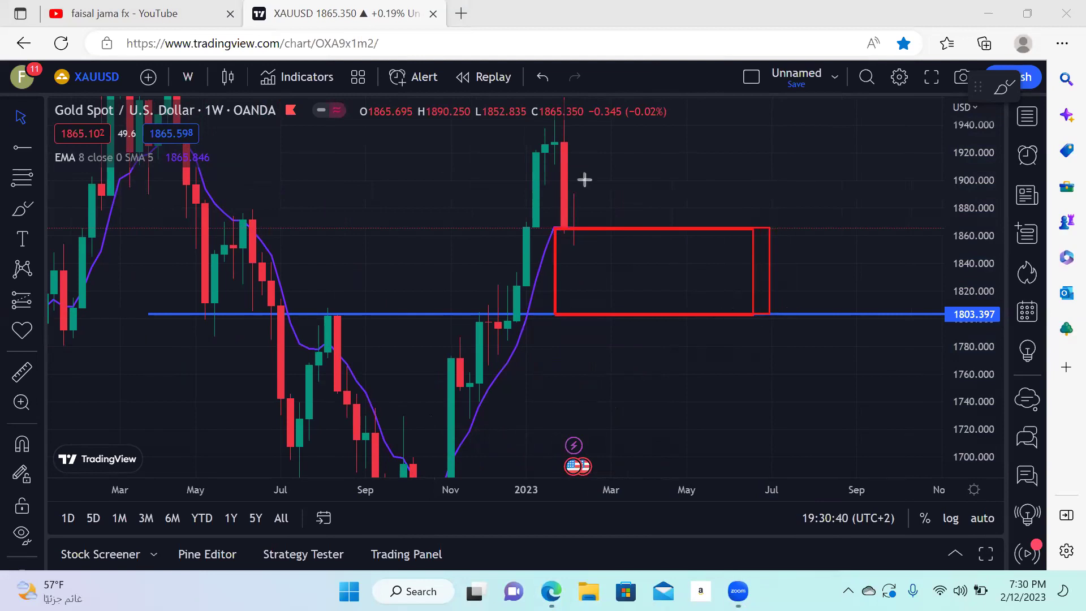
pyautogui.hotkey('ctrl', 'z')
pyautogui.hotkey('ctrl', 'z')
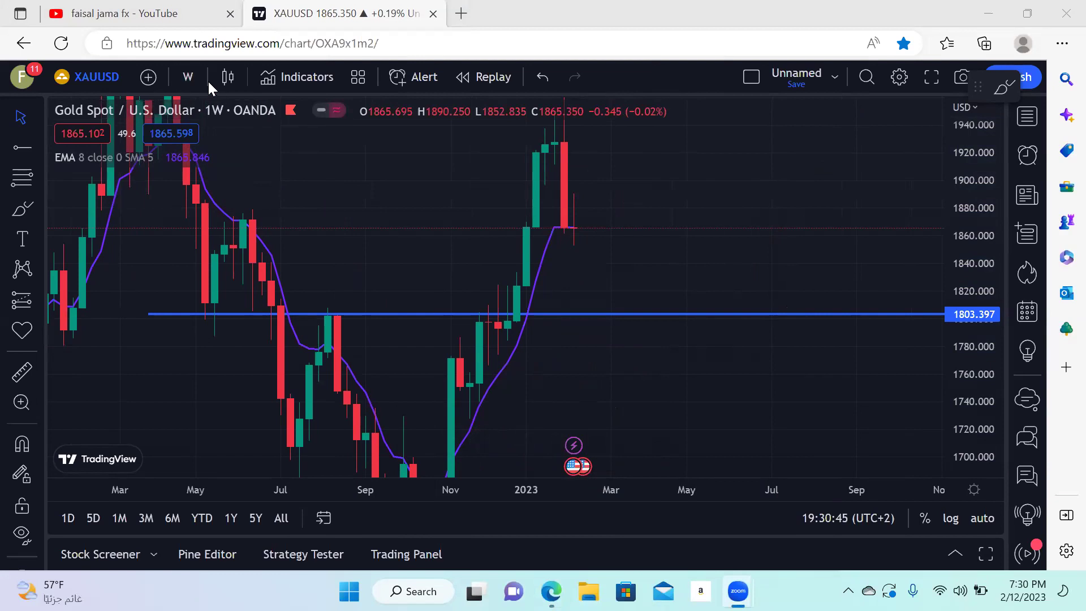
pyautogui.click(186, 80)
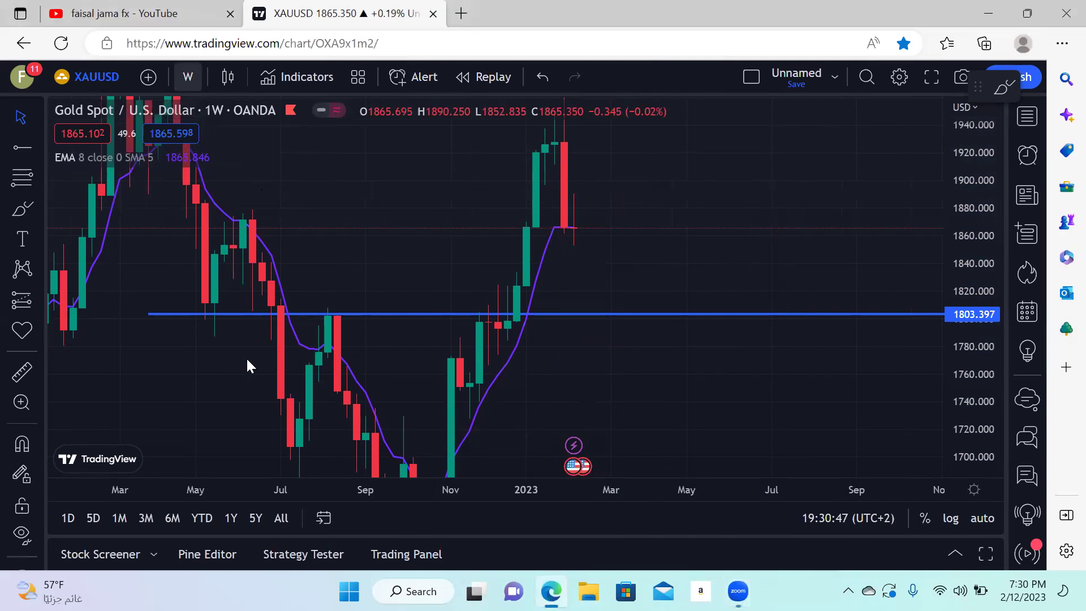
pyautogui.scroll(-2, 213, 533)
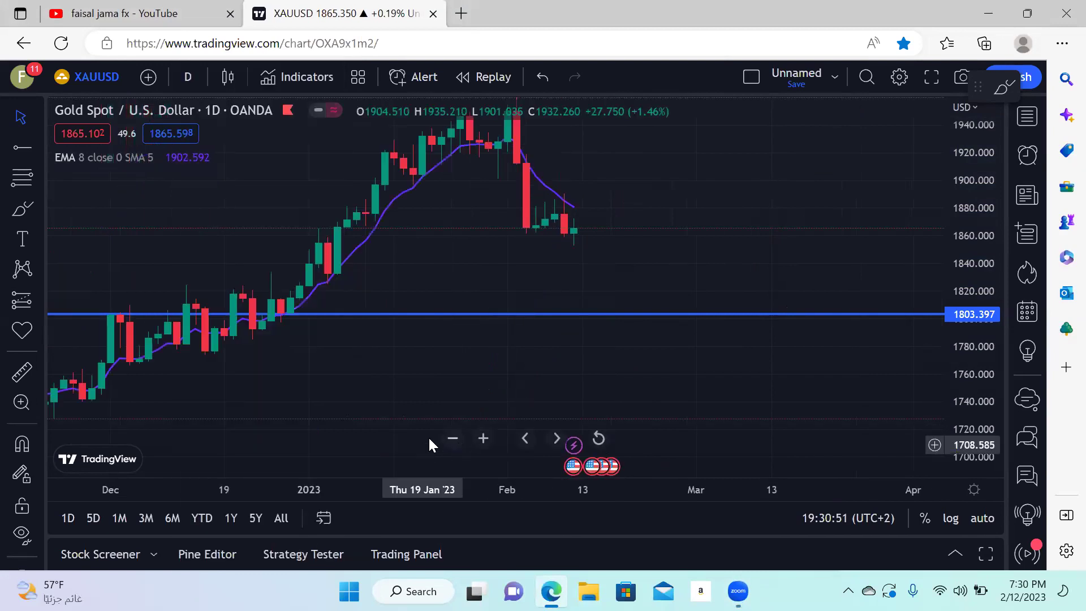
# Frame the recent daily gold candles near 1865 and drop a horizontal ray near 1900.
pyautogui.click(447, 439)
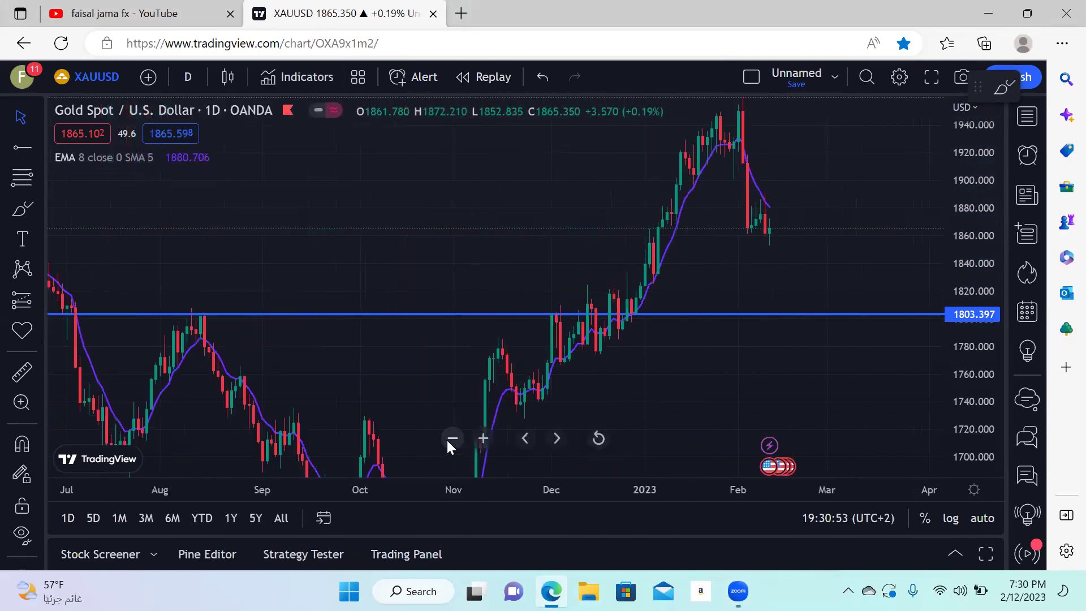
pyautogui.moveTo(814, 229); pyautogui.dragTo(664, 233)
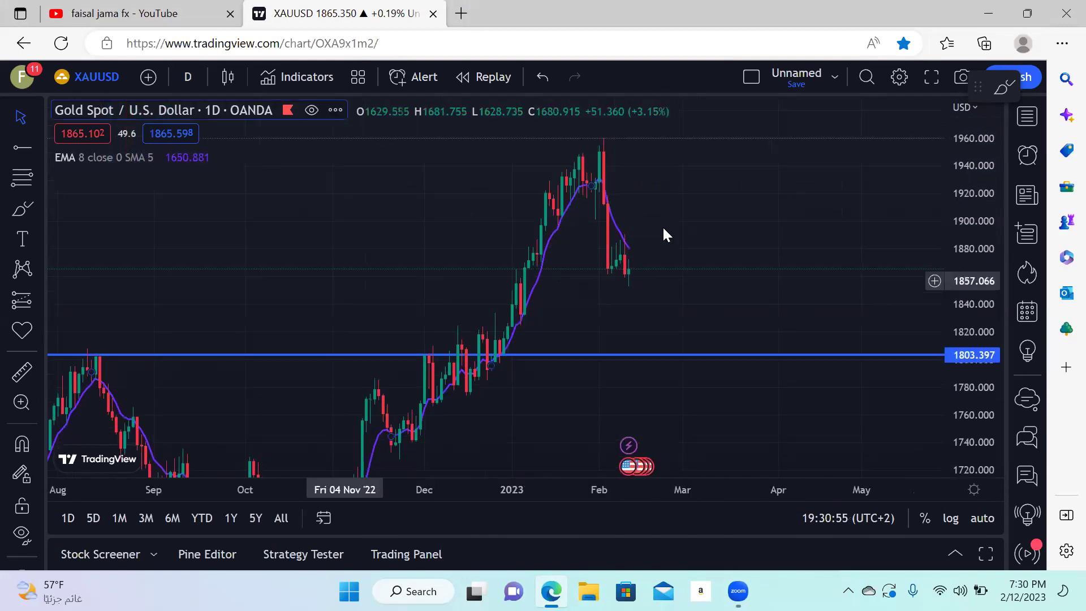
pyautogui.click(483, 438)
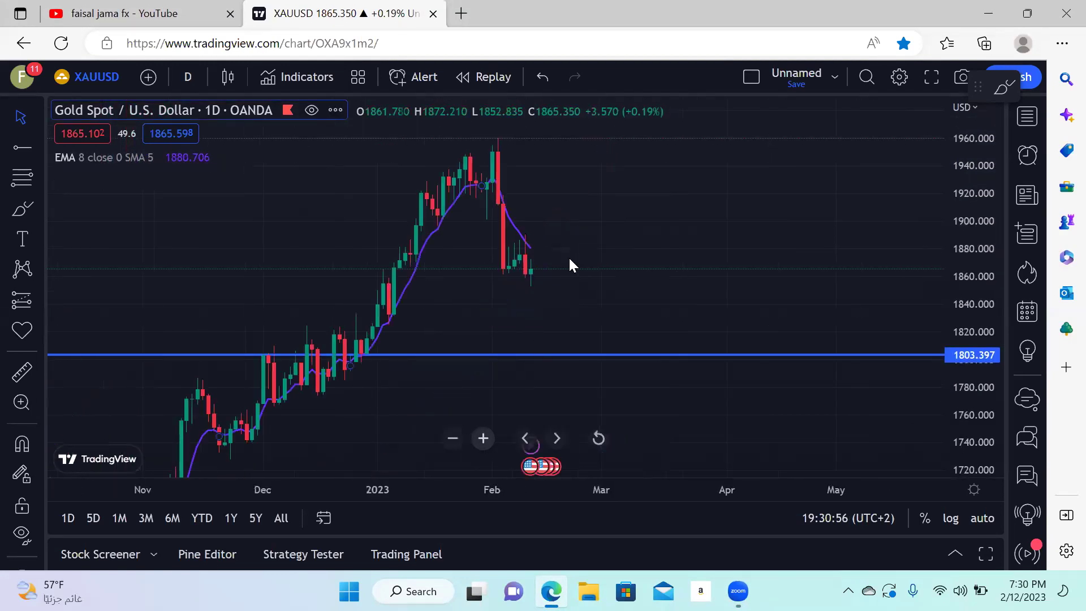
pyautogui.moveTo(611, 227); pyautogui.dragTo(634, 272)
pyautogui.hotkey('alt', 'j')
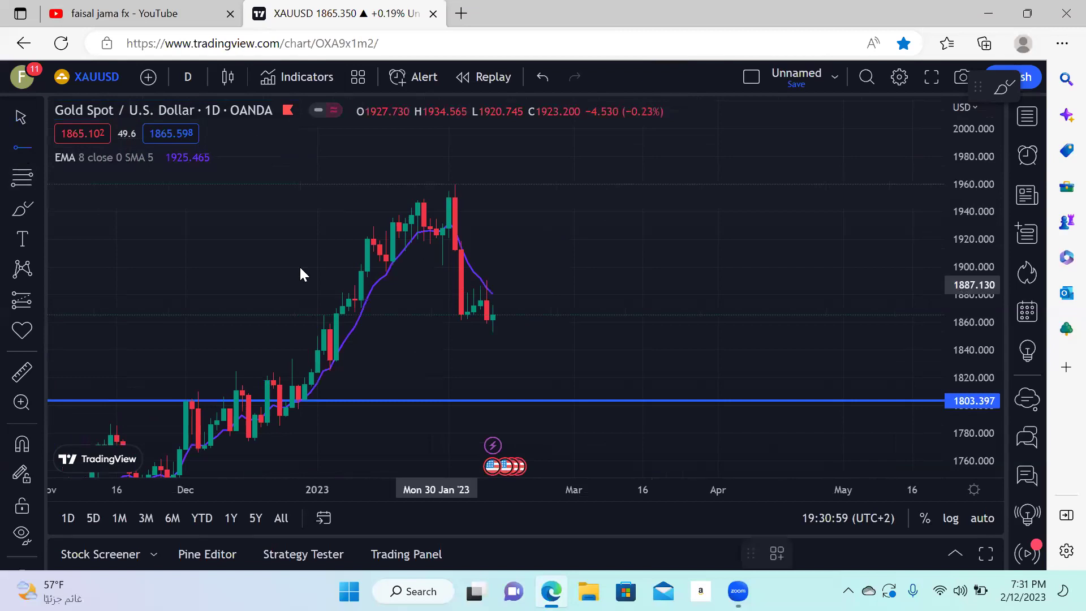
pyautogui.click(298, 267)
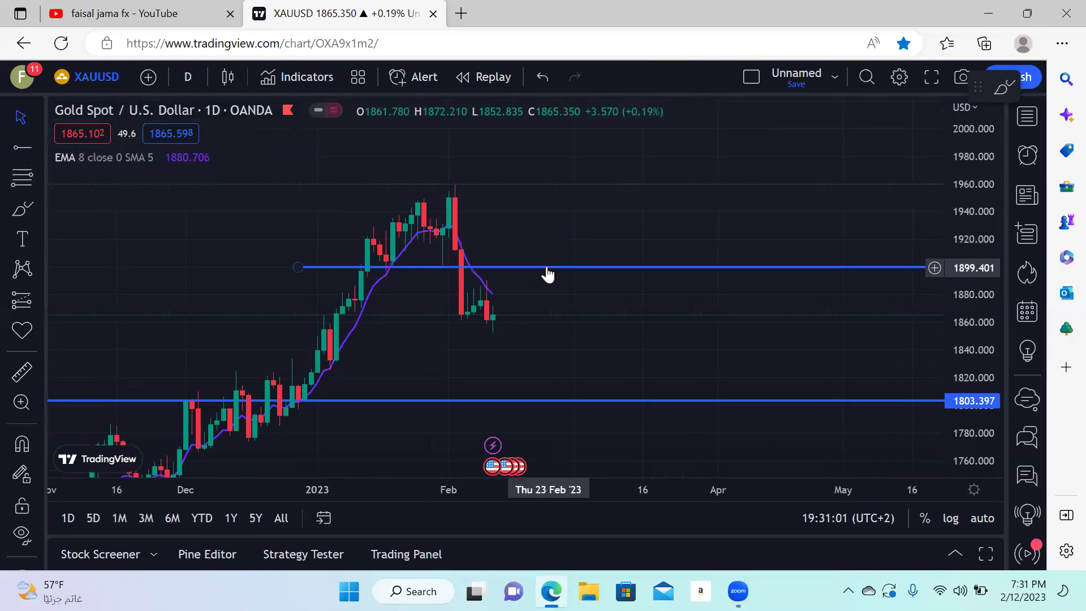
# Move the ray to 1903.083, add two red arrows toward it, and rescale to show 1803.397.
pyautogui.moveTo(521, 268); pyautogui.dragTo(490, 263)
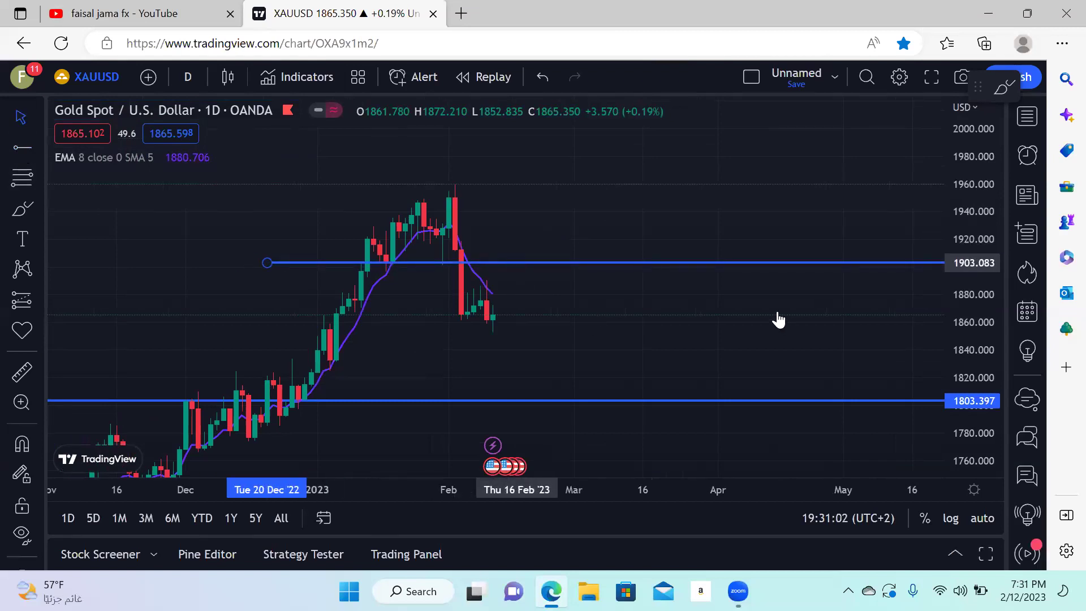
pyautogui.moveTo(979, 320)
pyautogui.mouseDown()
pyautogui.moveTo(918, 372)
pyautogui.moveTo(945, 413)
pyautogui.mouseUp()
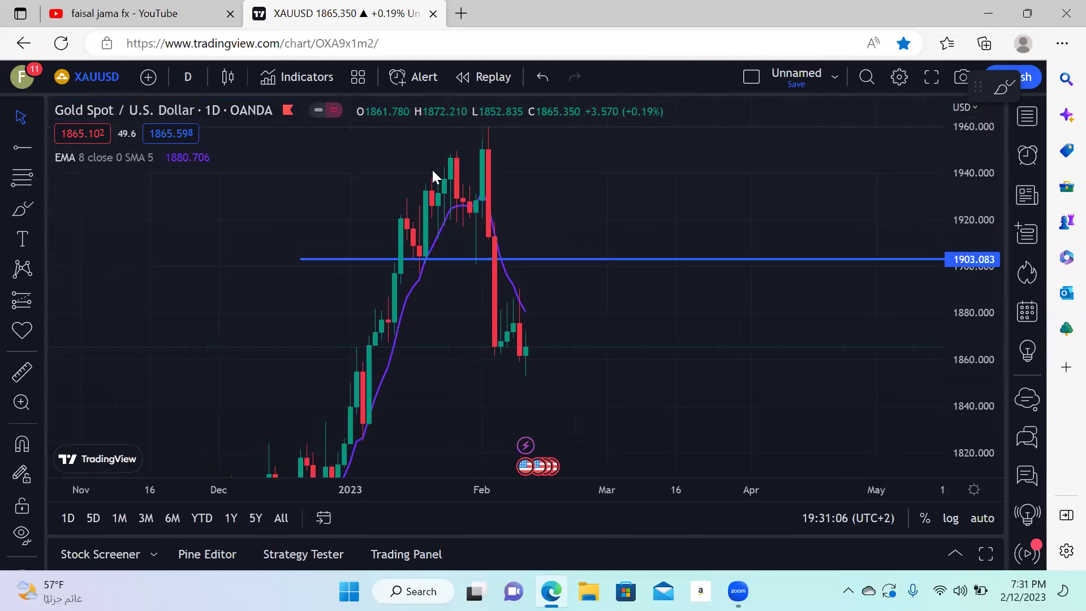
pyautogui.moveTo(568, 148); pyautogui.dragTo(505, 225)
pyautogui.moveTo(608, 196); pyautogui.dragTo(497, 271)
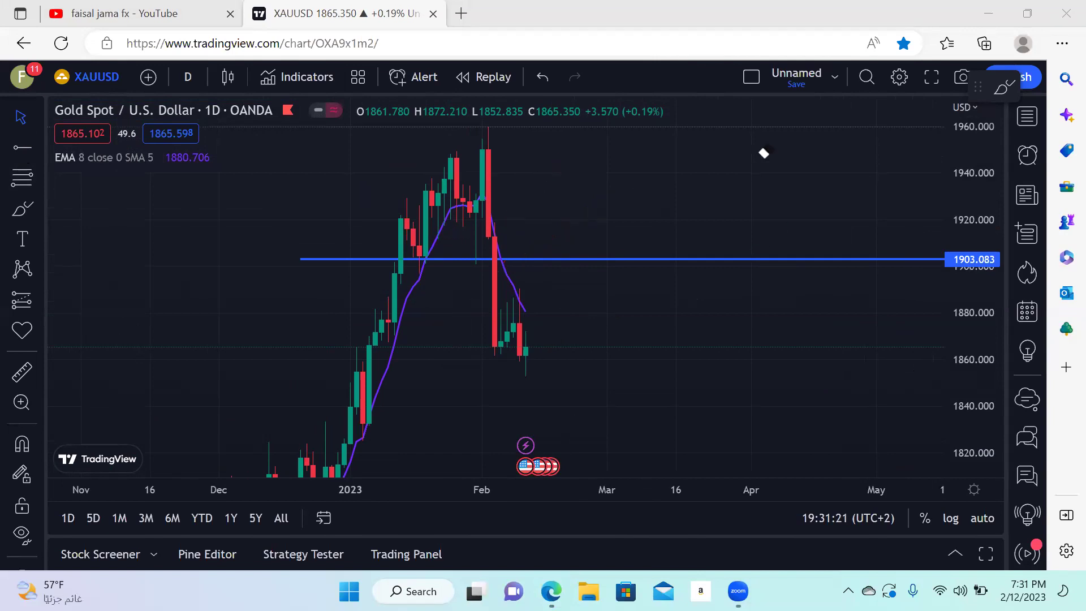
pyautogui.moveTo(971, 300); pyautogui.dragTo(971, 339)
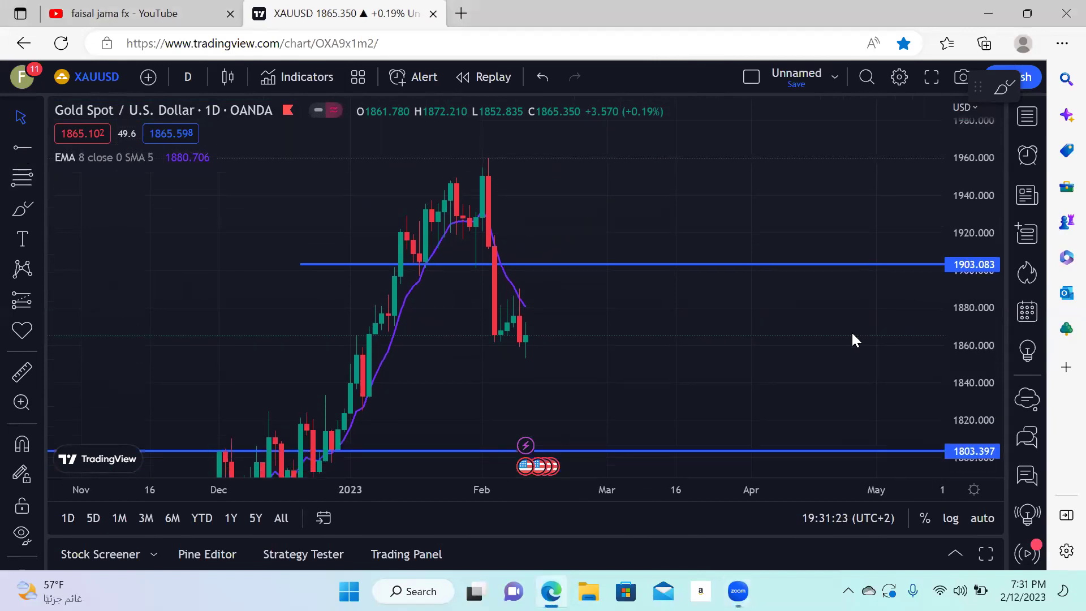
# Switch gold to 4-hour candles and center the latest candles.
pyautogui.click(192, 76)
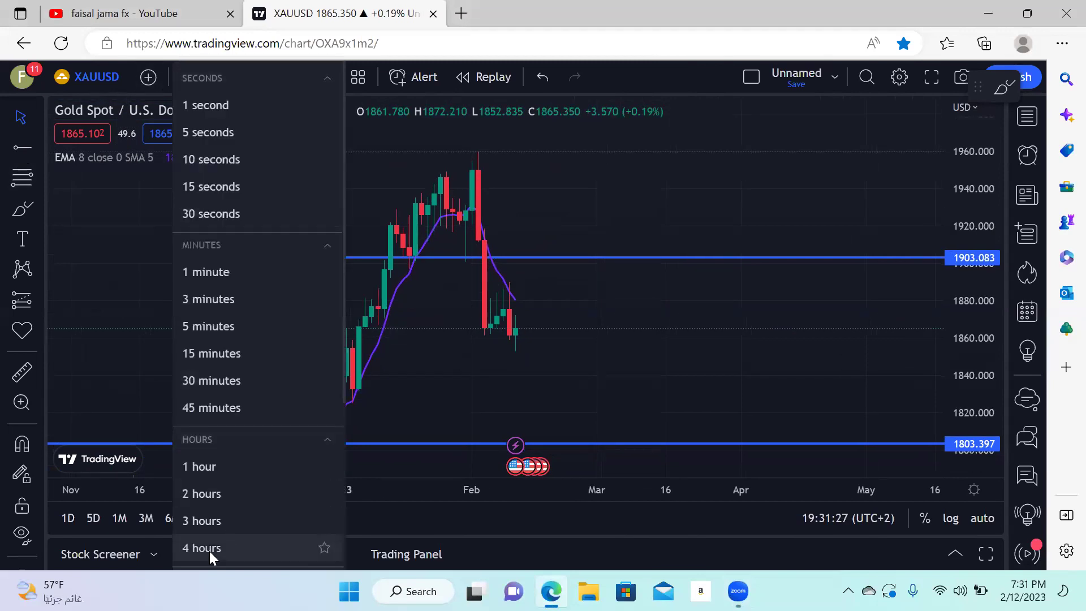
pyautogui.click(210, 548)
pyautogui.moveTo(616, 381); pyautogui.dragTo(840, 328)
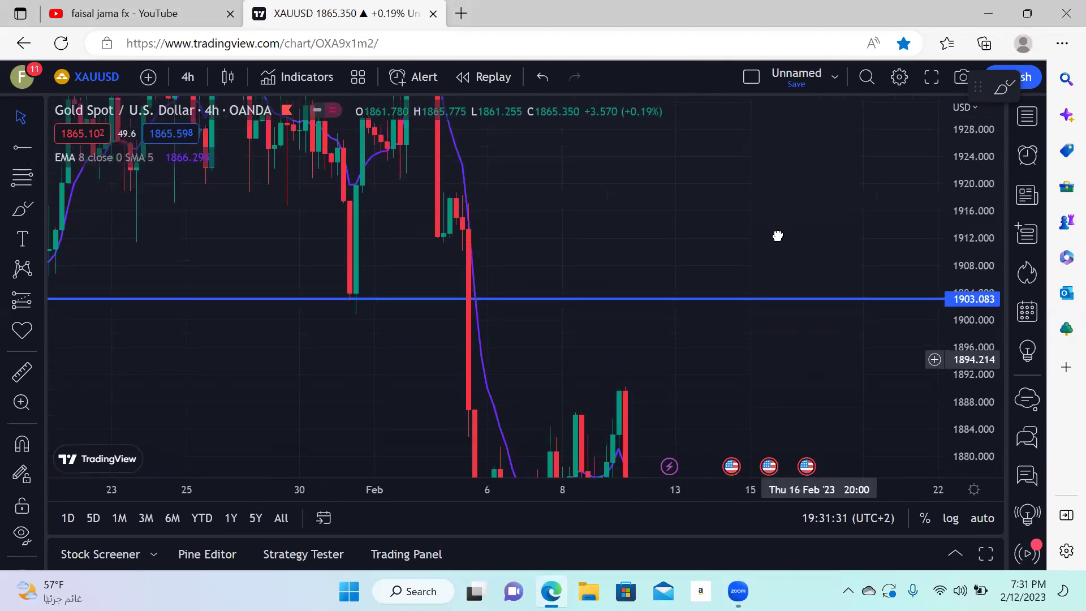
pyautogui.moveTo(816, 227); pyautogui.dragTo(773, 220)
pyautogui.moveTo(807, 343); pyautogui.dragTo(762, 296)
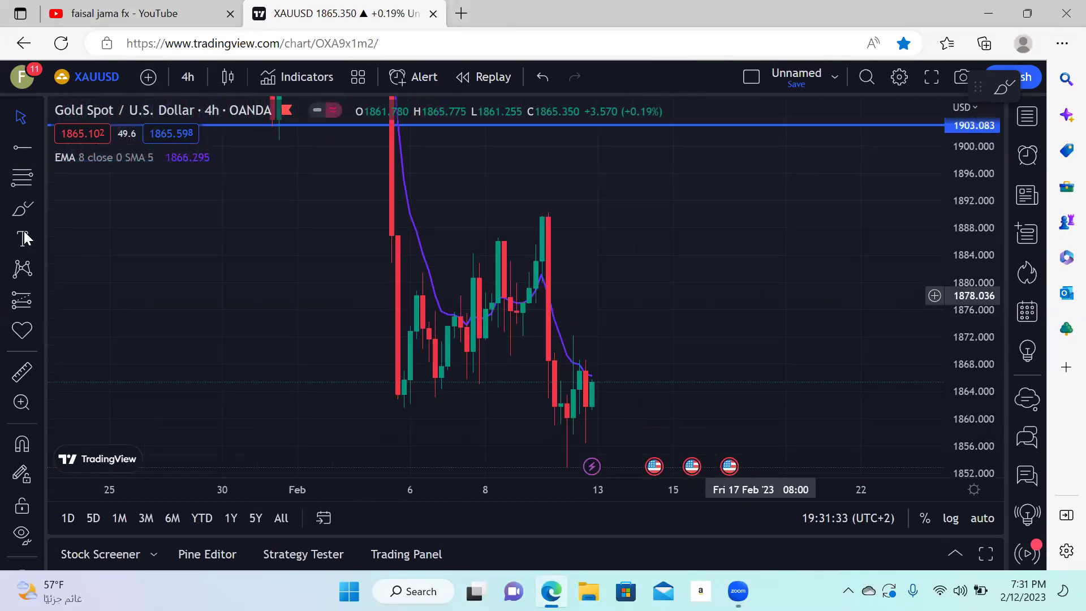
# Place horizontal rays at the 1889.983 swing high and the 1863.973 low.
pyautogui.click(22, 147)
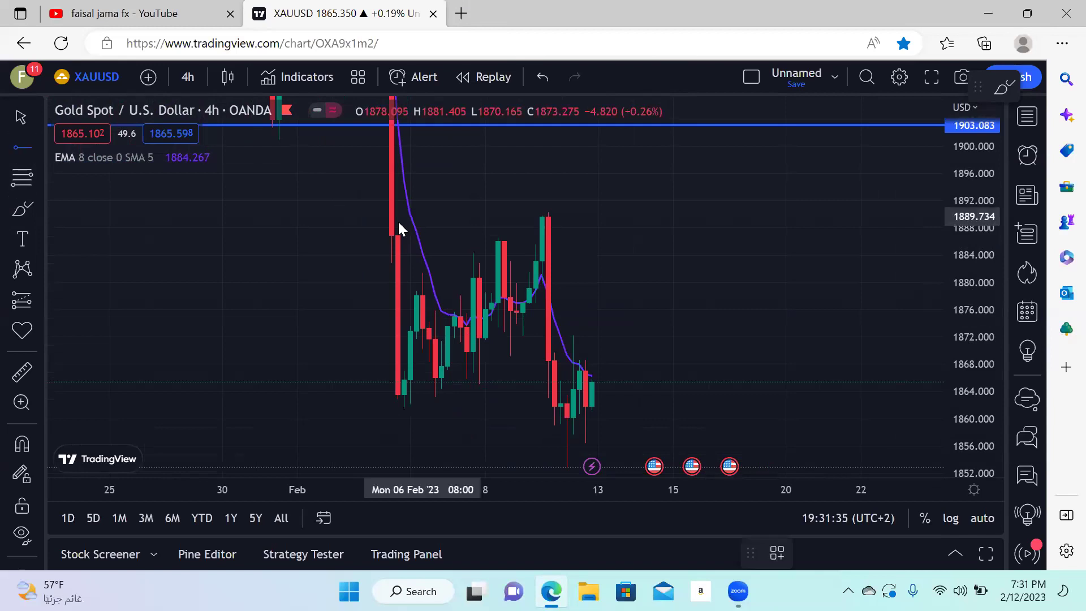
pyautogui.click(361, 206)
pyautogui.moveTo(614, 215); pyautogui.dragTo(716, 276)
pyautogui.moveTo(606, 354)
pyautogui.mouseDown()
pyautogui.moveTo(625, 219)
pyautogui.moveTo(658, 214)
pyautogui.moveTo(643, 223)
pyautogui.mouseUp()
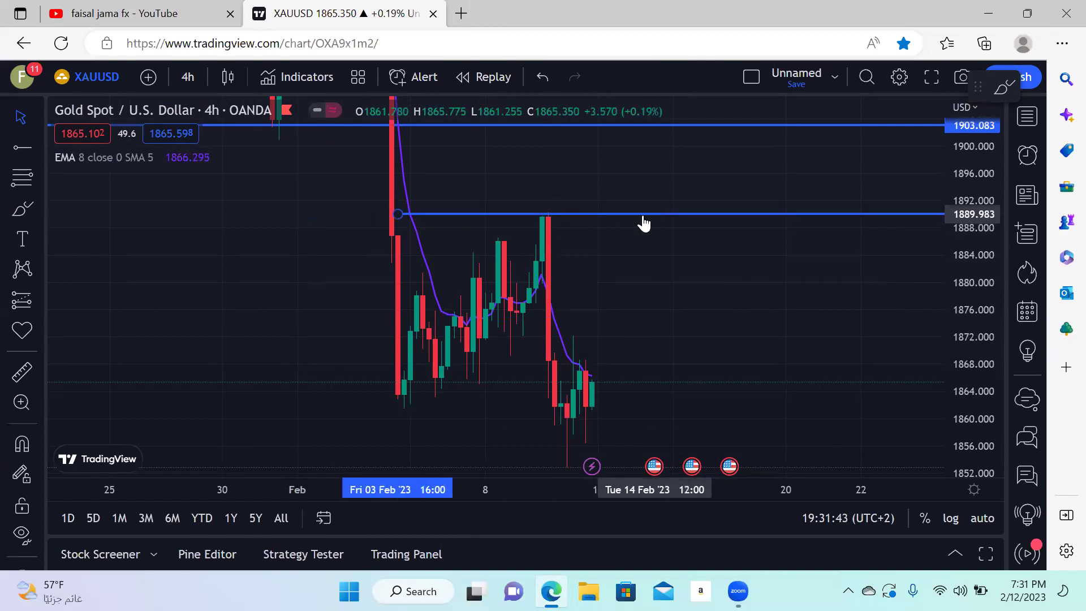
pyautogui.moveTo(182, 358); pyautogui.dragTo(110, 301)
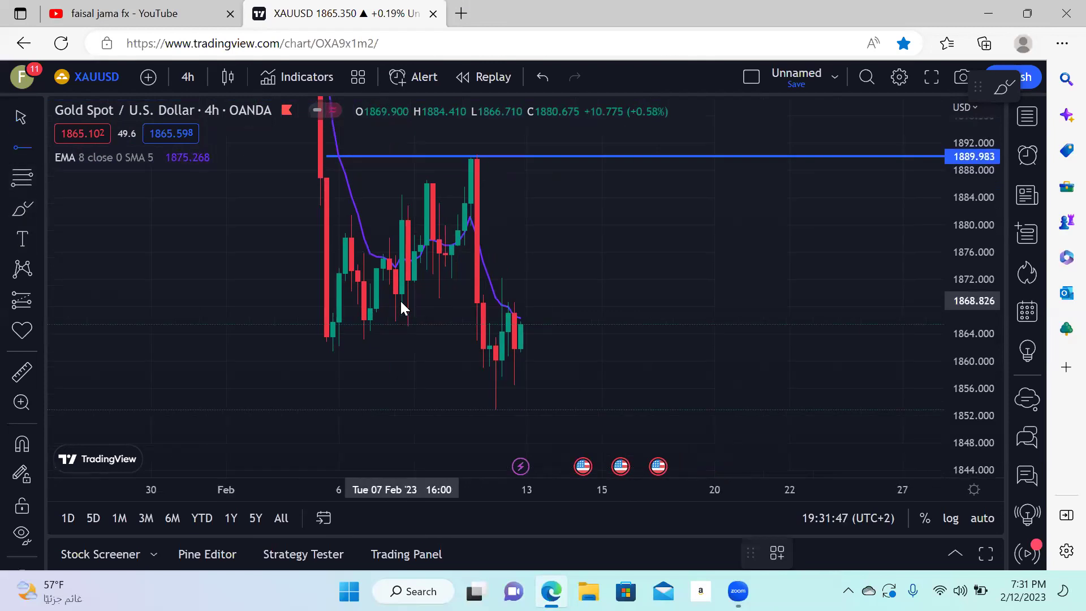
pyautogui.click(263, 333)
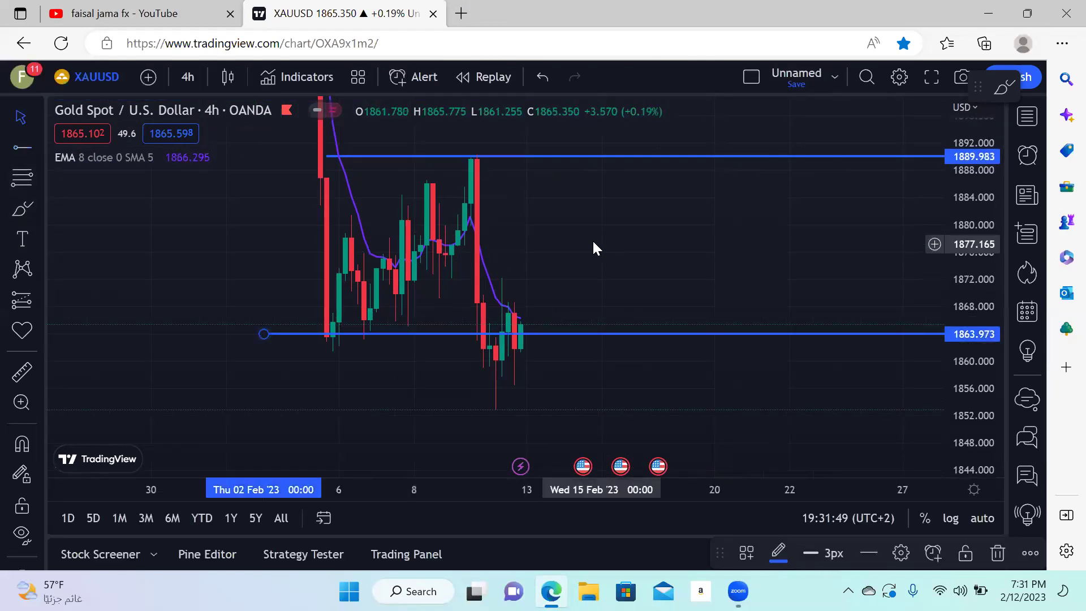
# Sketch the price swing in red over the range candles, erase it, and open the timeframe list.
pyautogui.moveTo(742, 259); pyautogui.dragTo(735, 238)
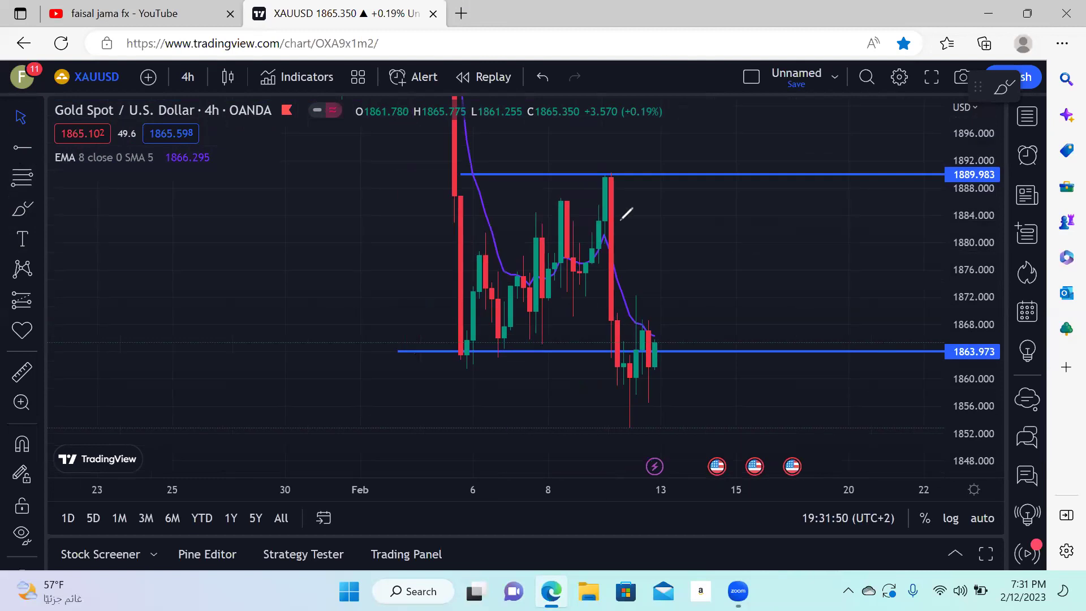
pyautogui.moveTo(485, 347); pyautogui.dragTo(622, 175)
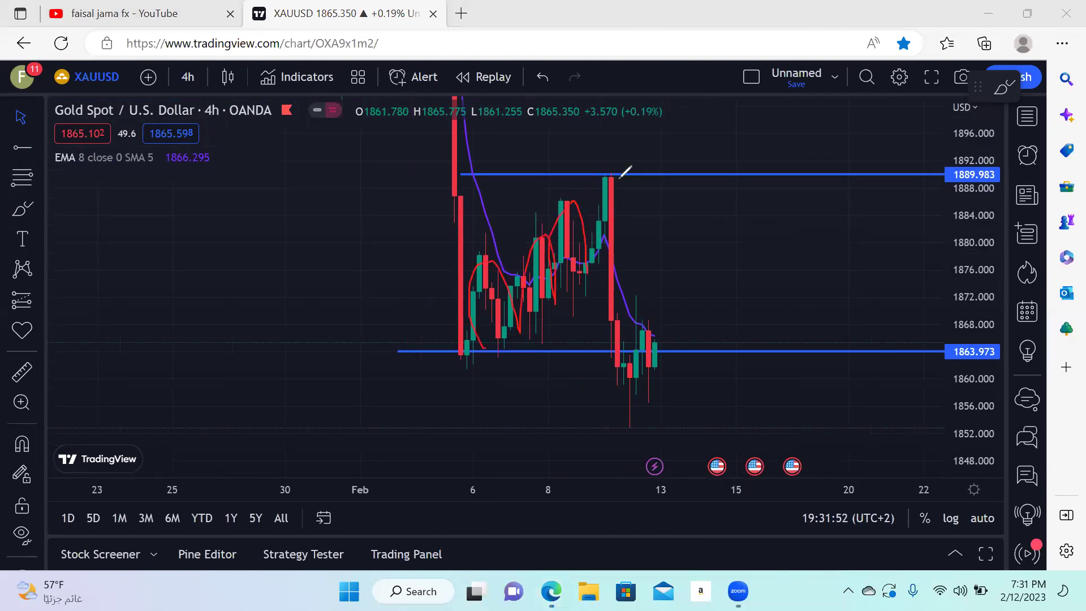
pyautogui.moveTo(634, 352); pyautogui.dragTo(634, 354)
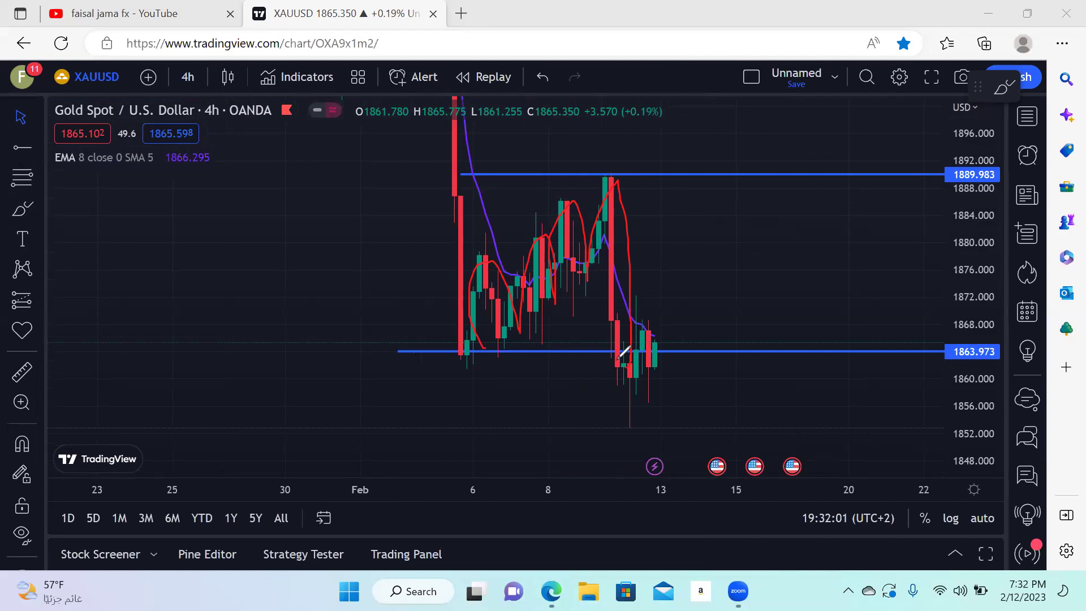
pyautogui.click(629, 210)
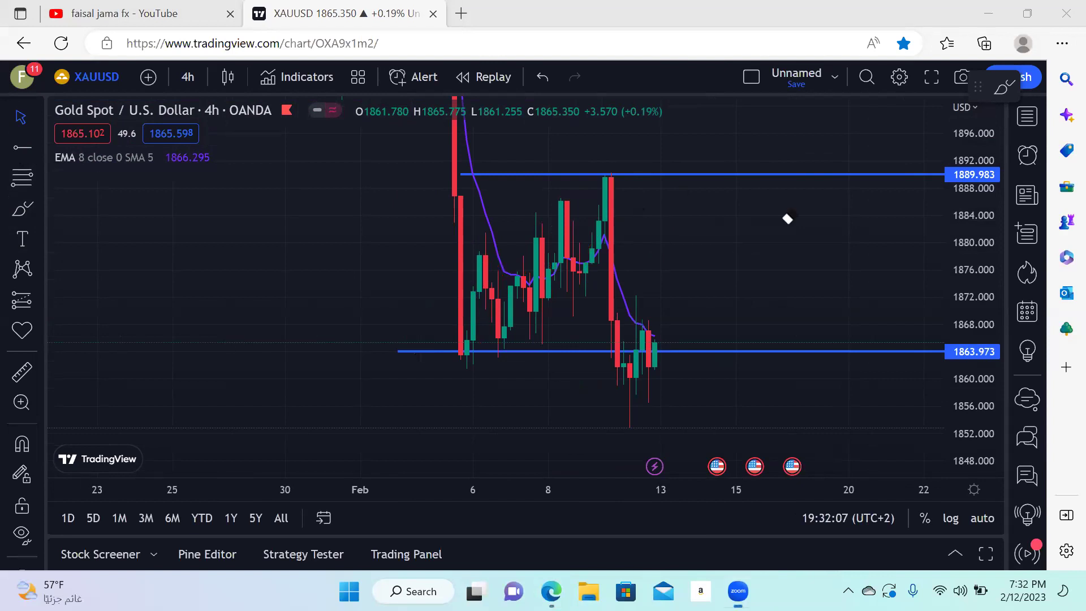
pyautogui.click(188, 77)
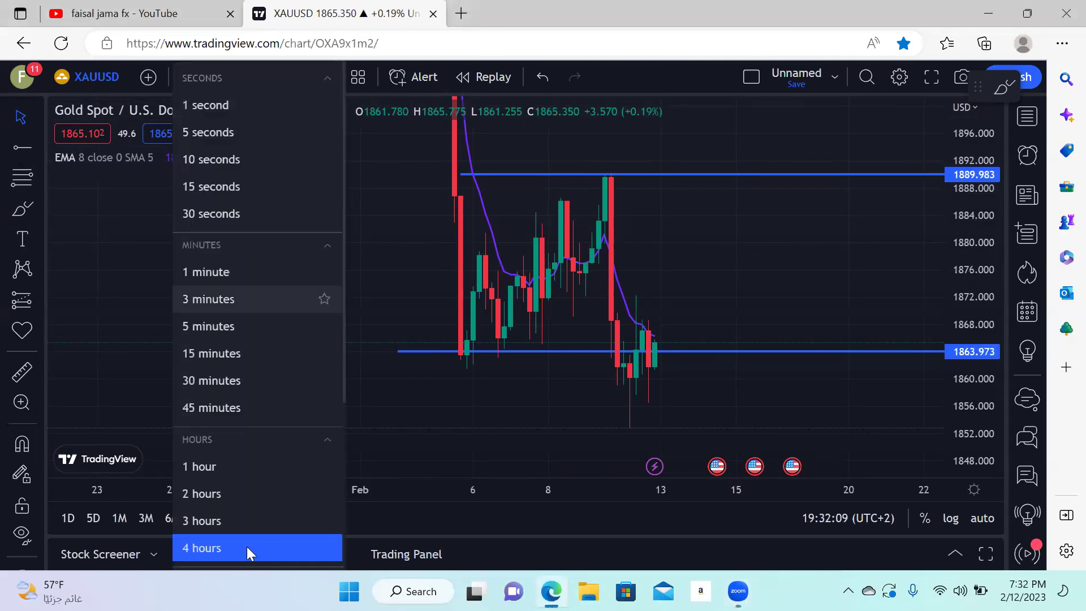
# Switch gold to 2-hour candles and raise the lower range line to 1868.453.
pyautogui.click(212, 496)
pyautogui.moveTo(388, 358)
pyautogui.mouseDown()
pyautogui.moveTo(681, 322)
pyautogui.moveTo(652, 311)
pyautogui.mouseUp()
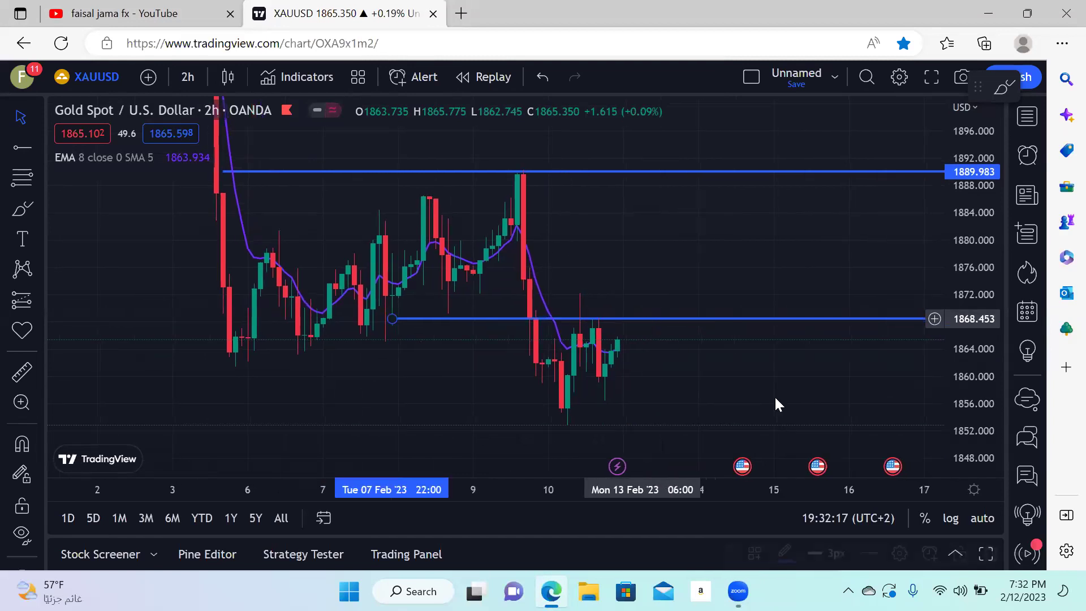
pyautogui.moveTo(738, 366); pyautogui.dragTo(679, 373)
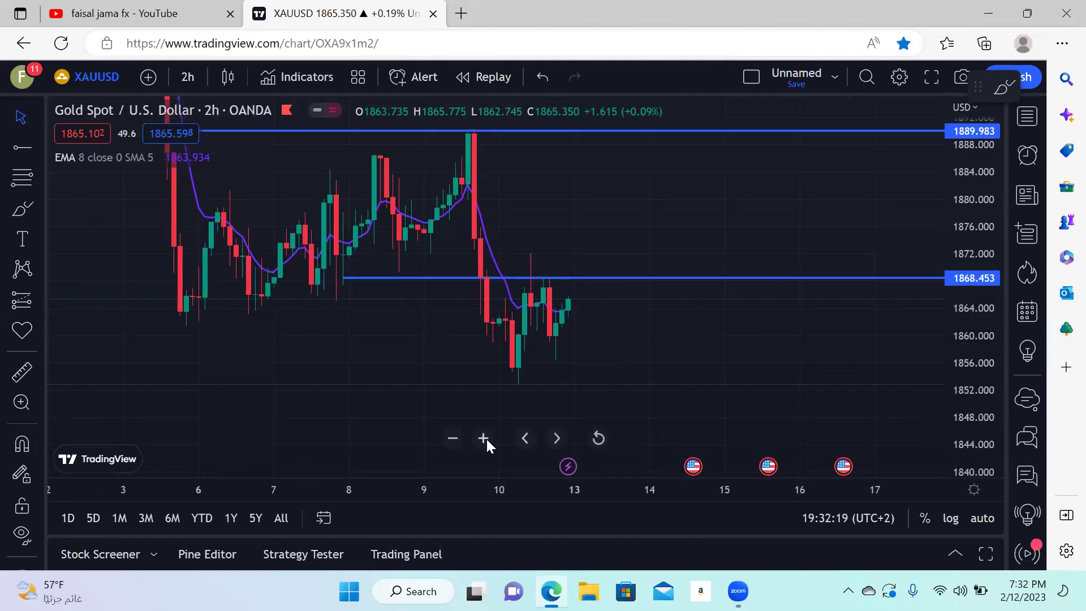
pyautogui.moveTo(486, 439); pyautogui.dragTo(294, 388)
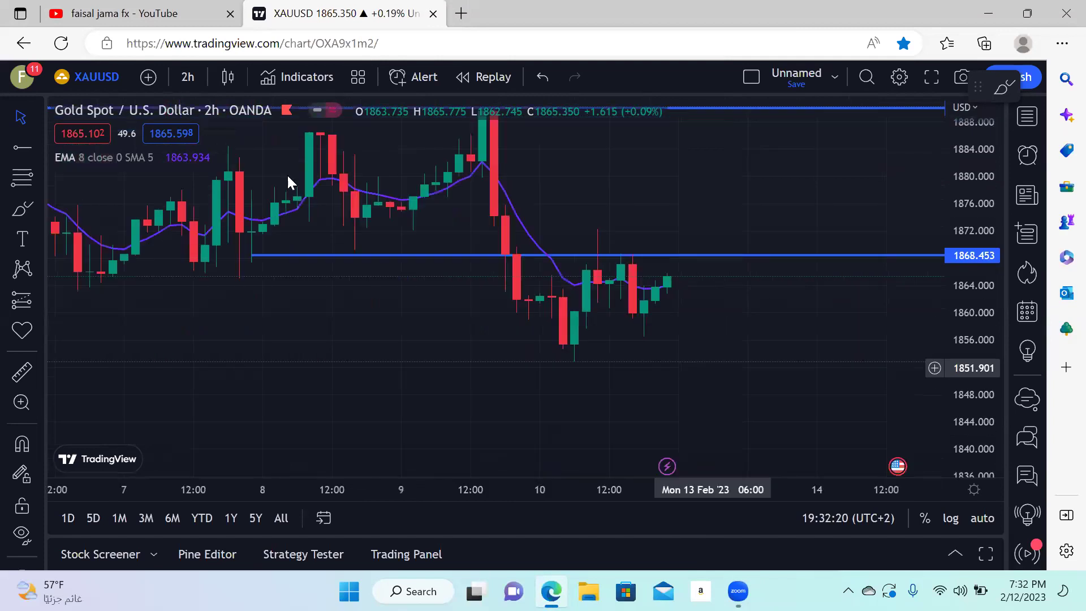
# Switch to 1-hour candles, draw and undo a red loop above 1868.453, and dismiss the ad.
pyautogui.click(187, 77)
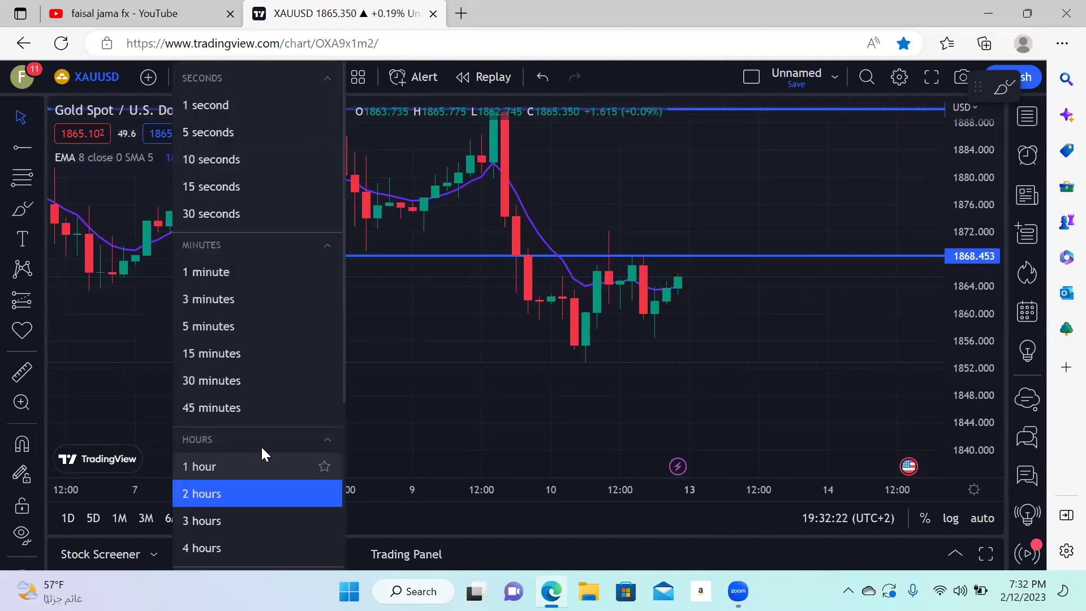
pyautogui.click(263, 466)
pyautogui.moveTo(952, 164); pyautogui.dragTo(748, 196)
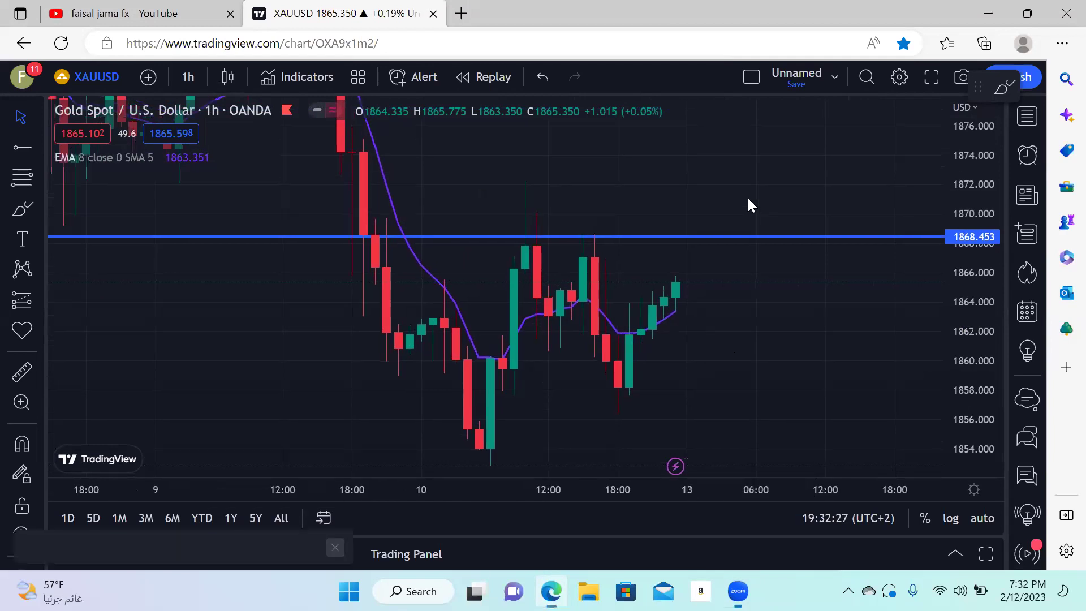
pyautogui.moveTo(688, 278); pyautogui.dragTo(691, 207)
pyautogui.moveTo(566, 205)
pyautogui.mouseDown()
pyautogui.moveTo(467, 207)
pyautogui.moveTo(702, 200)
pyautogui.mouseUp()
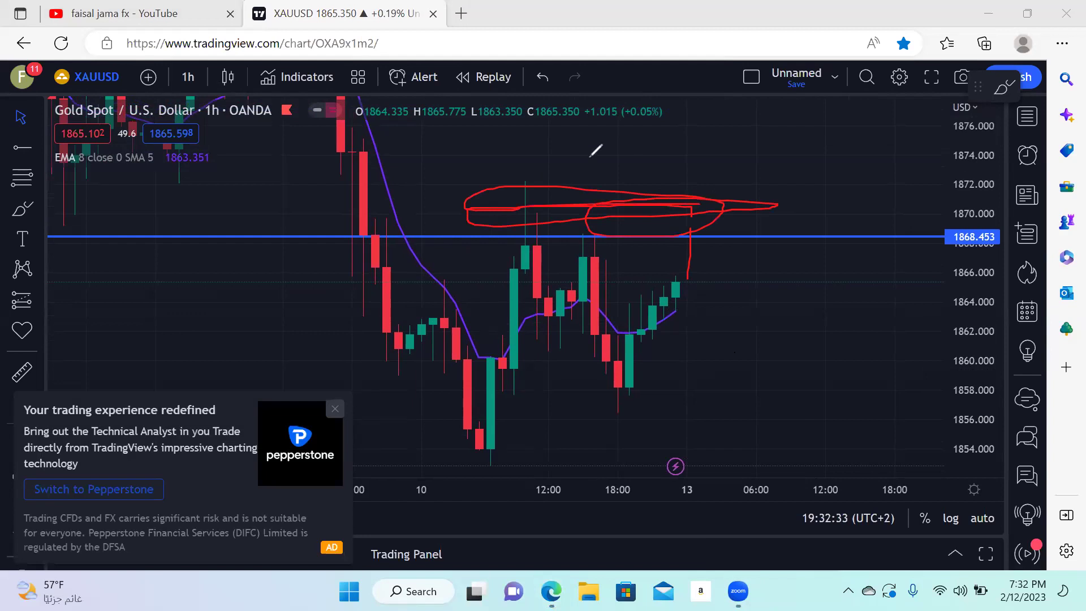
pyautogui.hotkey('ctrl', 'z')
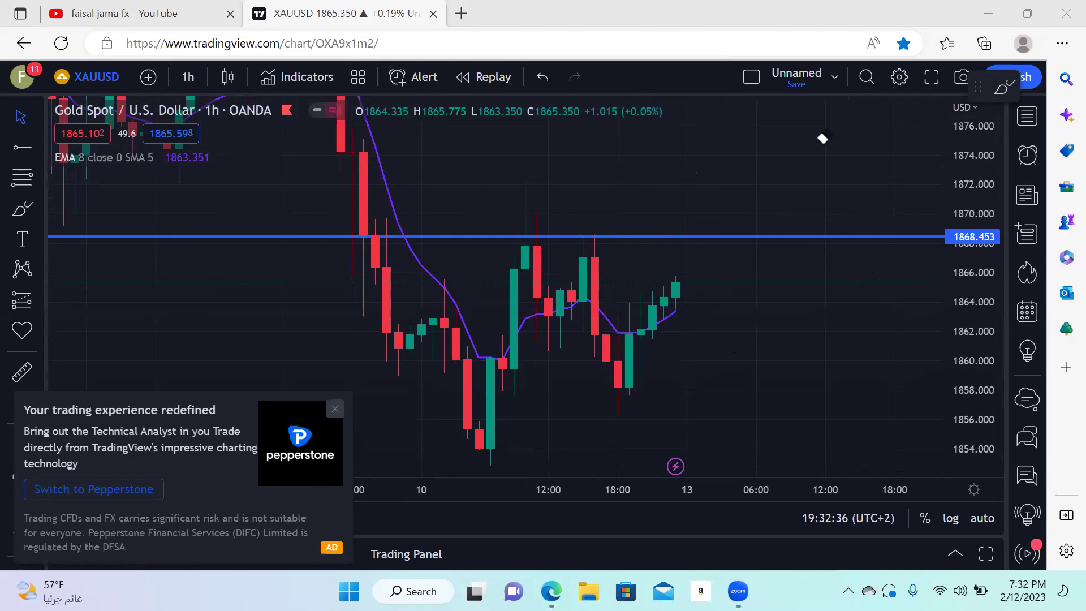
pyautogui.click(339, 406)
# Return gold to 4-hour candles and zoom out to the early-January lows.
pyautogui.click(188, 77)
pyautogui.scroll(-2, 307, 422)
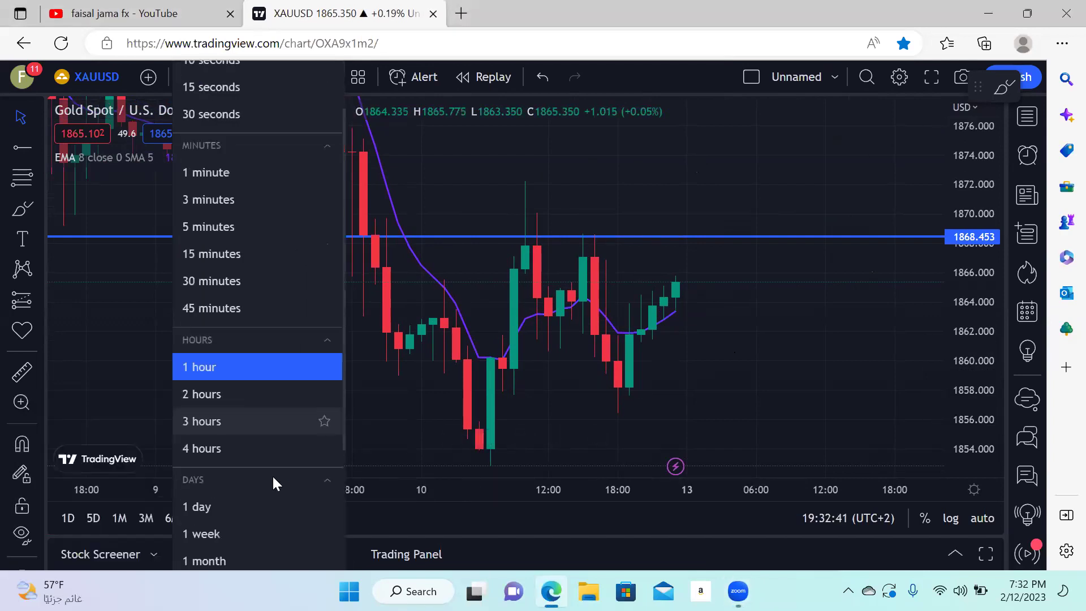
pyautogui.scroll(-1, 273, 478)
pyautogui.click(219, 394)
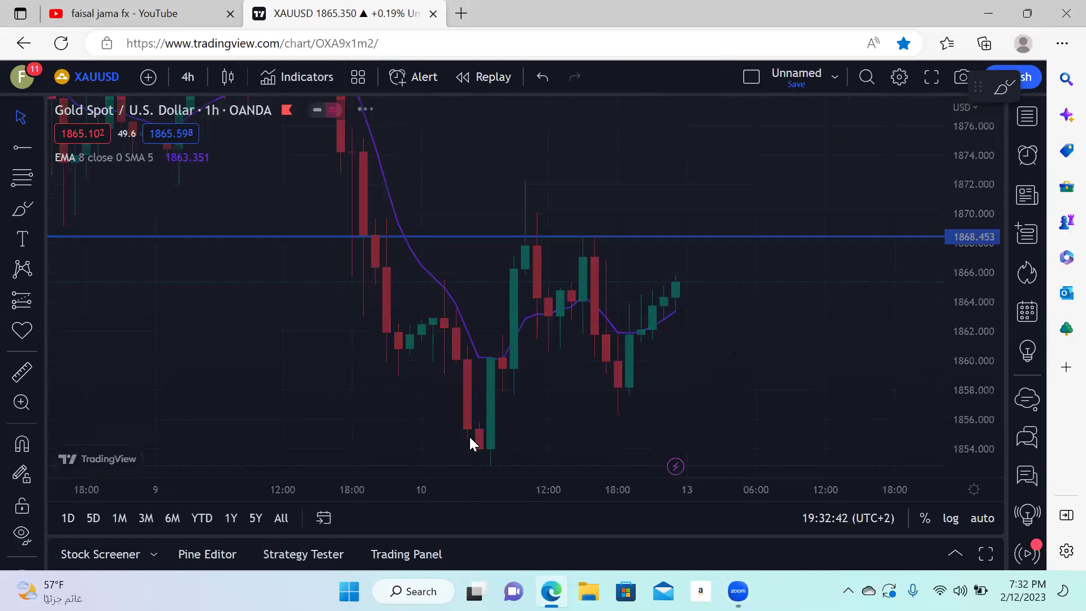
pyautogui.moveTo(849, 388); pyautogui.dragTo(808, 285)
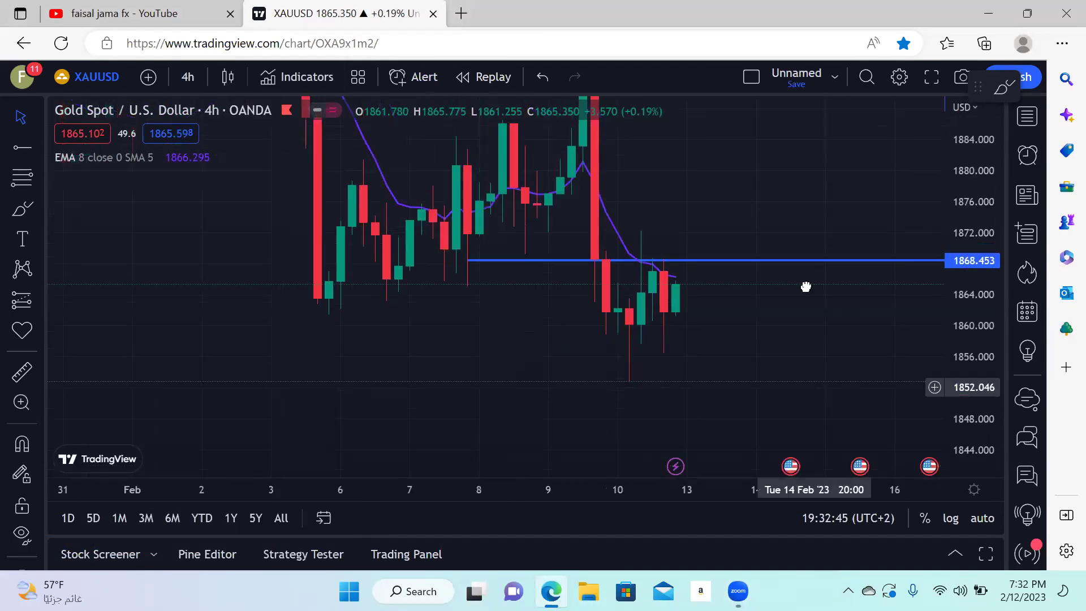
pyautogui.click(457, 440)
pyautogui.click(457, 440)
pyautogui.click(456, 440)
pyautogui.moveTo(748, 328)
pyautogui.mouseDown()
pyautogui.moveTo(706, 216)
pyautogui.moveTo(727, 140)
pyautogui.mouseUp()
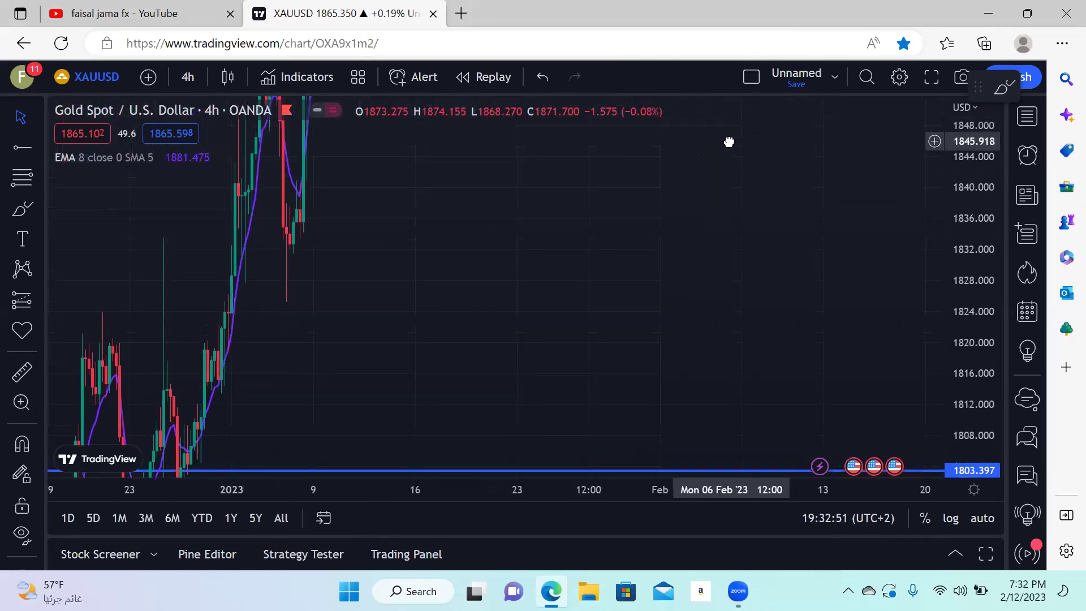
pyautogui.moveTo(686, 226); pyautogui.dragTo(713, 417)
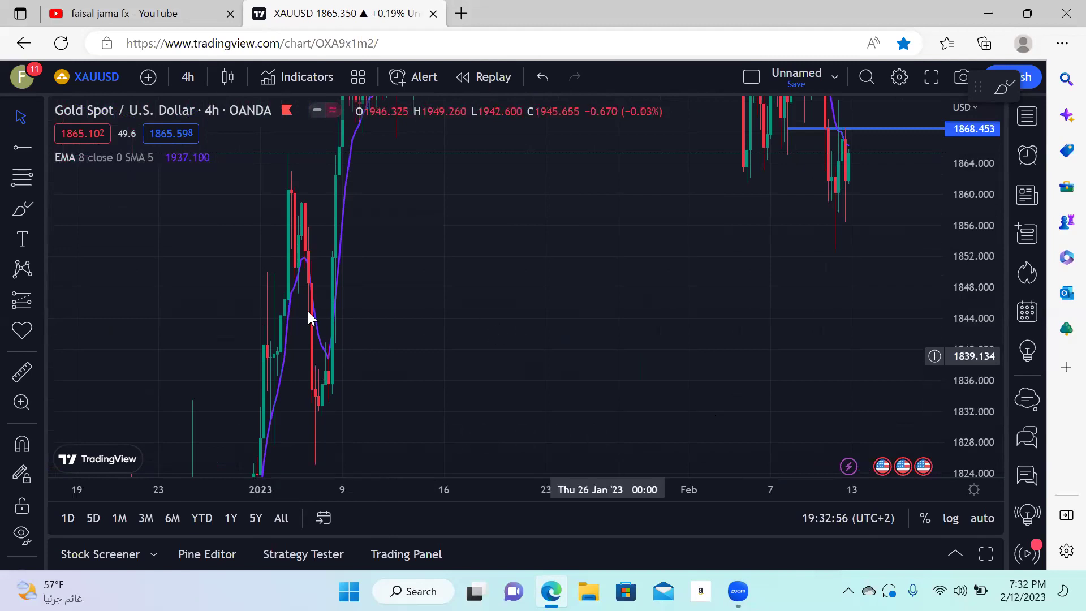
pyautogui.moveTo(307, 315); pyautogui.dragTo(35, 164)
# Place a horizontal line at 1832.349 and frame it together with the 1868.453 level.
pyautogui.click(22, 148)
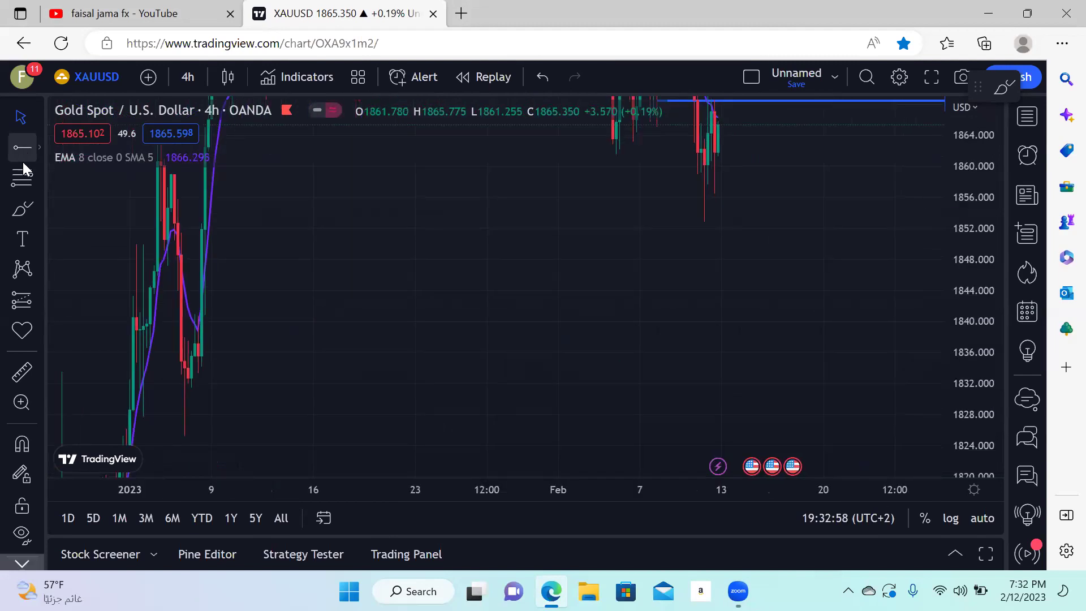
pyautogui.click(174, 380)
pyautogui.moveTo(656, 322); pyautogui.dragTo(494, 339)
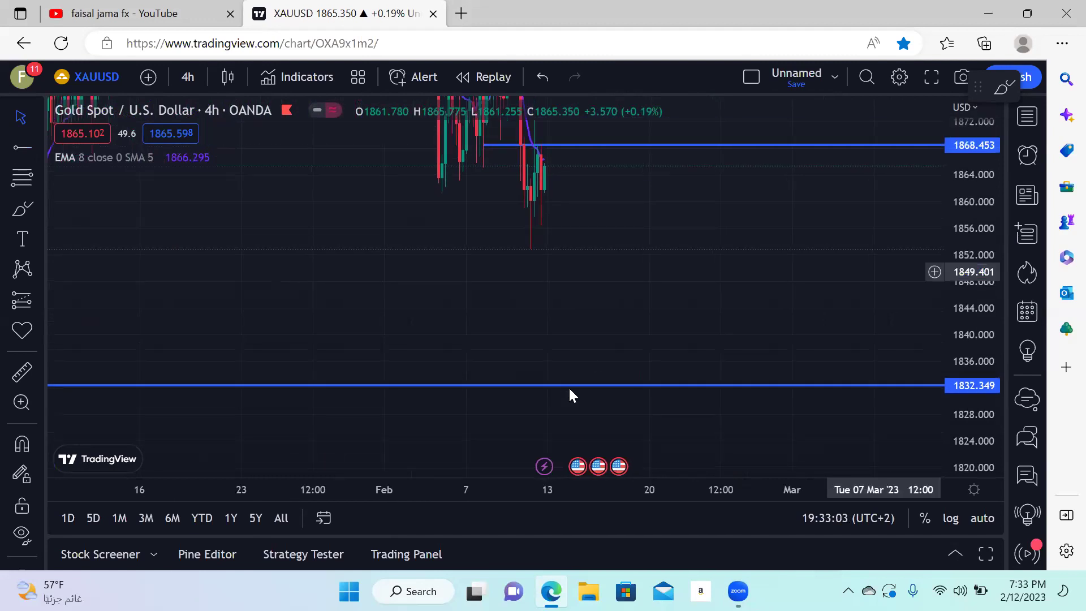
pyautogui.click(456, 438)
pyautogui.scroll(-1, 469, 426)
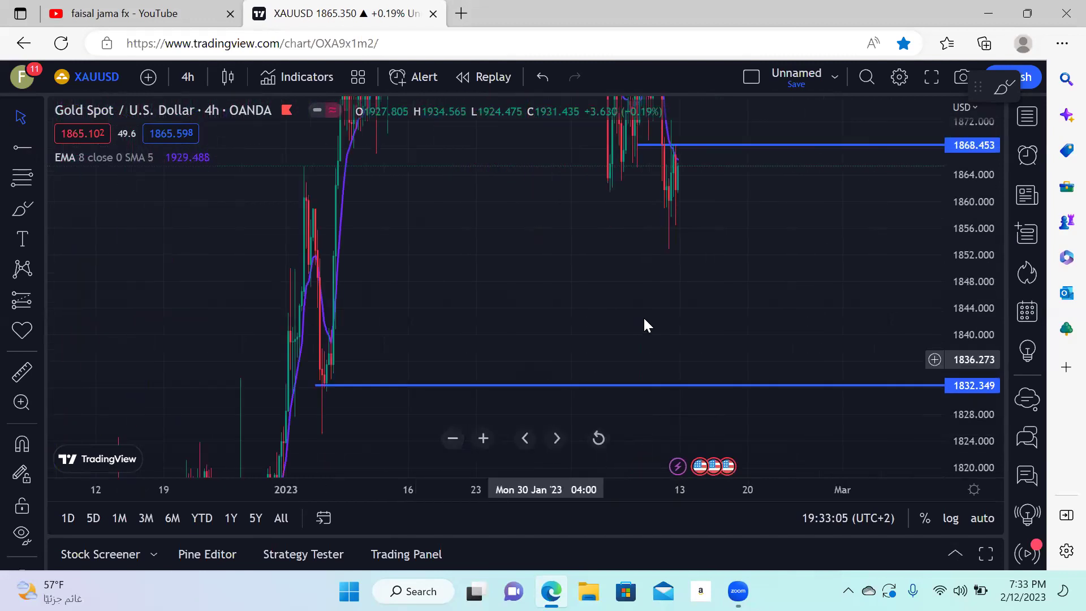
pyautogui.moveTo(553, 337); pyautogui.dragTo(156, 339)
pyautogui.click(22, 373)
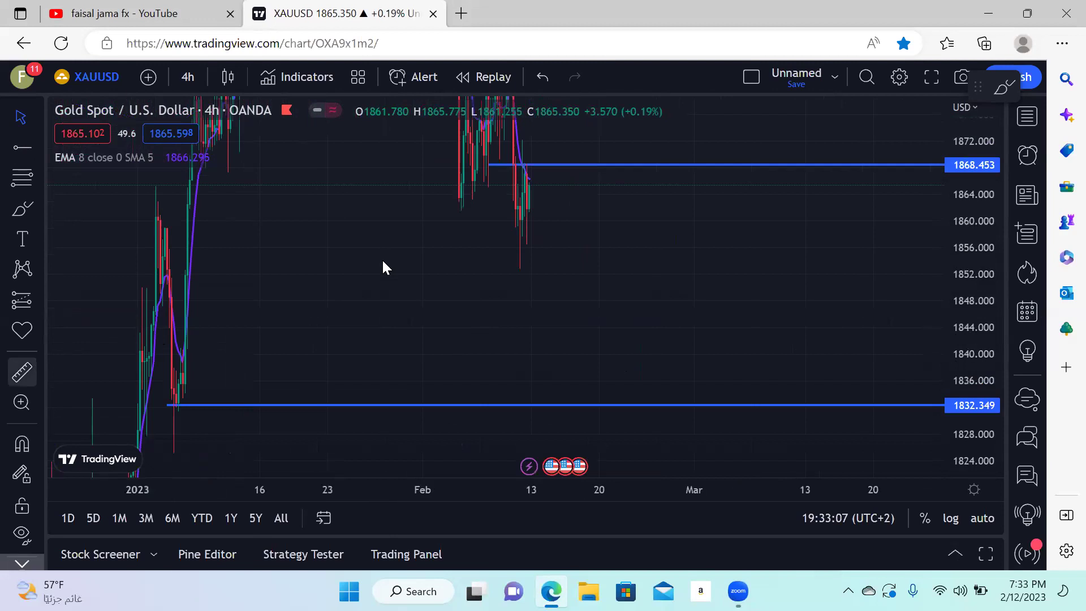
pyautogui.click(574, 158)
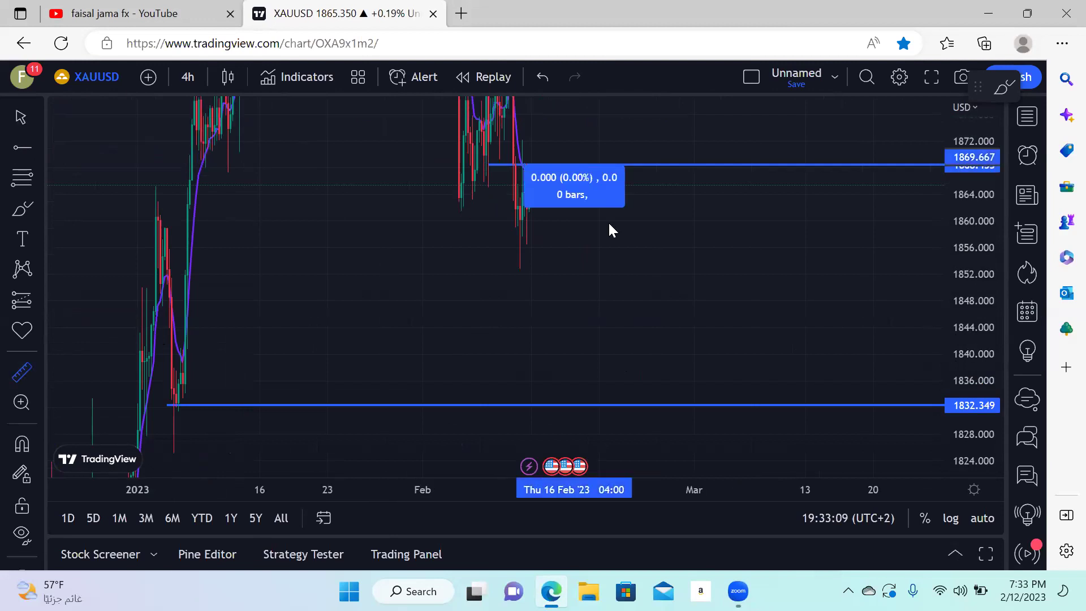
pyautogui.click(744, 395)
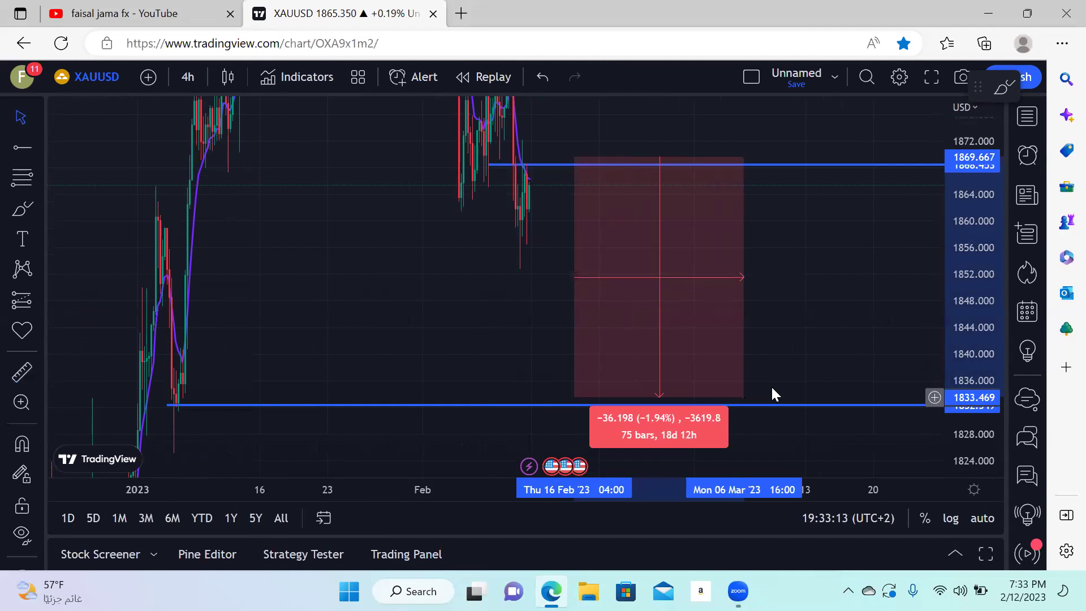
pyautogui.click(791, 286)
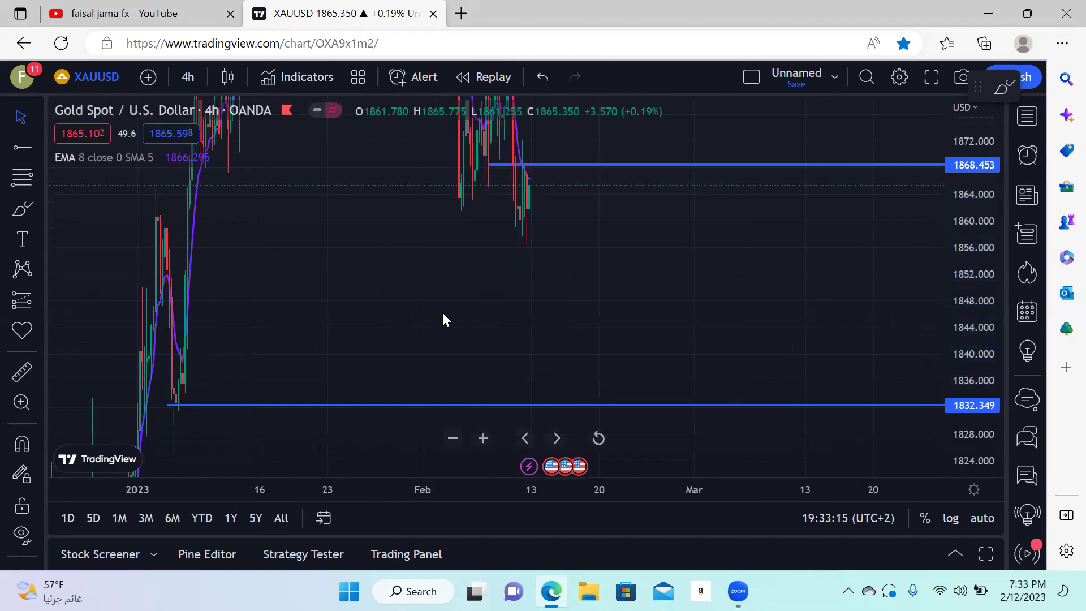
pyautogui.click(483, 439)
pyautogui.moveTo(461, 389)
pyautogui.mouseDown()
pyautogui.moveTo(317, 244)
pyautogui.moveTo(657, 269)
pyautogui.moveTo(662, 306)
pyautogui.mouseUp()
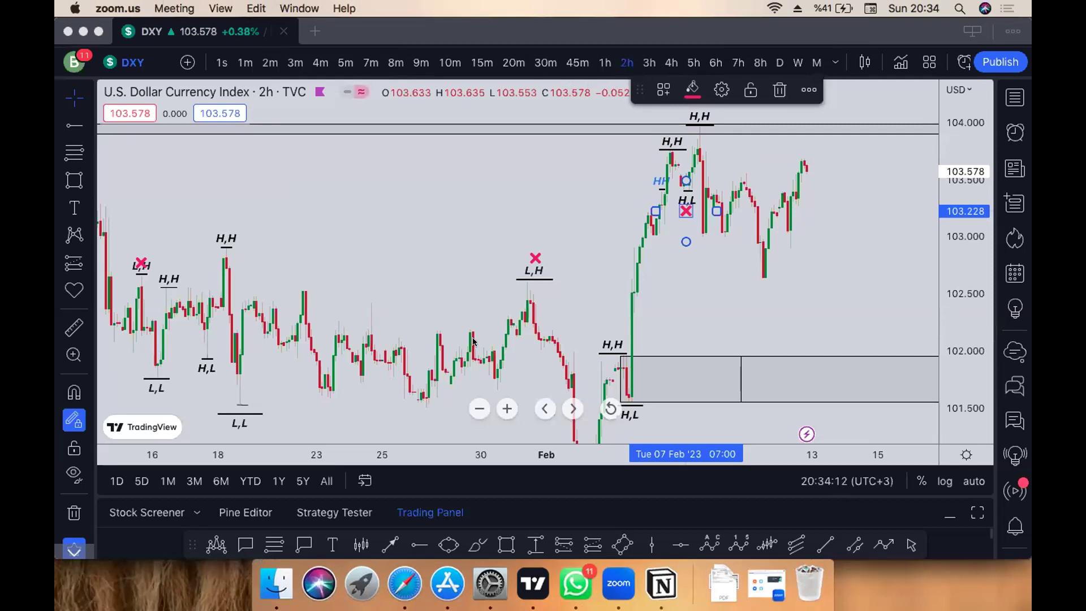
# Bring the TradingView DXY chart to full screen and switch it to daily candles.
pyautogui.click(97, 33)
pyautogui.click(98, 33)
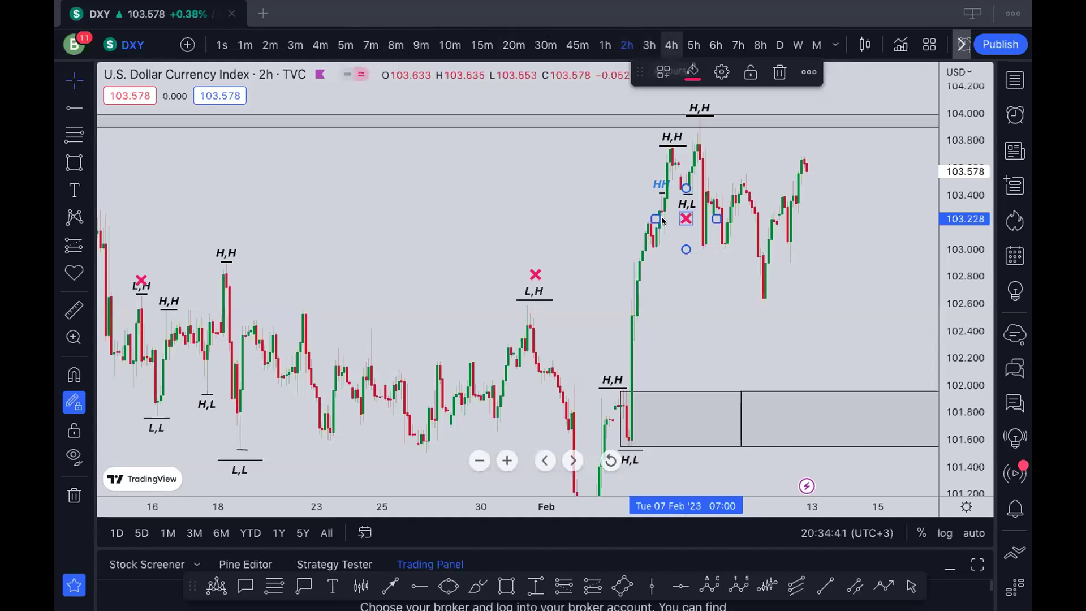
pyautogui.click(777, 45)
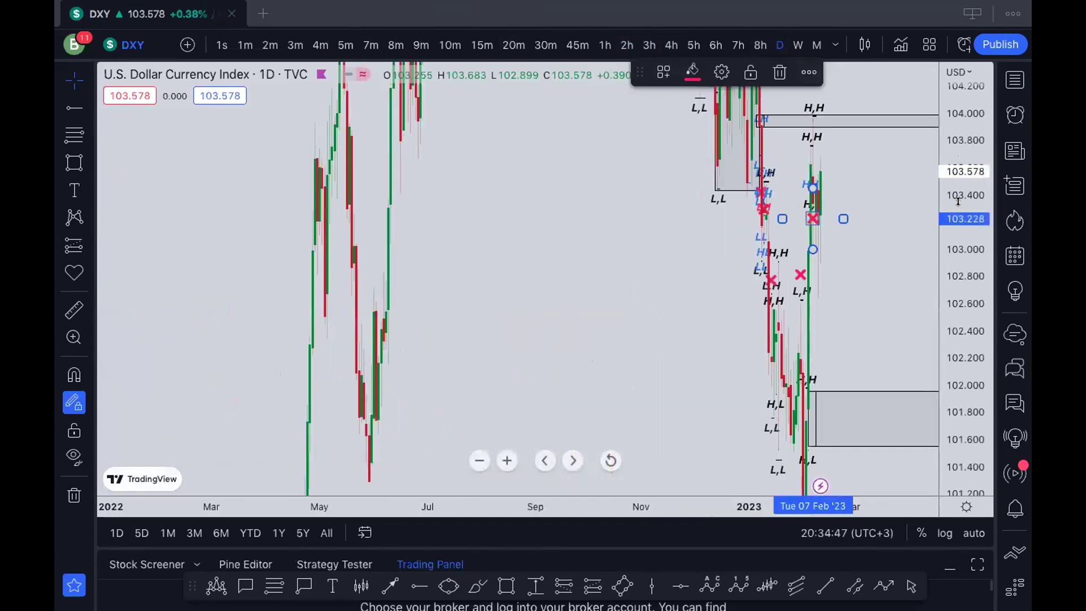
# Compress the price scale and zoom into the November 2022 to February 2023 price action.
pyautogui.moveTo(957, 146)
pyautogui.mouseDown()
pyautogui.moveTo(865, 300)
pyautogui.moveTo(855, 218)
pyautogui.mouseUp()
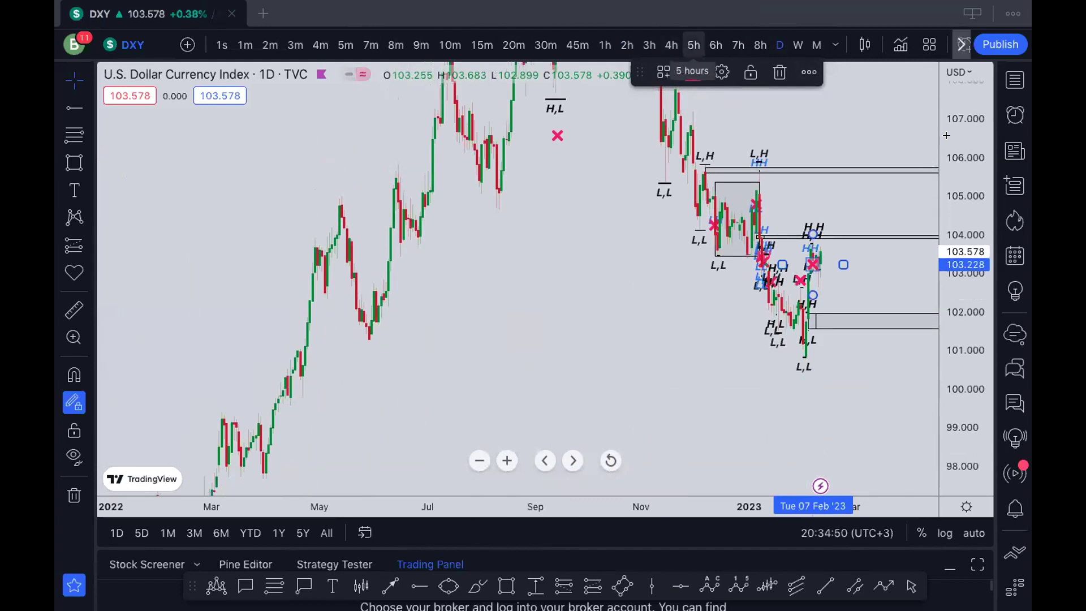
pyautogui.moveTo(855, 218); pyautogui.dragTo(553, 96)
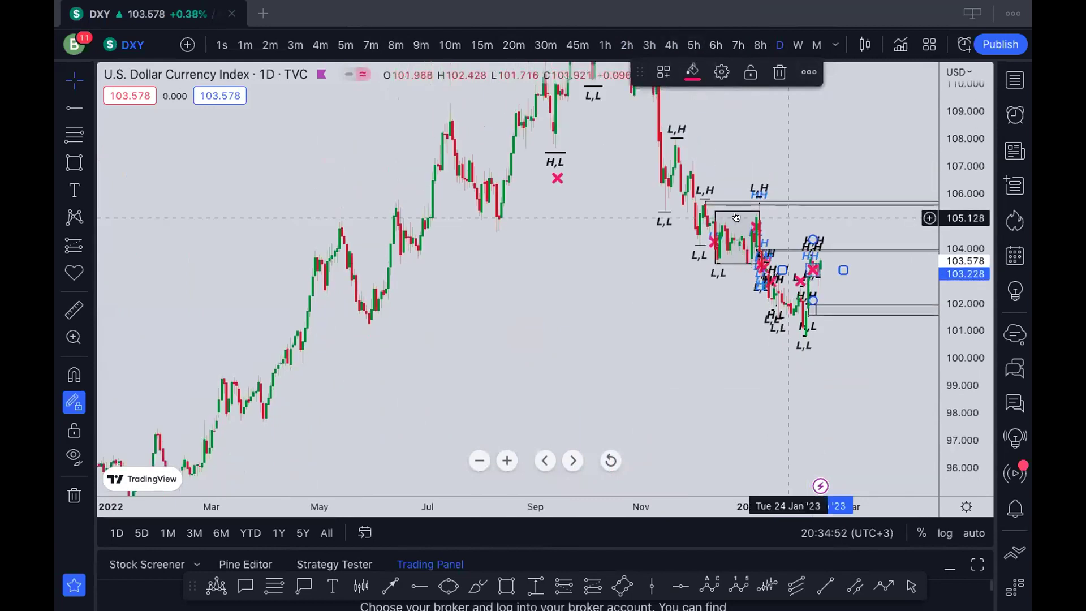
pyautogui.scroll(1, 726, 189)
pyautogui.scroll(2, 726, 189)
pyautogui.scroll(1, 726, 189)
pyautogui.scroll(1, 726, 189)
pyautogui.scroll(1, 726, 189)
pyautogui.scroll(1, 726, 189)
pyautogui.scroll(1, 917, 419)
pyautogui.scroll(1, 962, 456)
pyautogui.scroll(1, 936, 336)
pyautogui.scroll(2, 931, 288)
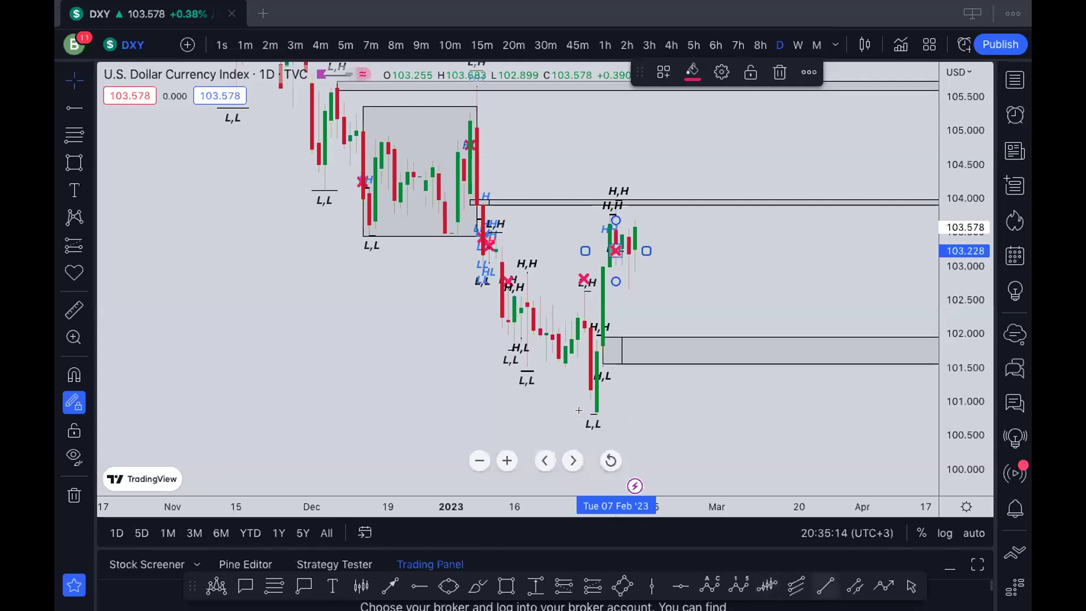
# Draw a trial trend line from the February low to the H,H high and switch to 4h.
pyautogui.hotkey('alt', 't')
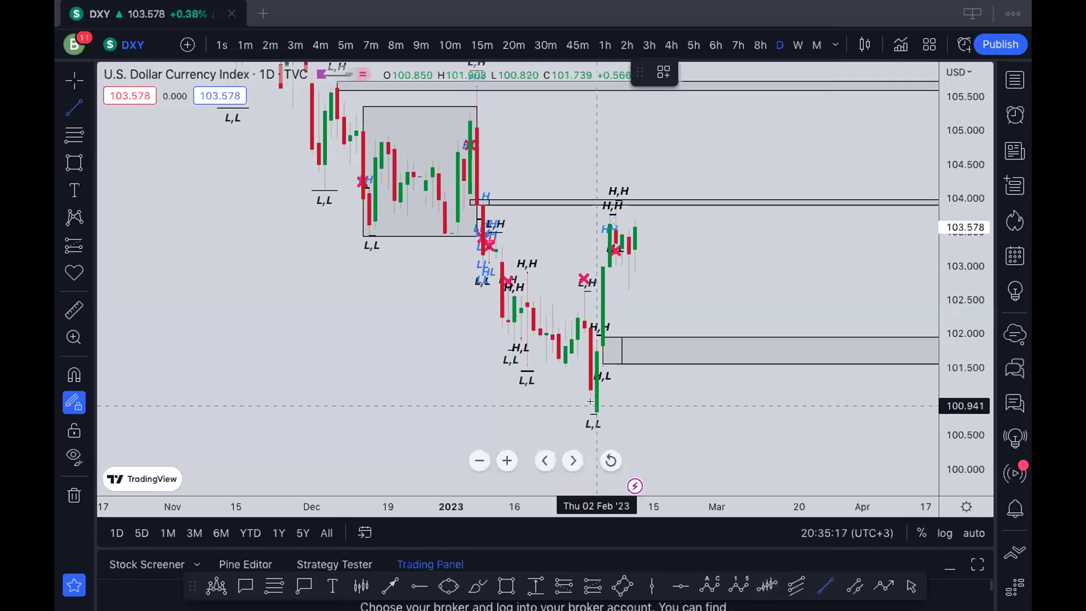
pyautogui.click(596, 407)
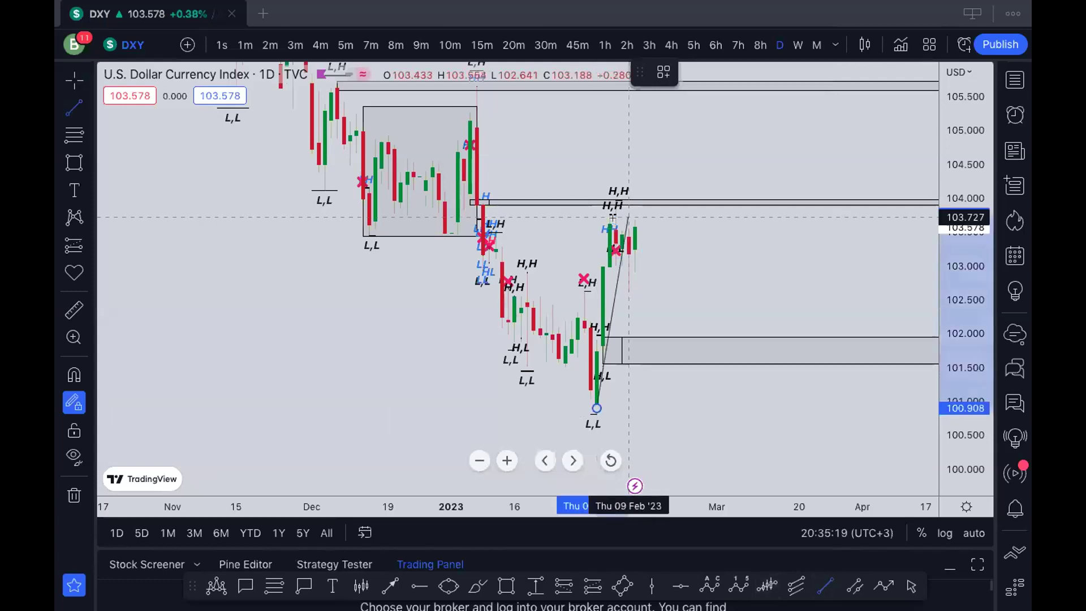
pyautogui.click(616, 223)
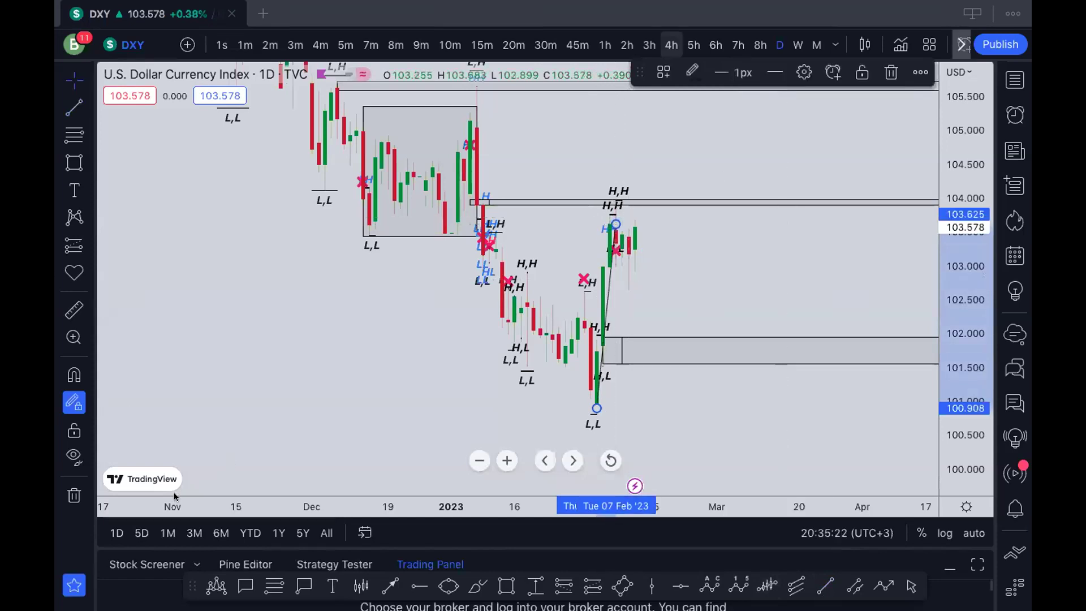
pyautogui.write('4h')
pyautogui.press('Return')
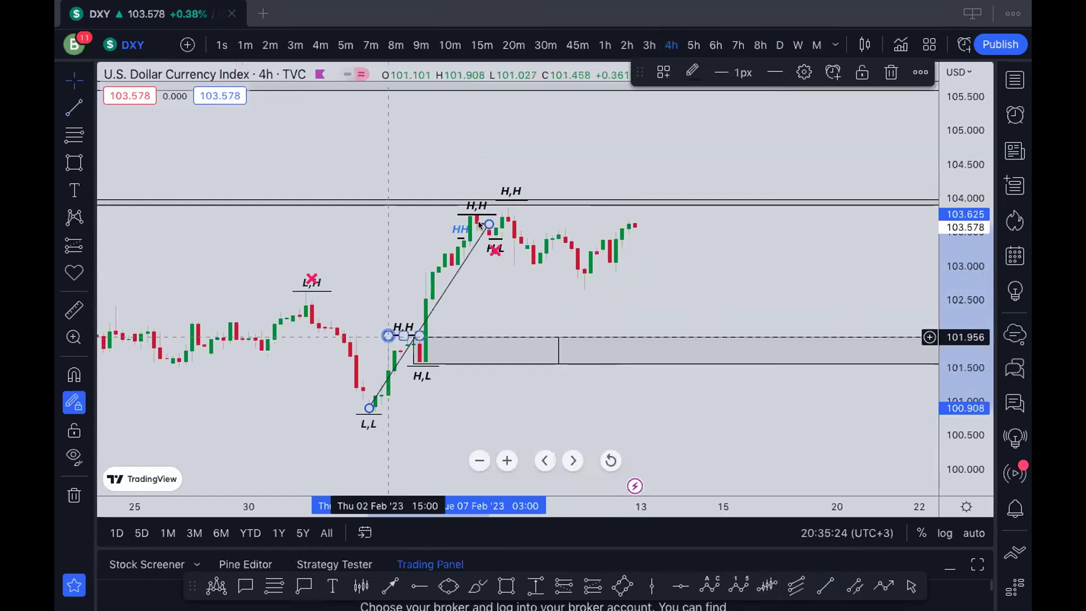
pyautogui.moveTo(488, 224)
pyautogui.mouseDown()
pyautogui.moveTo(379, 384)
pyautogui.moveTo(474, 206)
pyautogui.mouseUp()
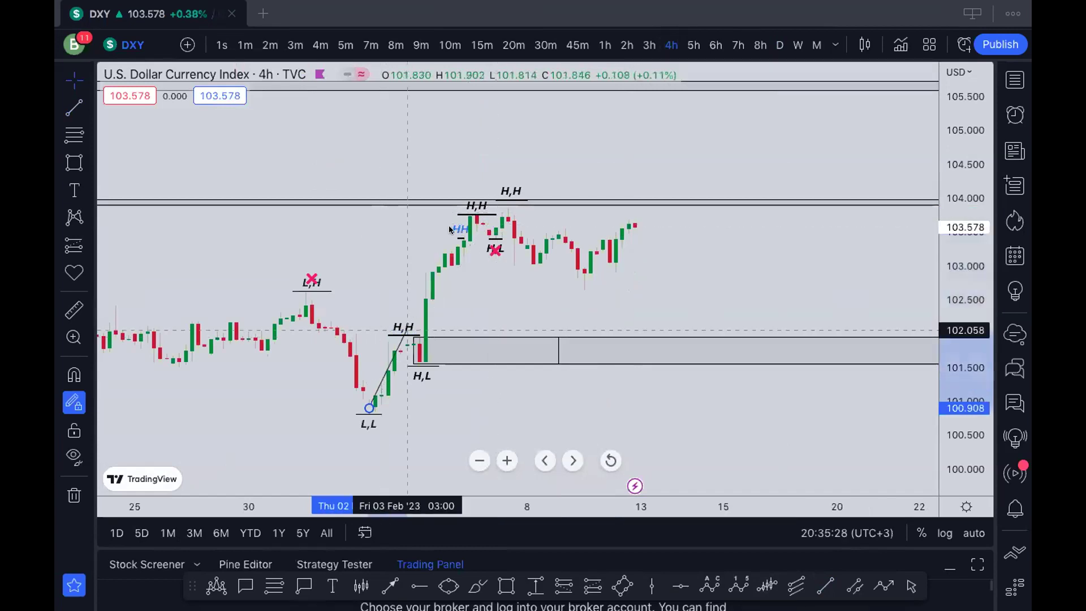
pyautogui.click(474, 208)
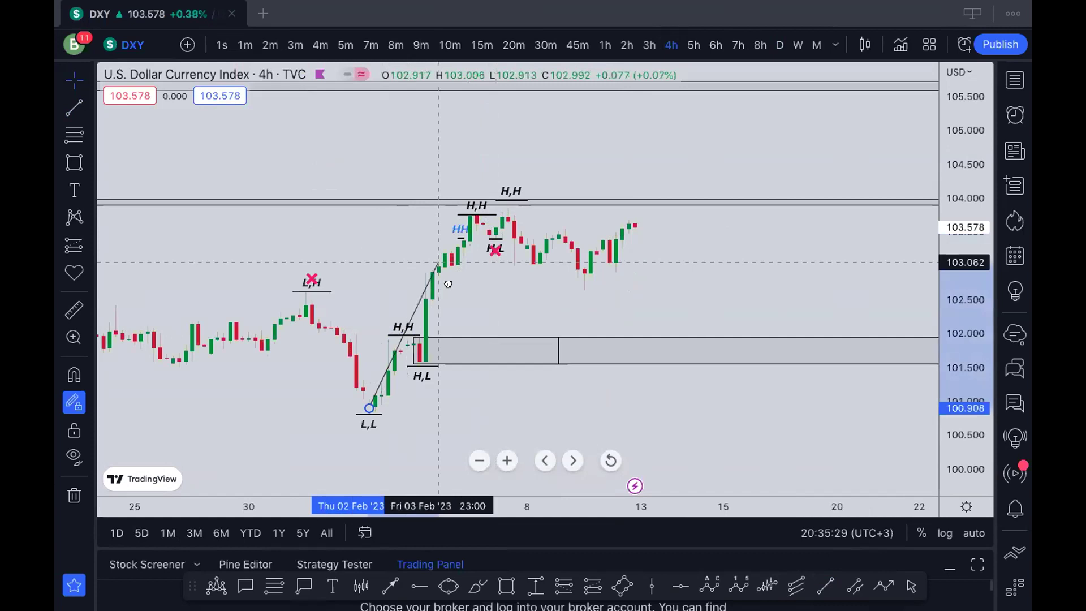
# Open and cancel the grey zone rectangle's settings, then delete the diagonal trend line.
pyautogui.doubleClick(417, 352)
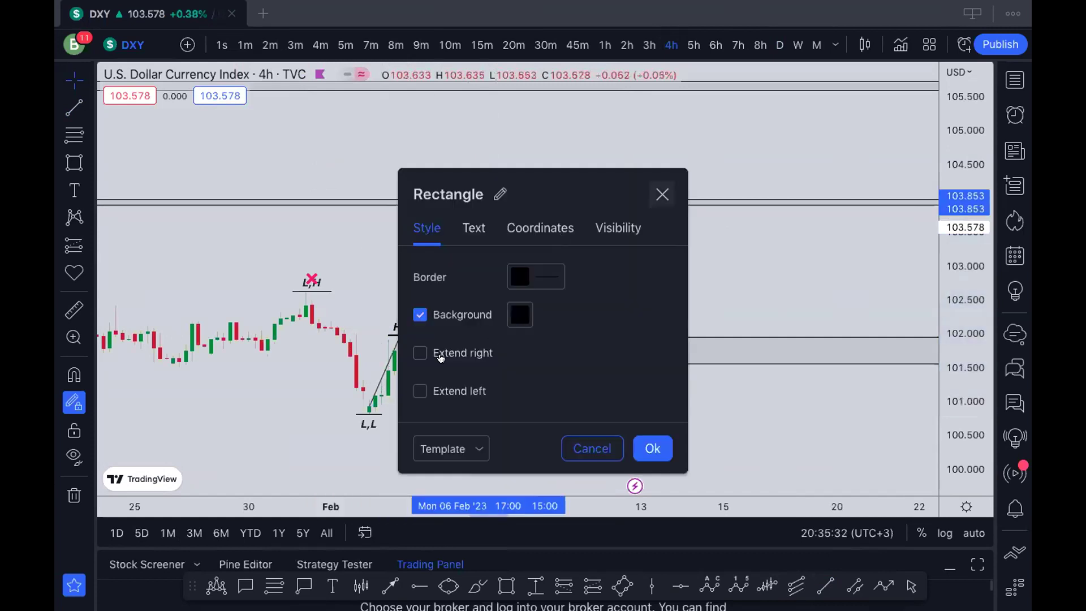
pyautogui.press('Escape')
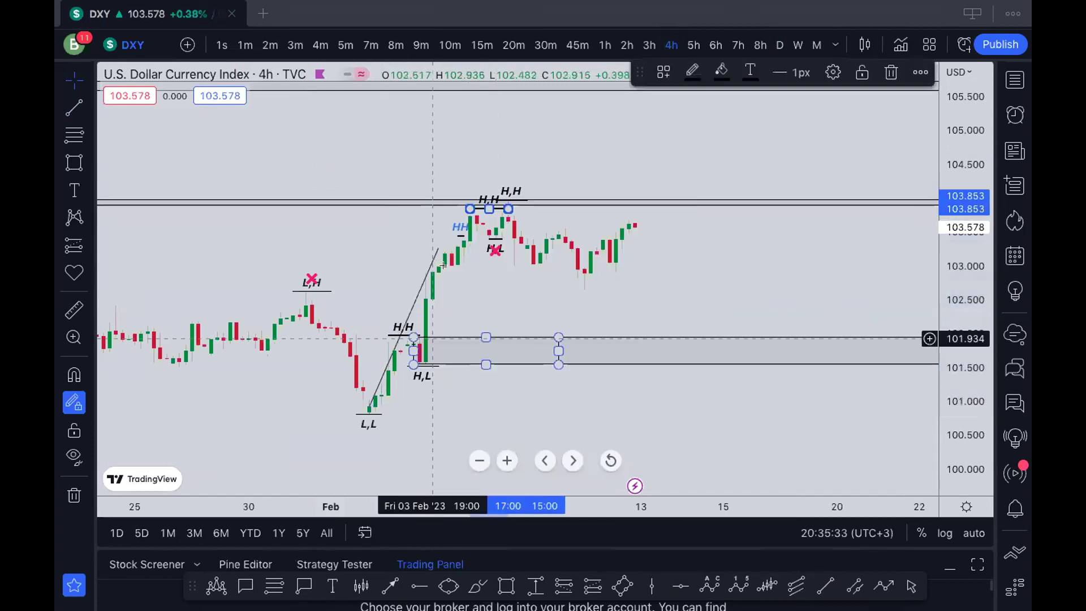
pyautogui.hscroll(-2, 443, 271)
pyautogui.click(443, 277)
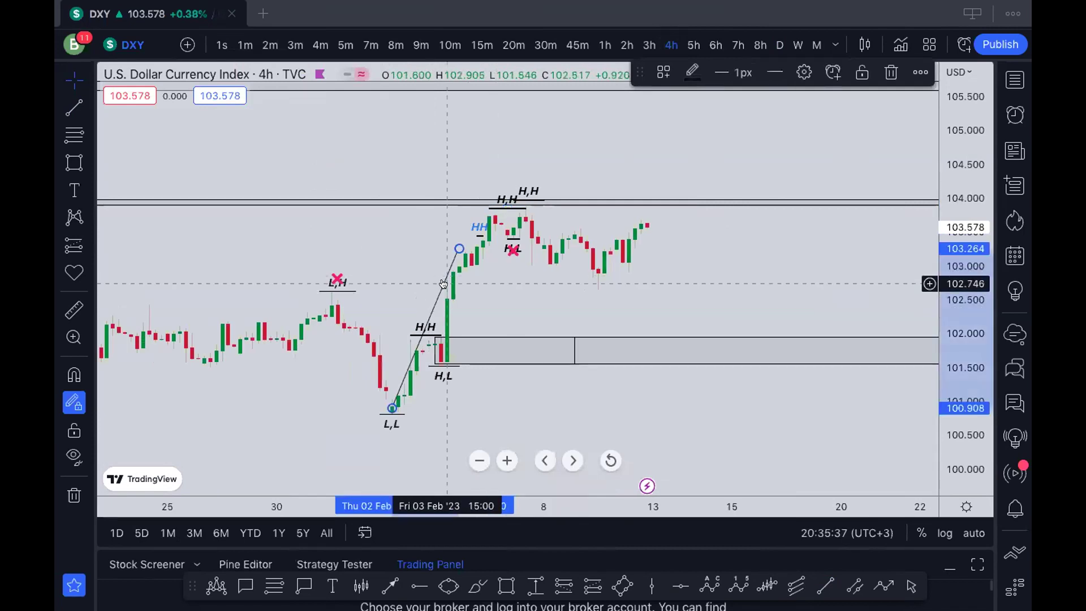
pyautogui.press('Delete')
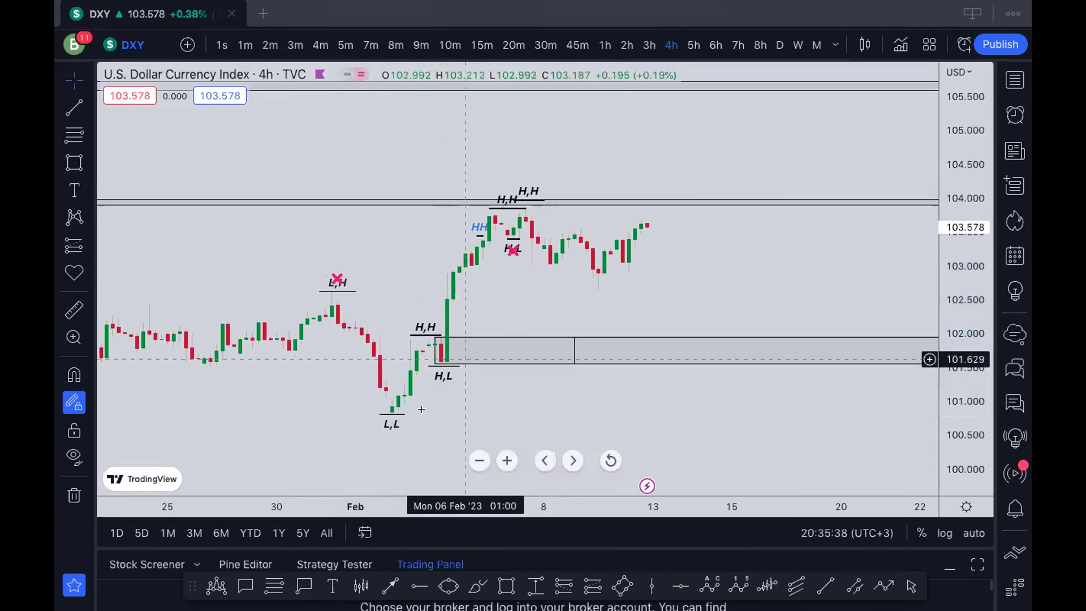
# Draw zigzag legs from the L,L low to the H,H high, Feb 9 low, and about 104.494.
pyautogui.click(824, 587)
pyautogui.click(397, 411)
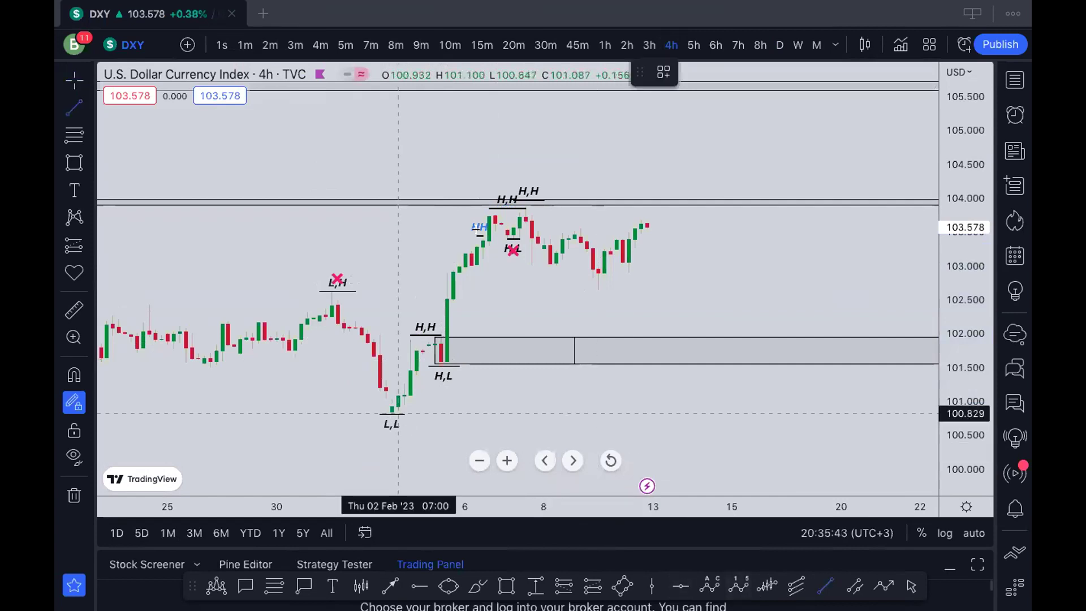
pyautogui.click(501, 212)
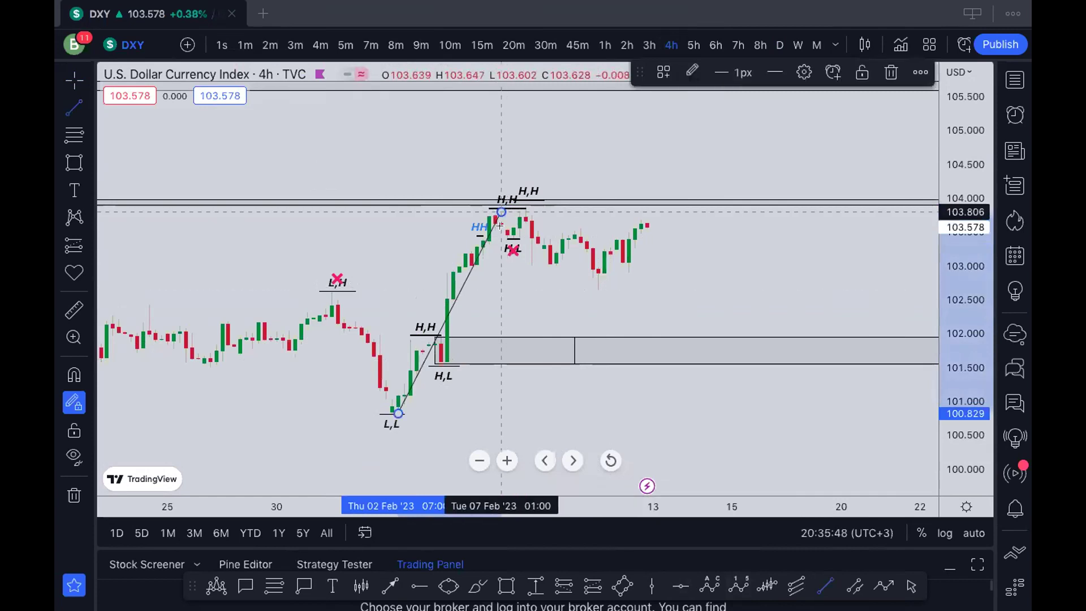
pyautogui.click(501, 212)
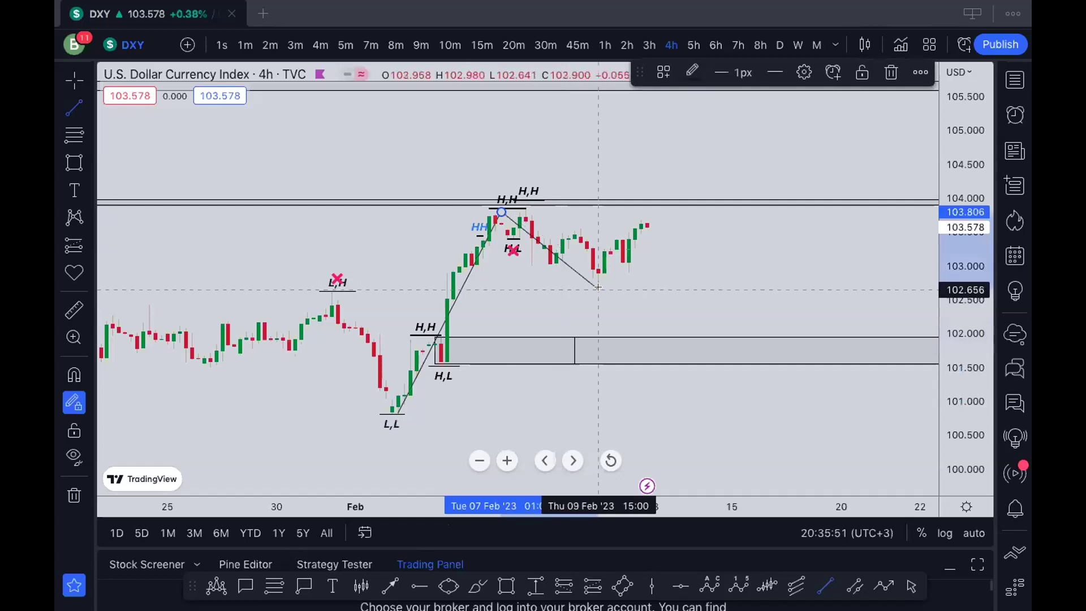
pyautogui.click(598, 287)
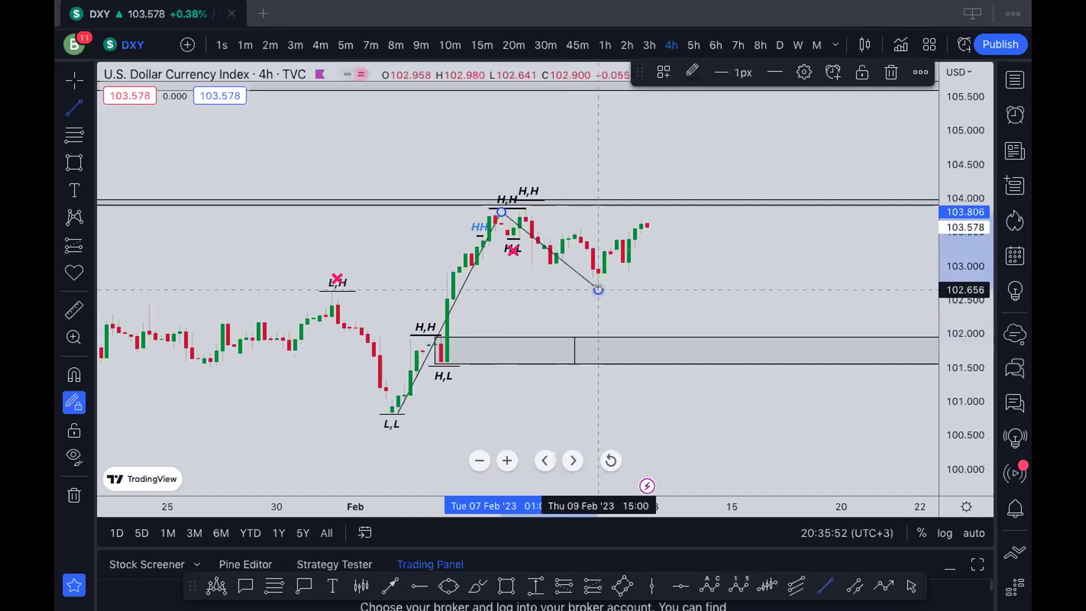
pyautogui.click(640, 165)
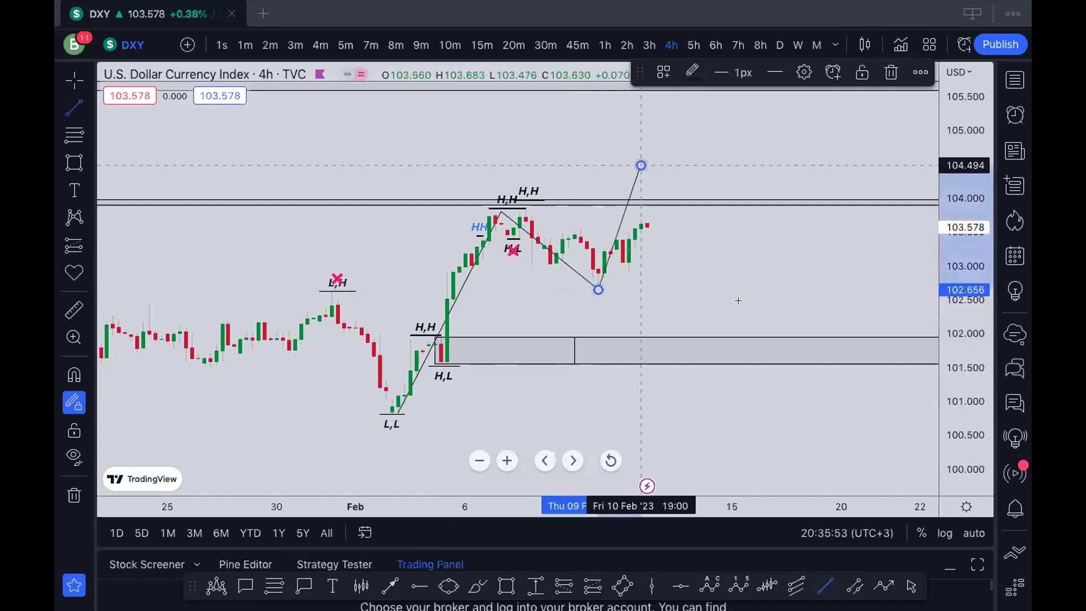
pyautogui.hscroll(-2, 490, 289)
pyautogui.hscroll(-3, 432, 153)
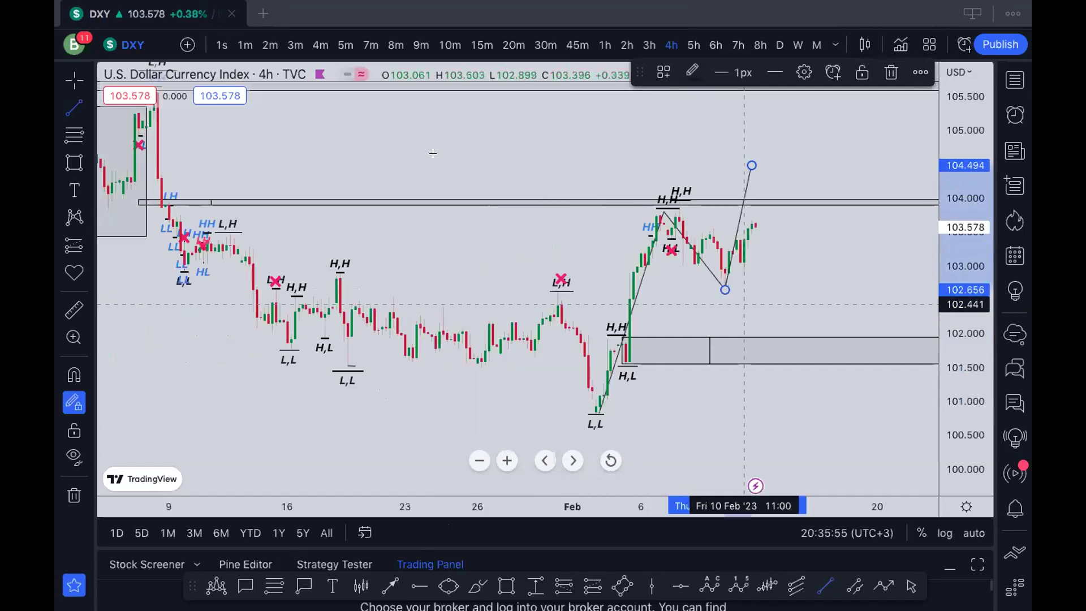
pyautogui.hscroll(-3, 433, 154)
# Raise the top zone to 105.270–105.576 and remove the zigzag projection.
pyautogui.click(430, 164)
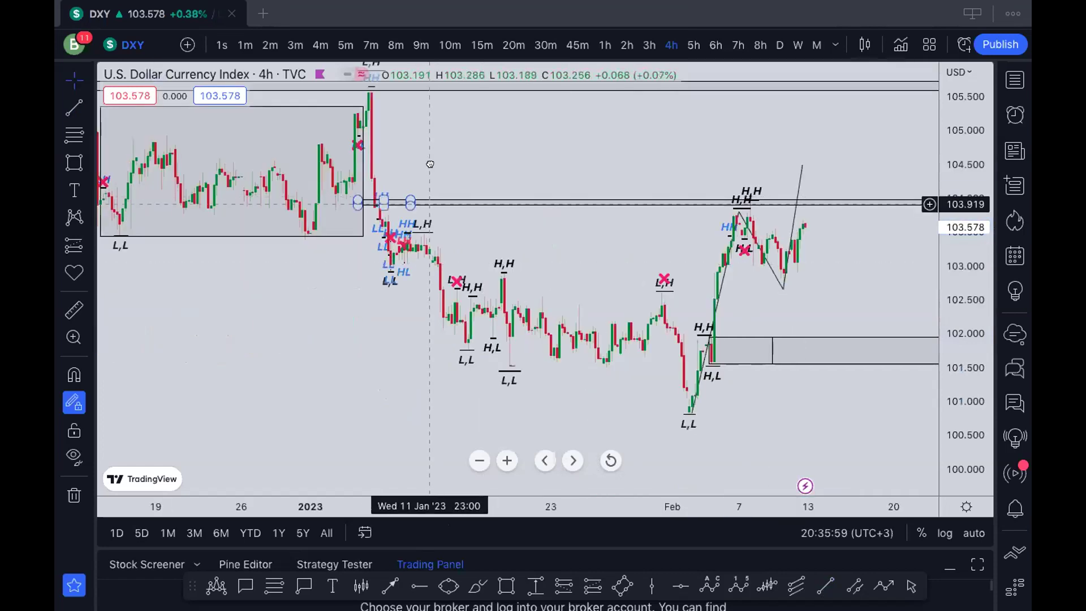
pyautogui.moveTo(429, 164); pyautogui.dragTo(434, 102)
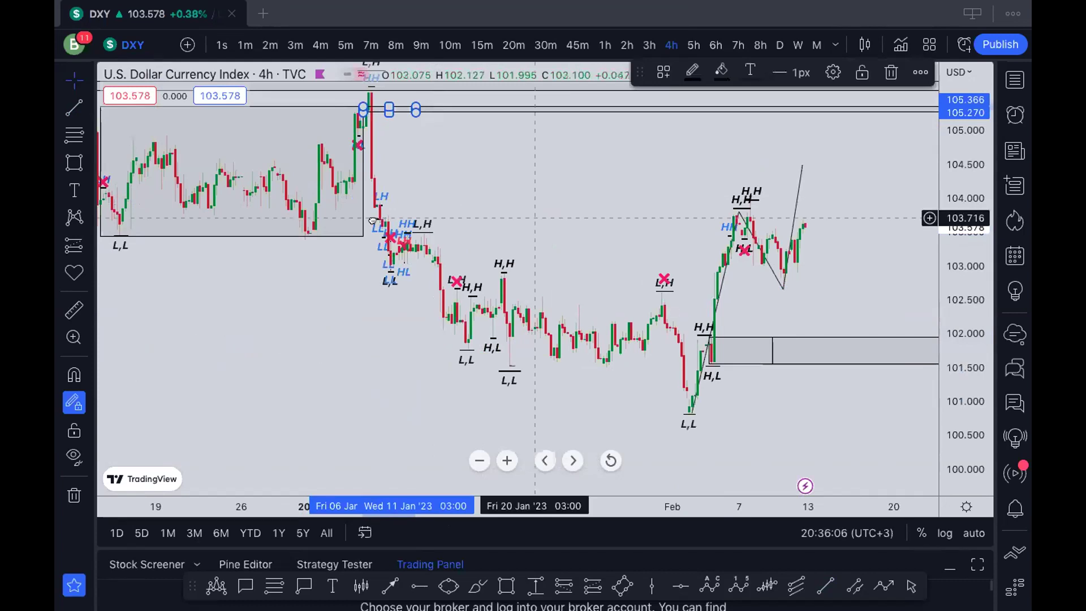
pyautogui.moveTo(372, 221)
pyautogui.mouseDown()
pyautogui.moveTo(249, 117)
pyautogui.moveTo(247, 99)
pyautogui.mouseUp()
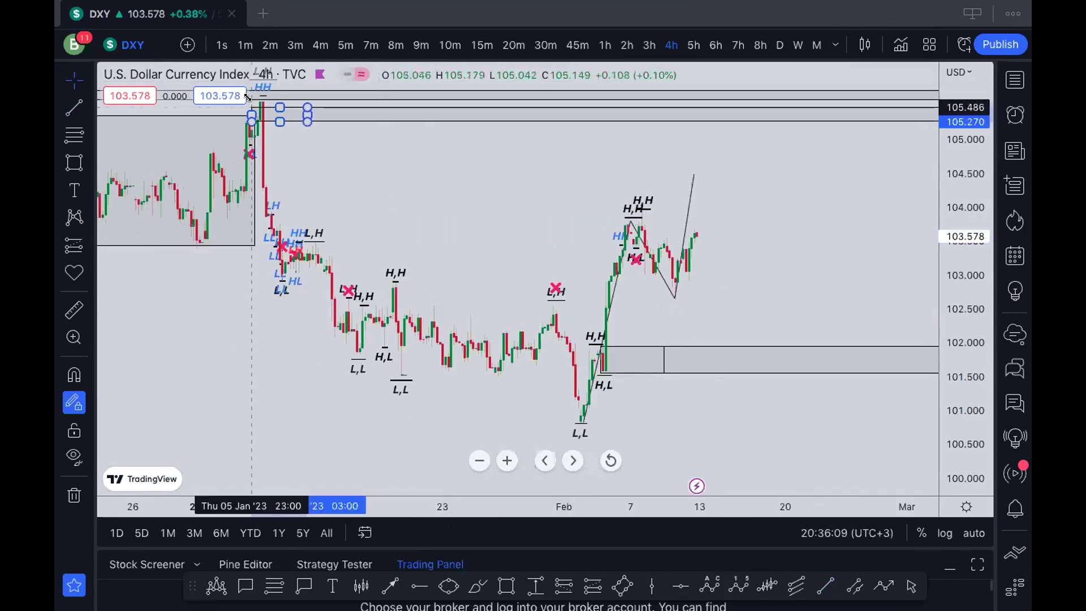
pyautogui.doubleClick(694, 175)
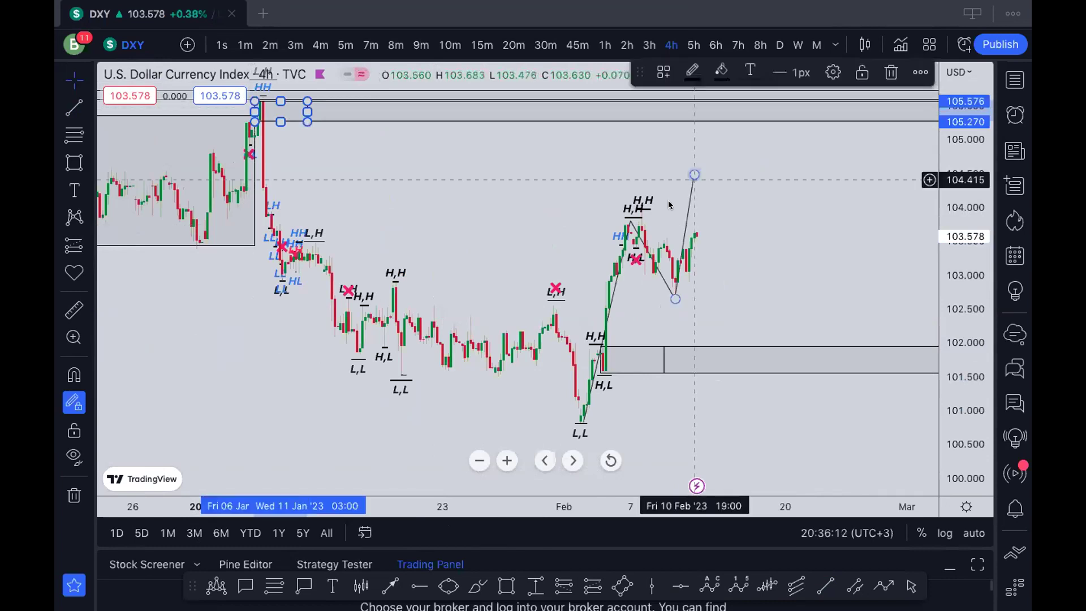
pyautogui.hotkey('ctrl', 'z')
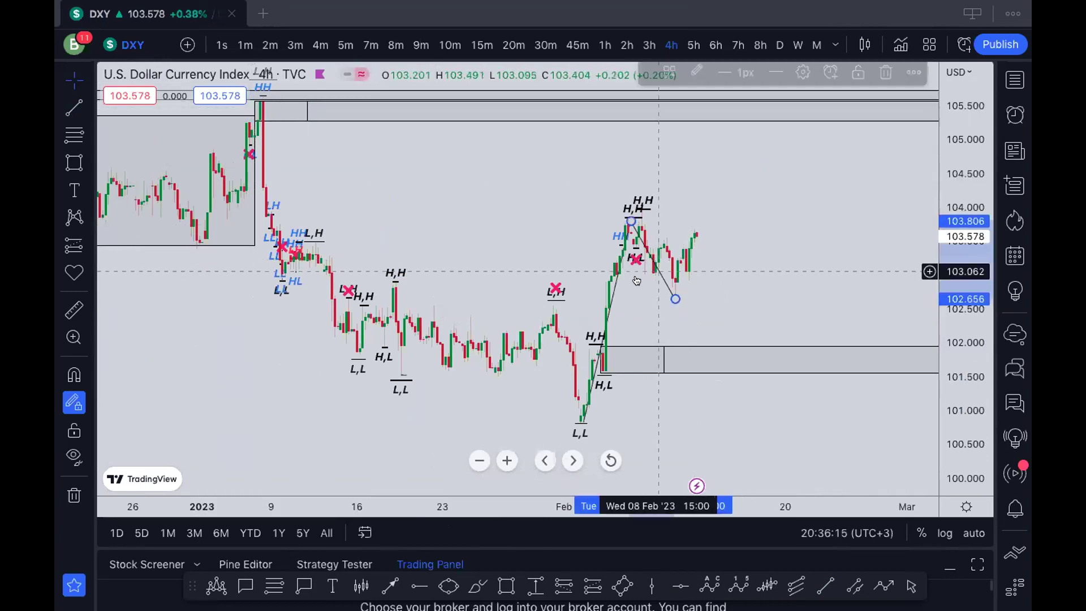
pyautogui.press('Escape')
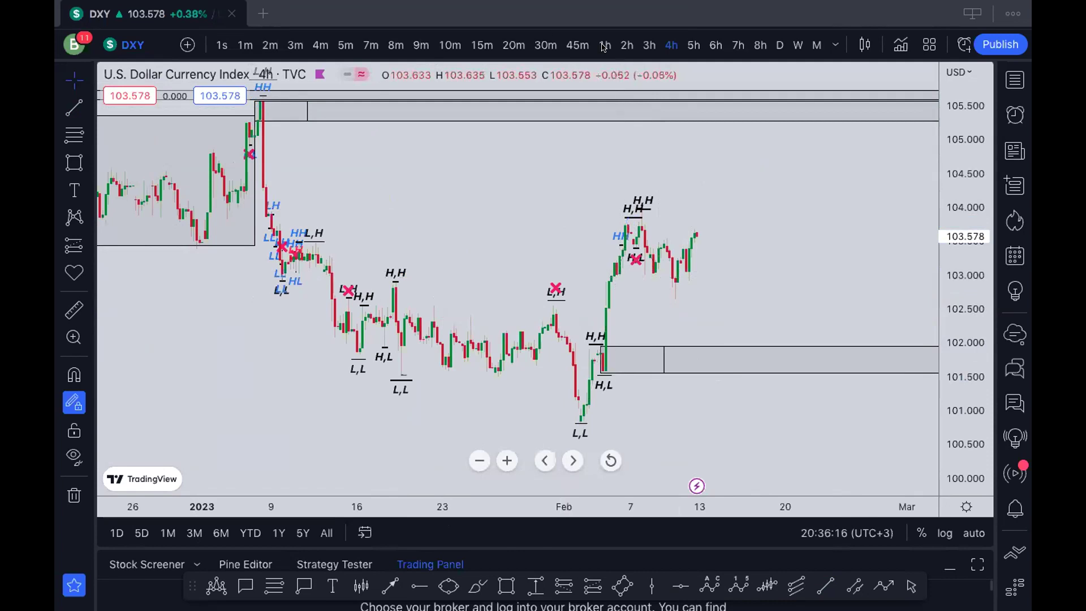
# Switch DXY to 1-hour candles and draw a trend line from the L,L low near 103.975.
pyautogui.click(626, 45)
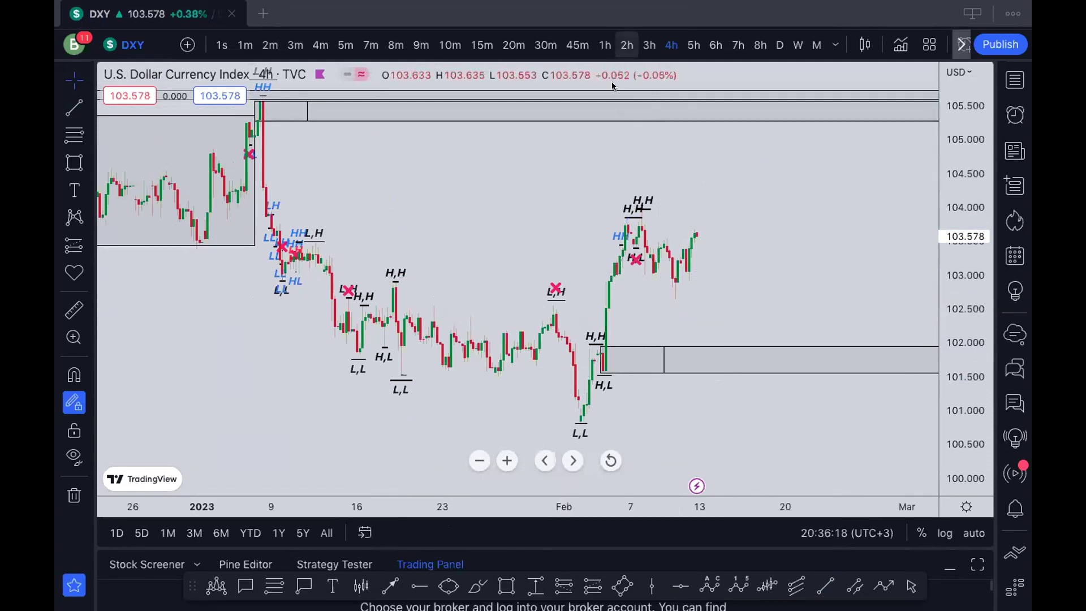
pyautogui.click(604, 45)
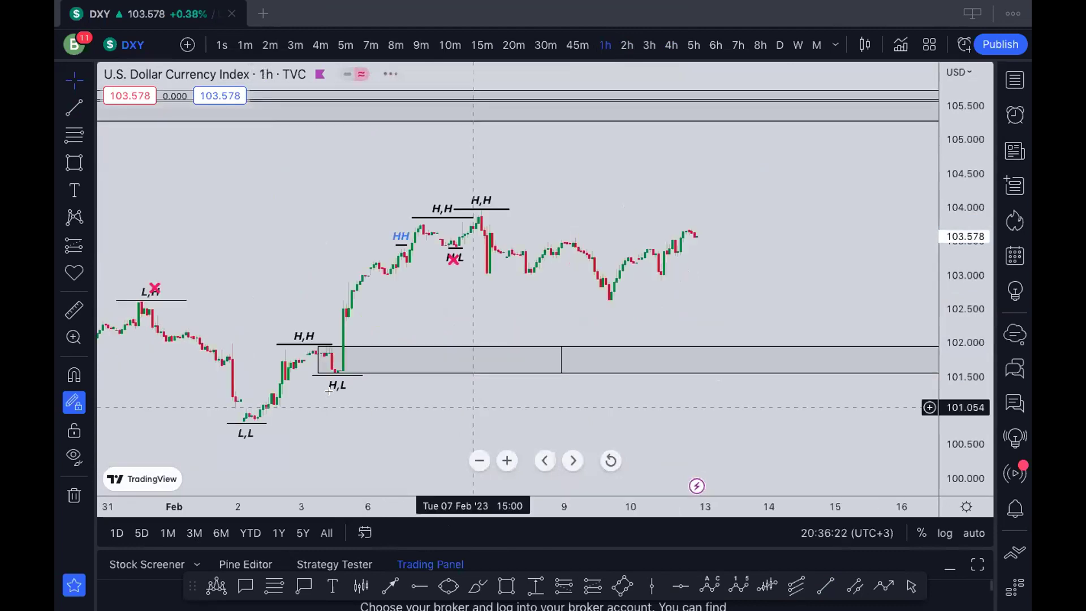
pyautogui.scroll(-2, 328, 390)
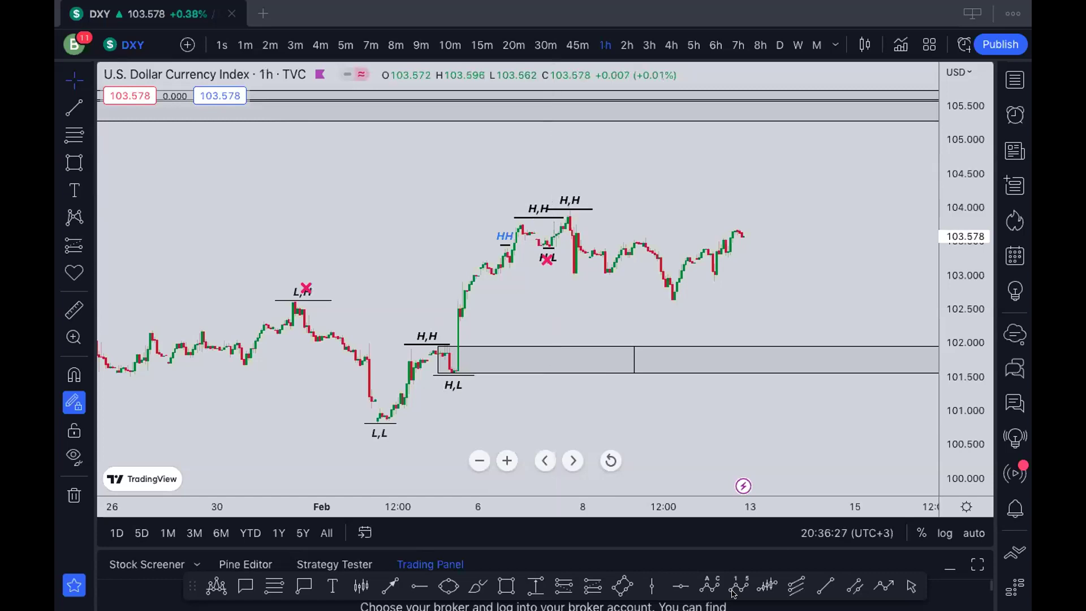
pyautogui.hotkey('alt', 't')
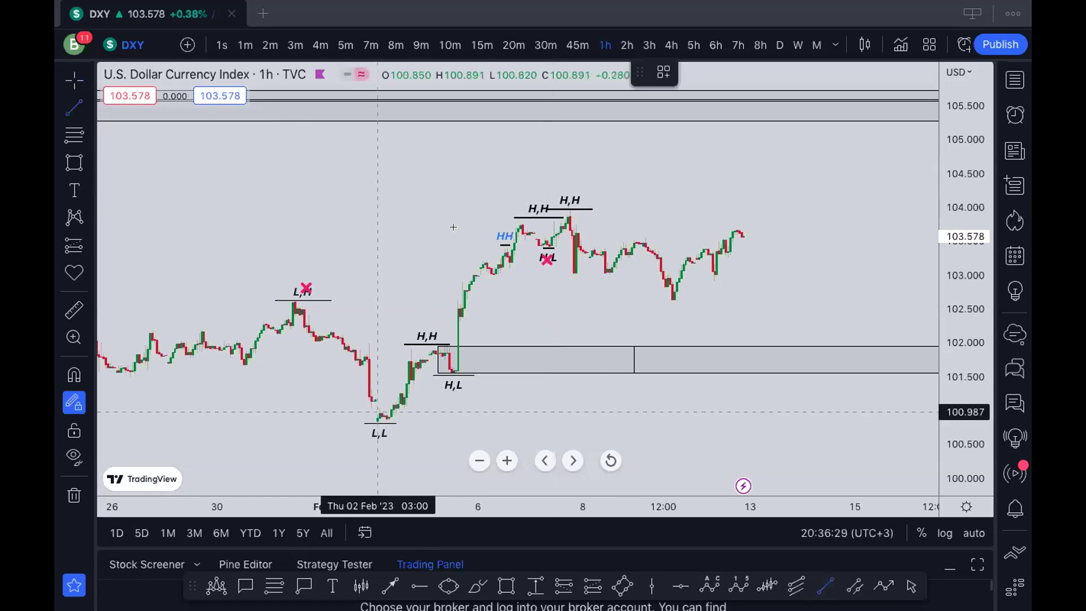
pyautogui.click(378, 412)
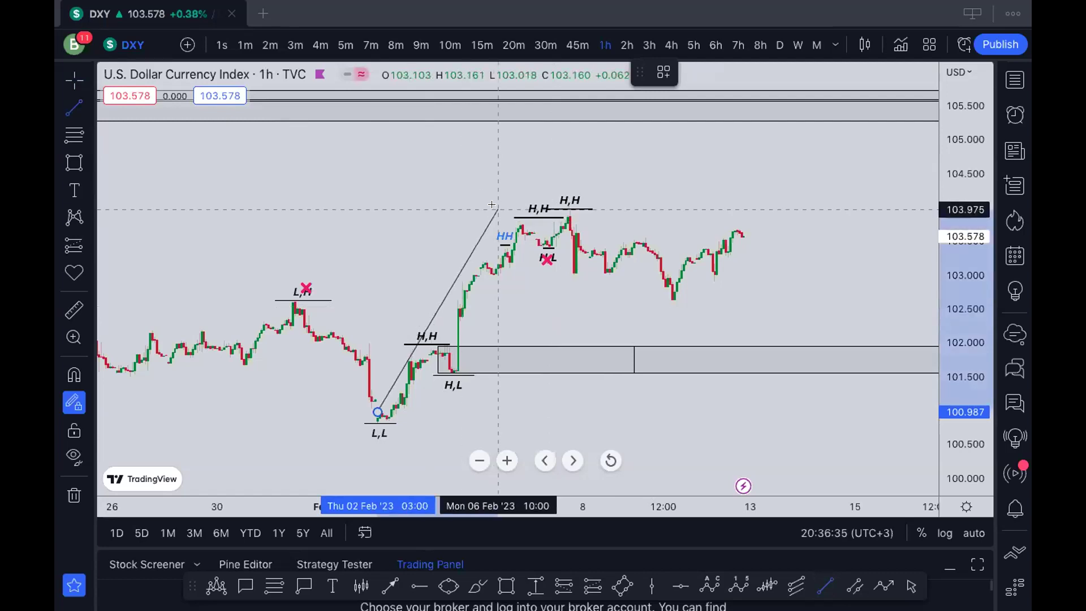
pyautogui.click(497, 209)
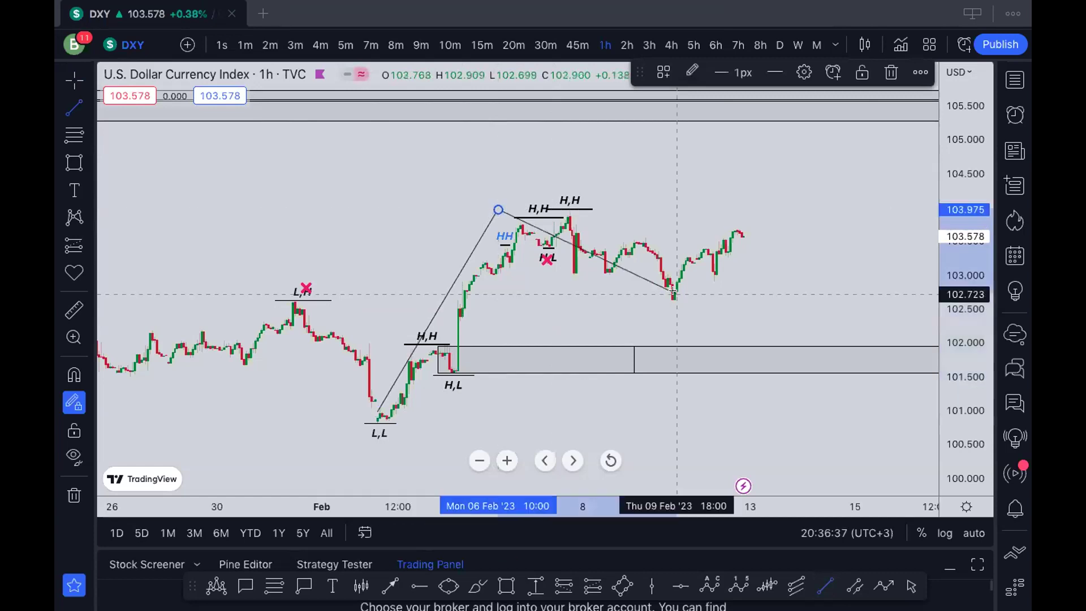
pyautogui.click(676, 297)
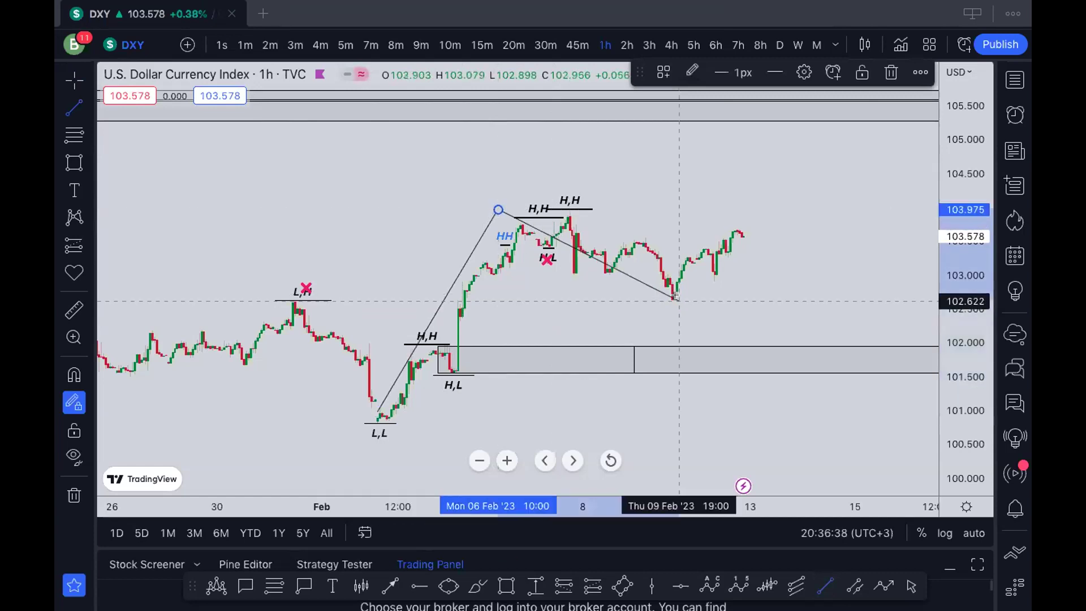
# Sketch a projected price path through the pullback low and bounce high, then undo it.
pyautogui.click(568, 217)
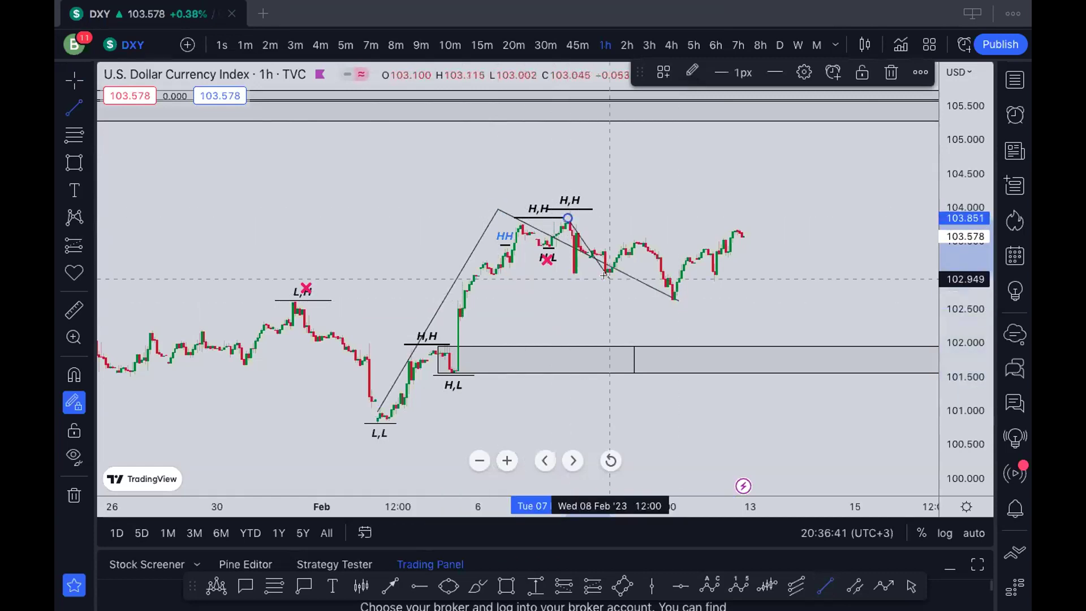
pyautogui.click(604, 276)
pyautogui.click(609, 279)
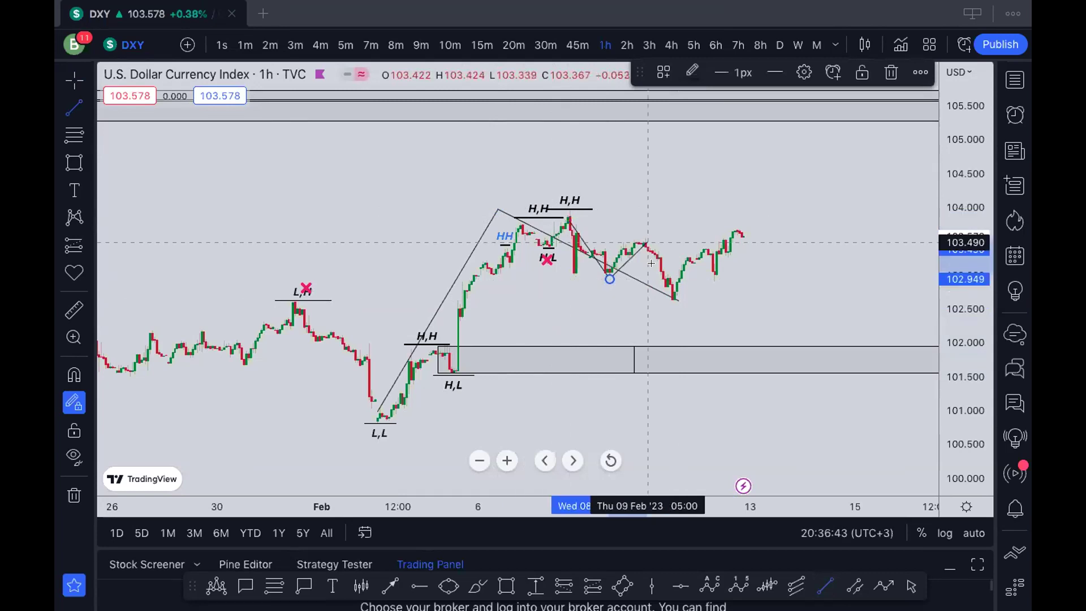
pyautogui.click(652, 269)
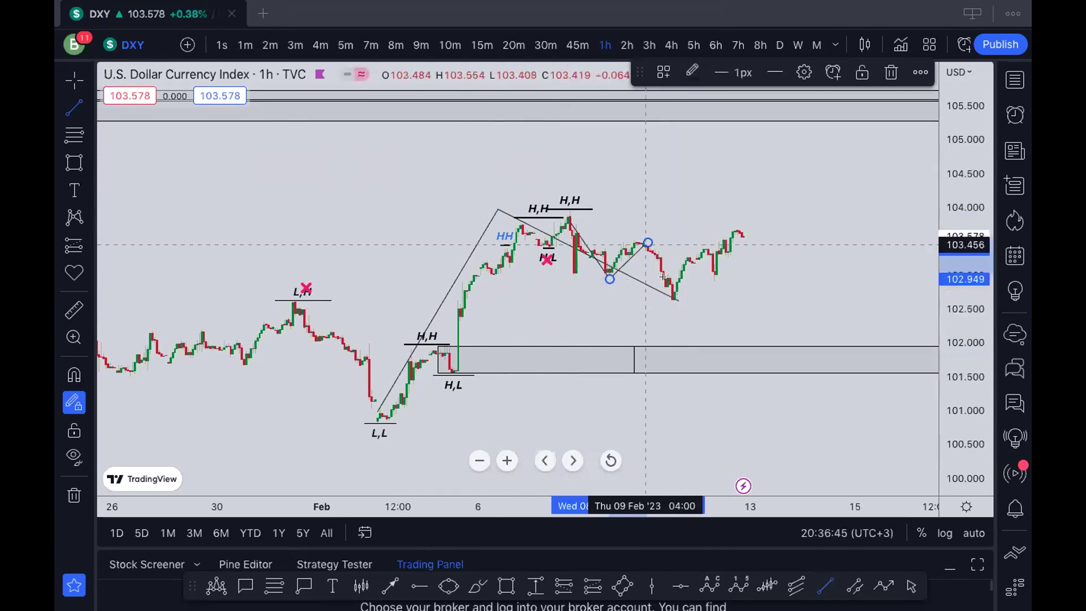
pyautogui.click(673, 296)
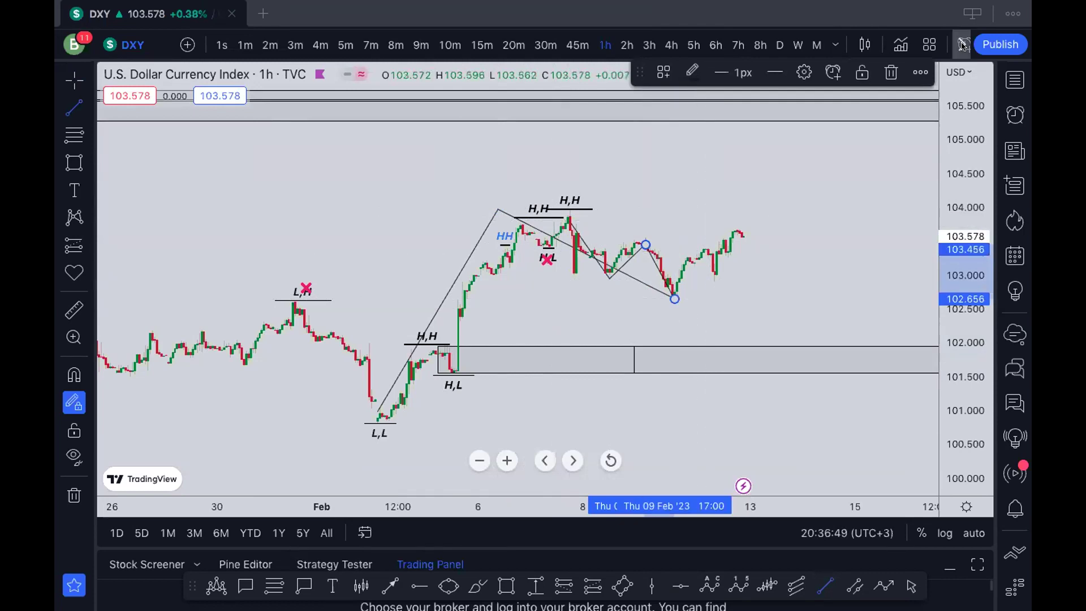
pyautogui.scroll(-5, 871, 54)
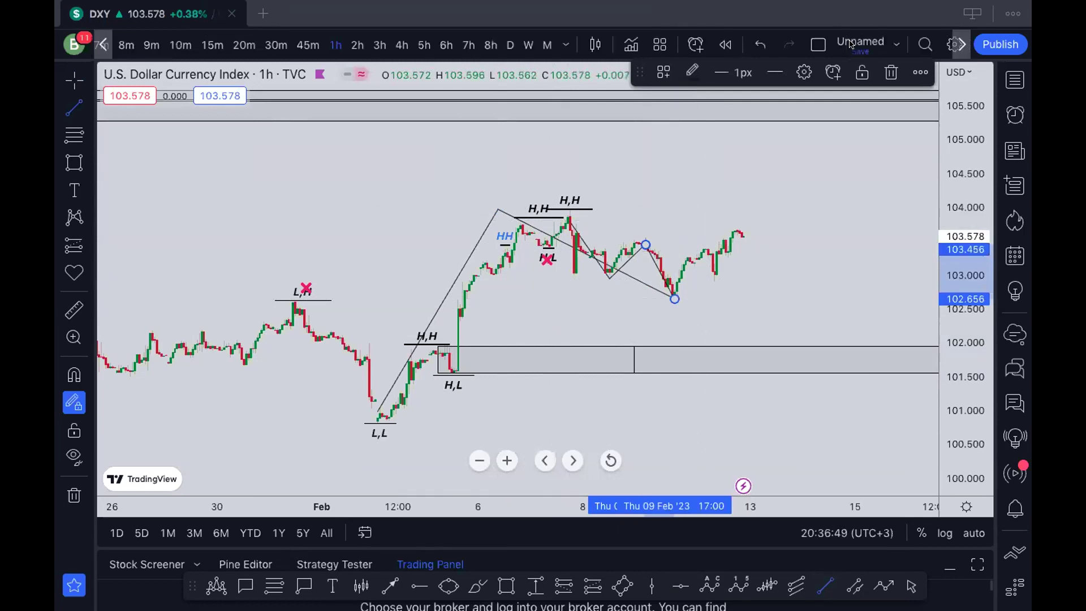
pyautogui.click(704, 45)
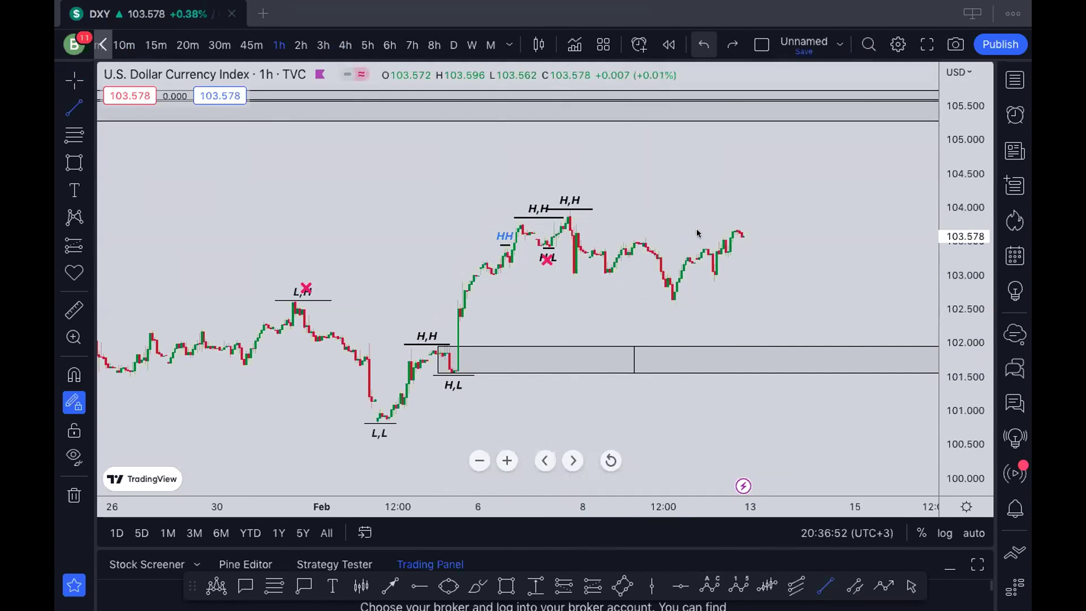
pyautogui.click(301, 45)
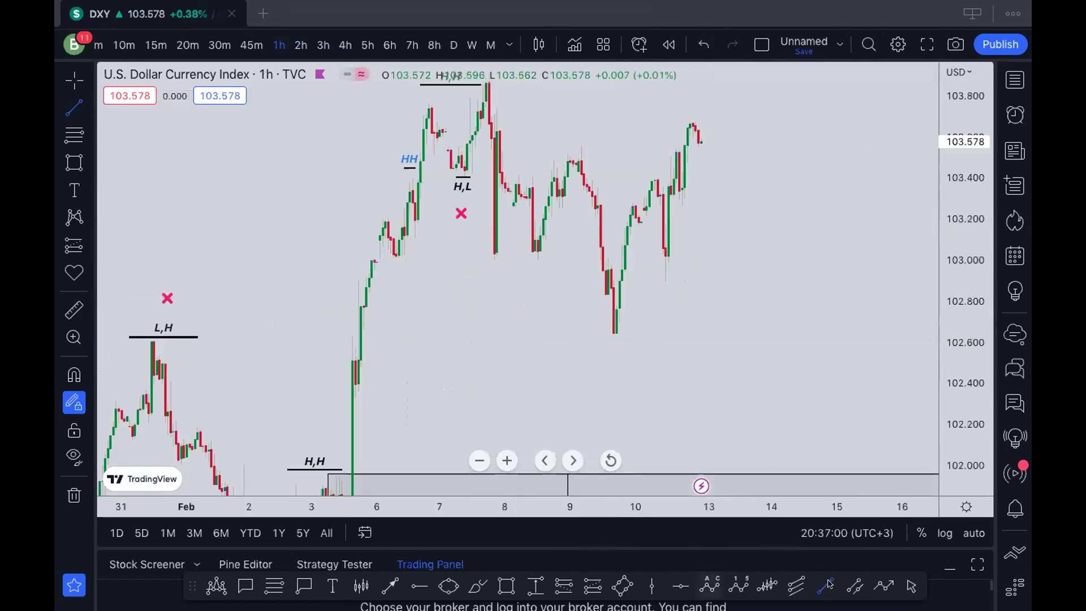
# Draw a short line across the 8 Feb swing high, undo extra path legs, and fit the price scale.
pyautogui.click(559, 149)
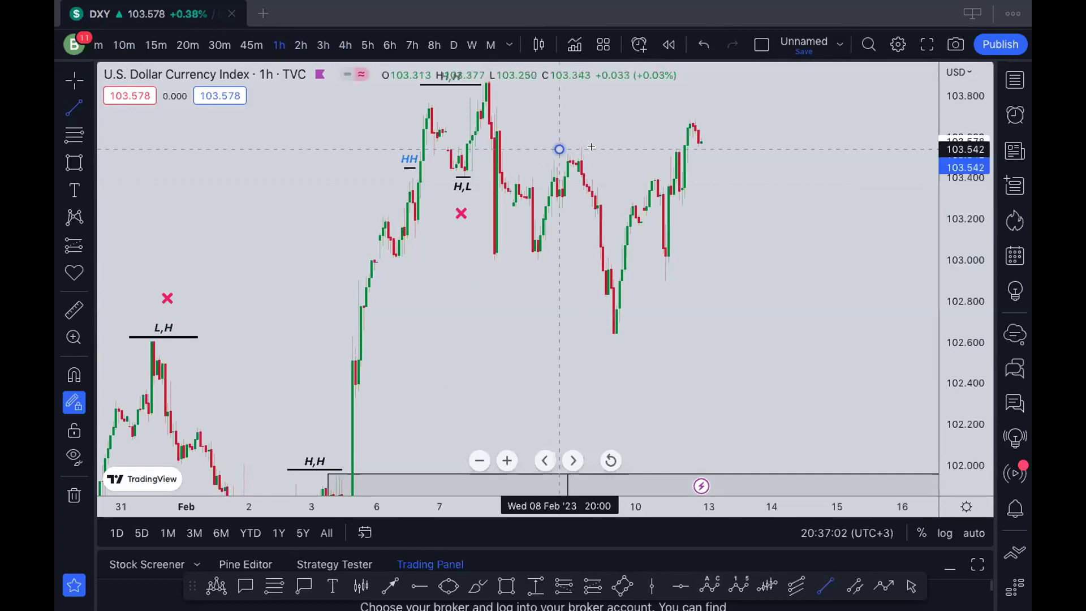
pyautogui.click(596, 151)
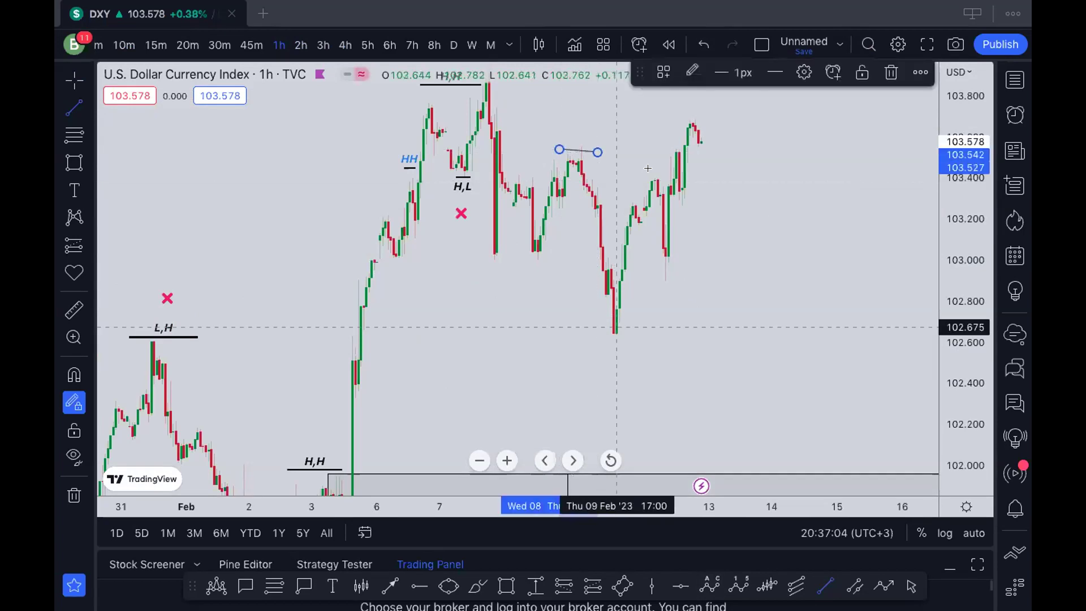
pyautogui.moveTo(616, 327)
pyautogui.mouseDown()
pyautogui.moveTo(652, 174)
pyautogui.moveTo(669, 272)
pyautogui.moveTo(692, 122)
pyautogui.mouseUp()
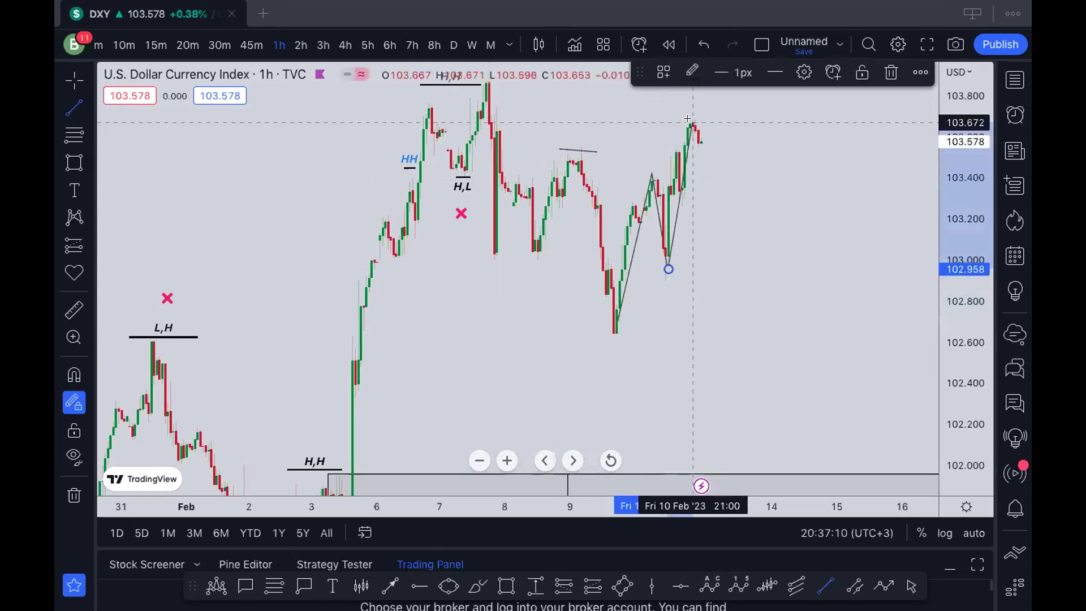
pyautogui.click(736, 244)
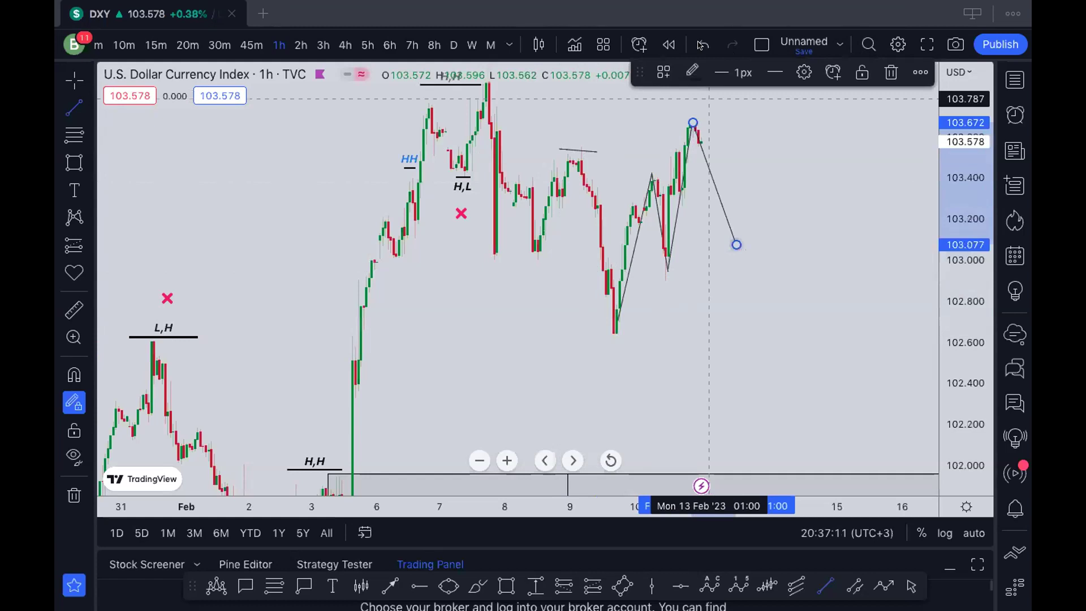
pyautogui.doubleClick(702, 45)
pyautogui.doubleClick(701, 45)
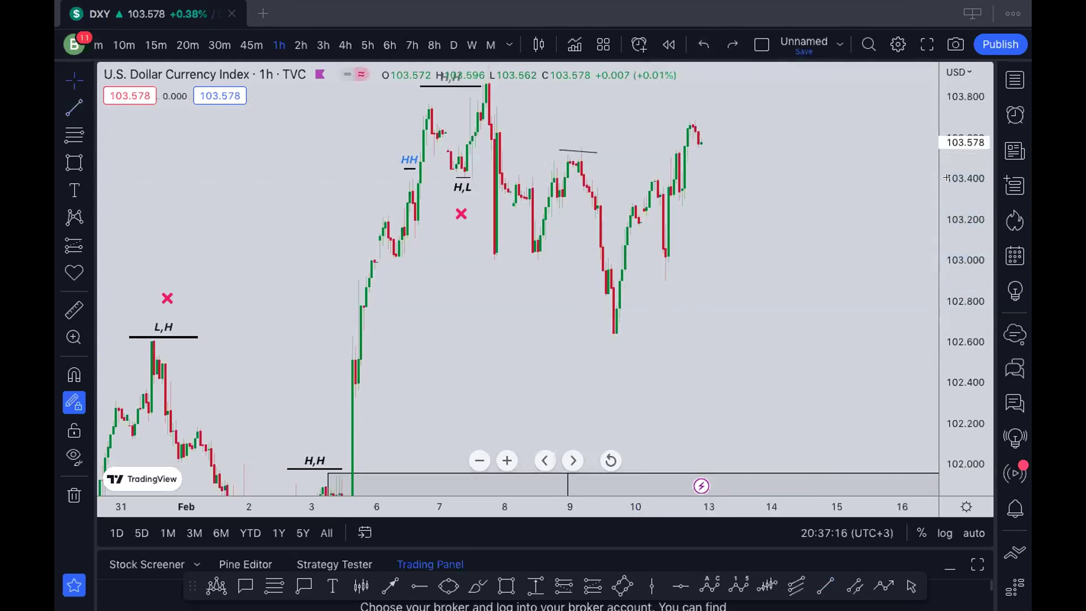
pyautogui.hotkey('alt', 'r')
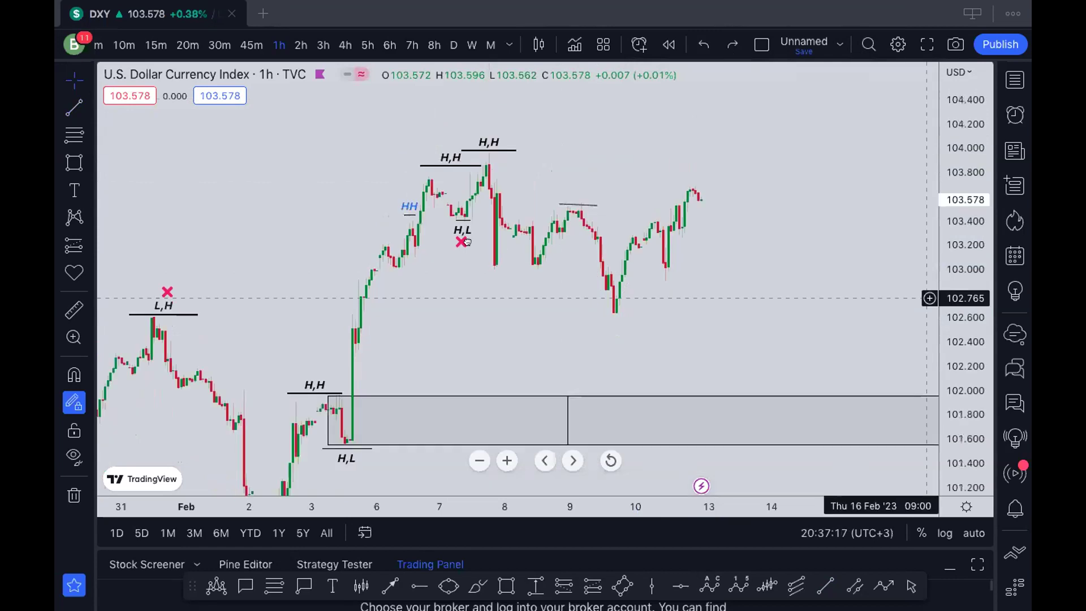
# Draw a DXY zone box from 102.891 to 103.082 at the 10 Feb base and apply the 'enter zone' template.
pyautogui.hscroll(5, 467, 242)
pyautogui.hscroll(1, 496, 247)
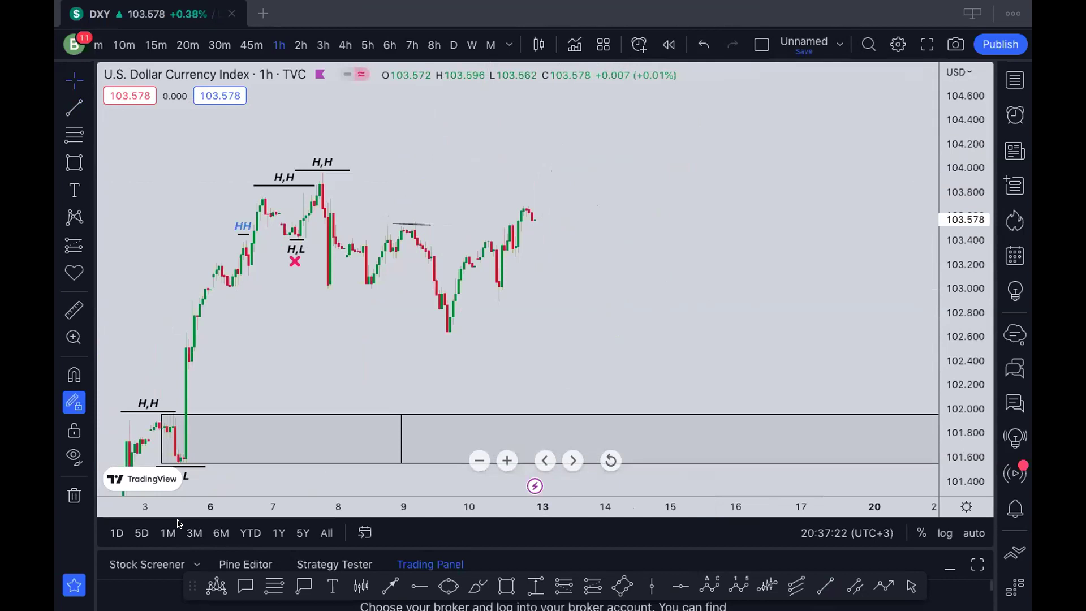
pyautogui.click(500, 584)
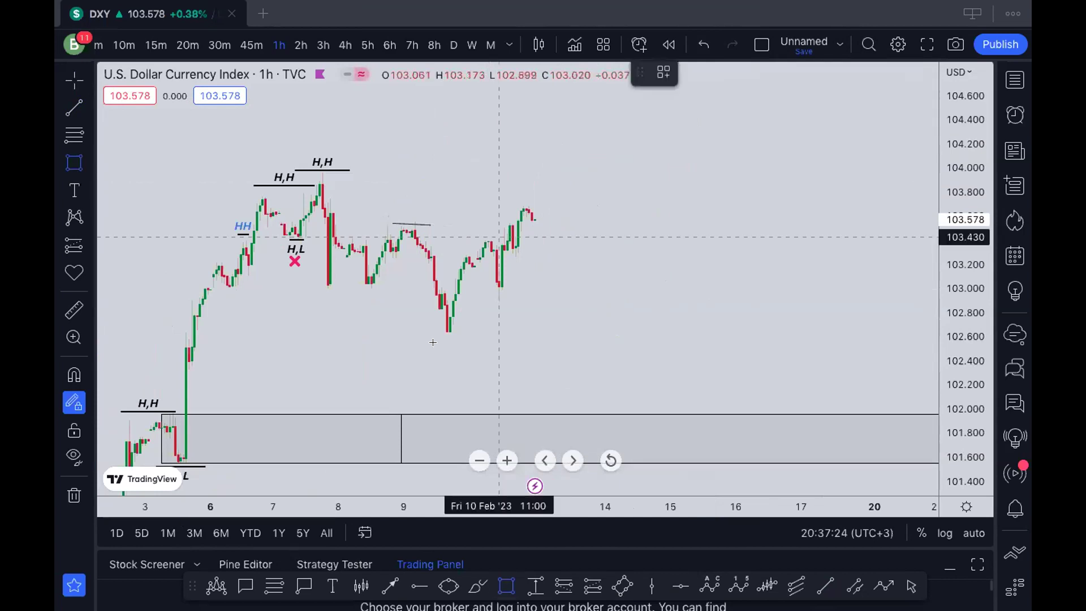
pyautogui.click(497, 280)
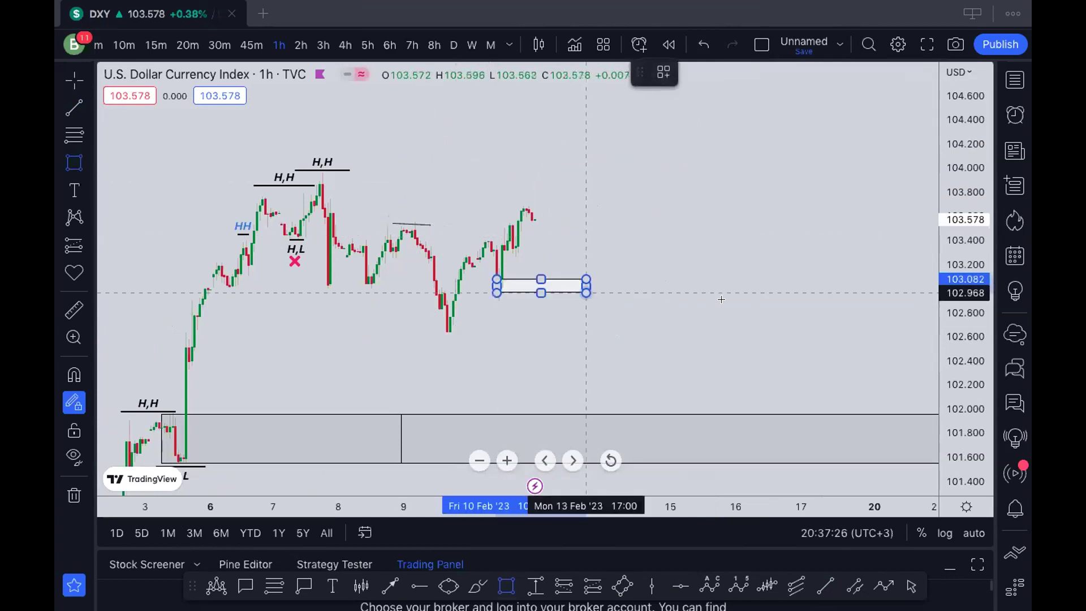
pyautogui.click(725, 301)
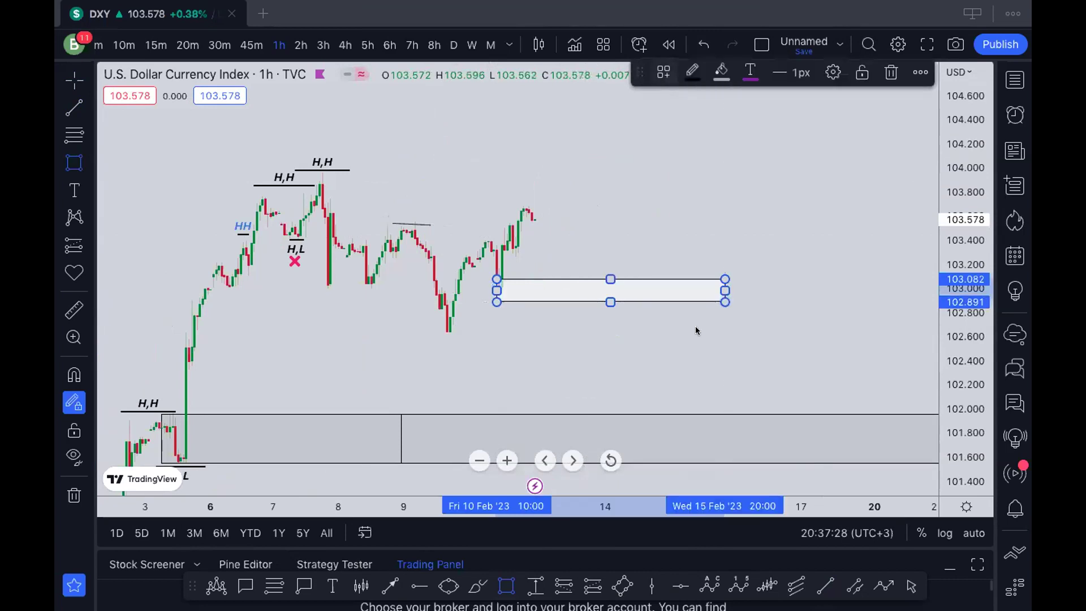
pyautogui.click(664, 71)
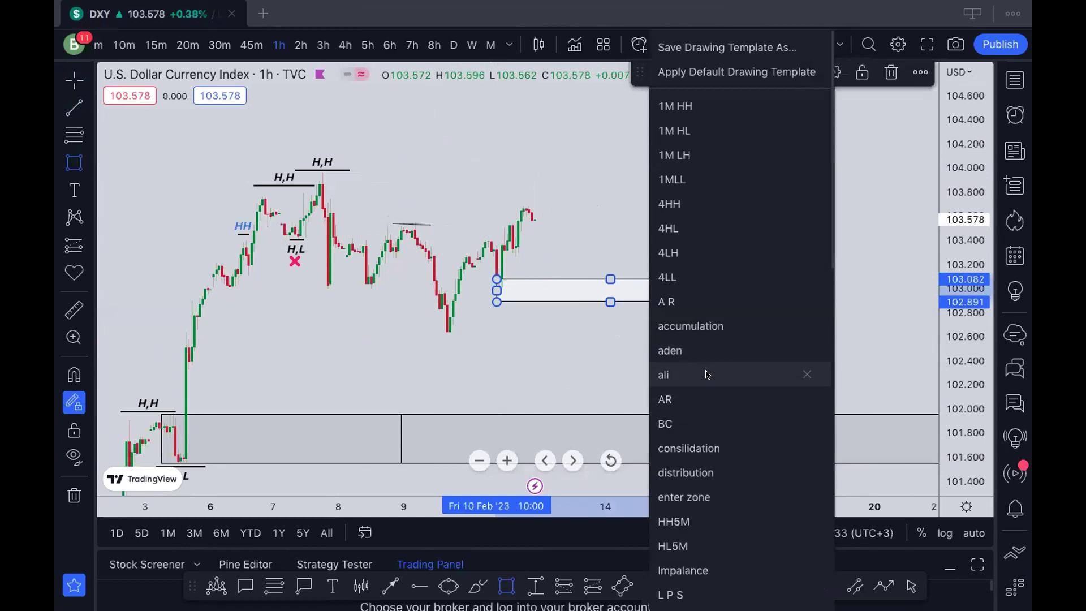
pyautogui.scroll(-3, 707, 378)
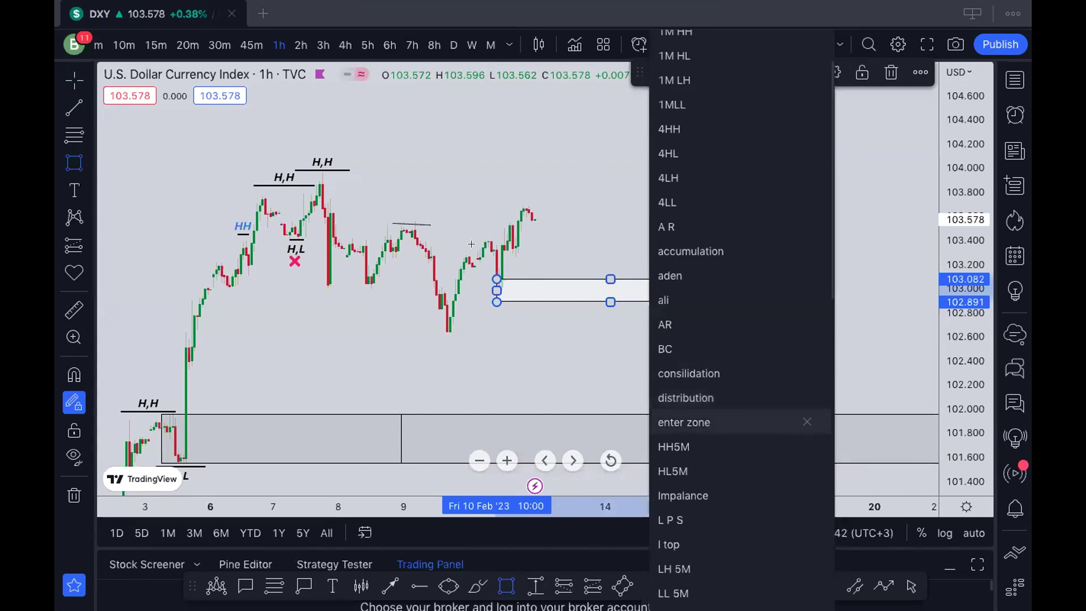
pyautogui.click(684, 422)
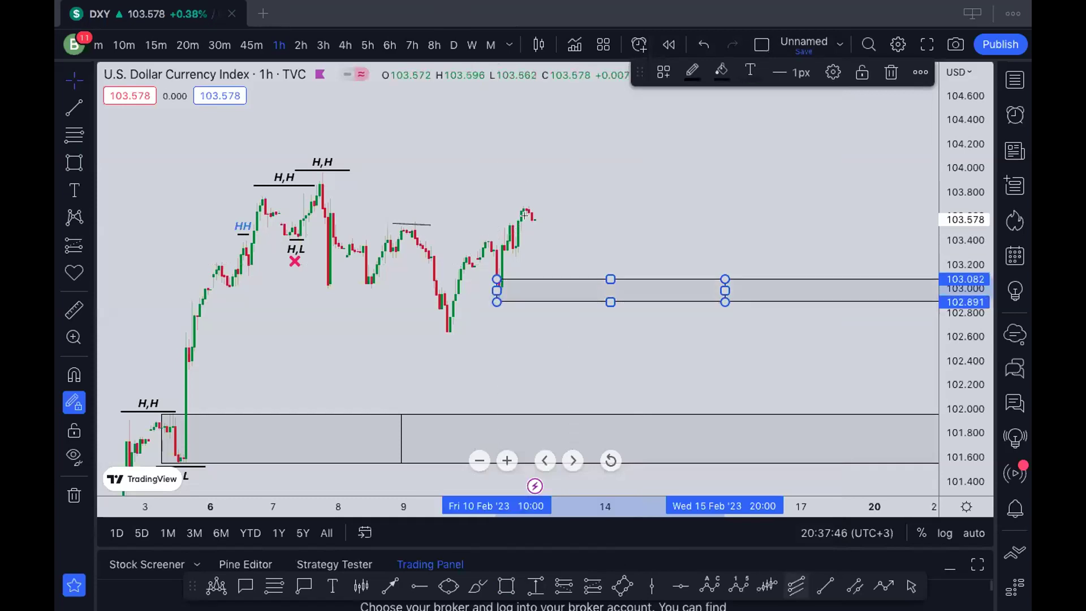
# Draw a projection line from the latest DXY high down into the lower zone and view 15-minute candles.
pyautogui.hotkey('alt', 't')
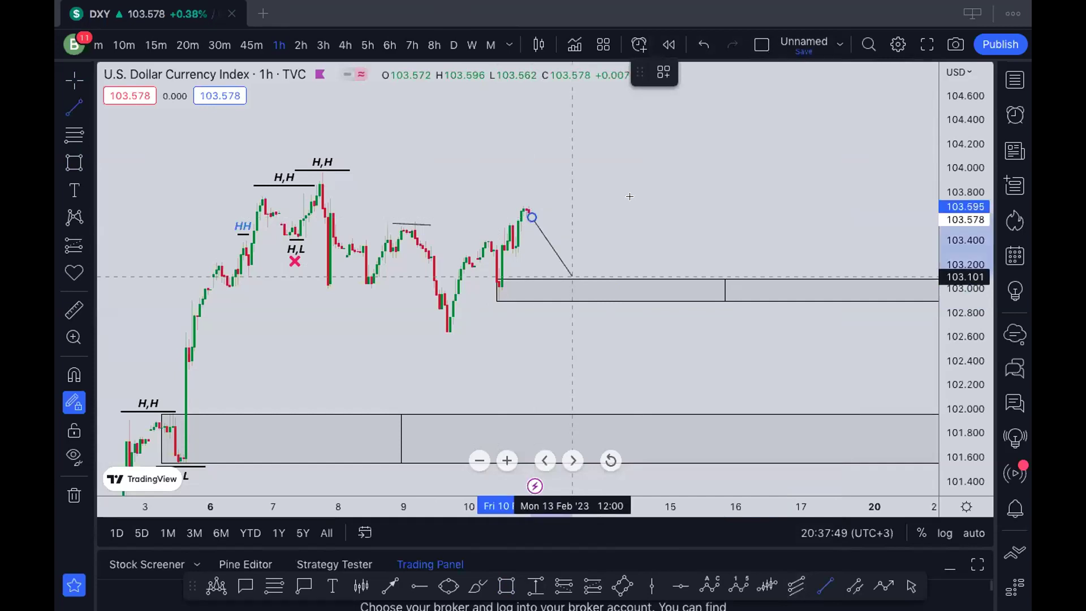
pyautogui.click(572, 276)
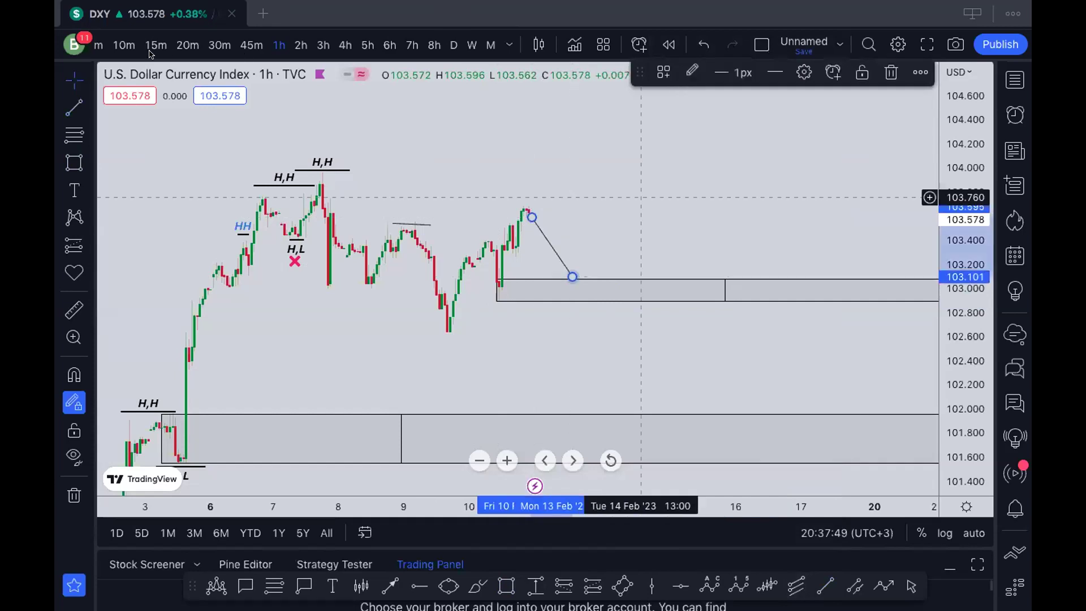
pyautogui.click(151, 53)
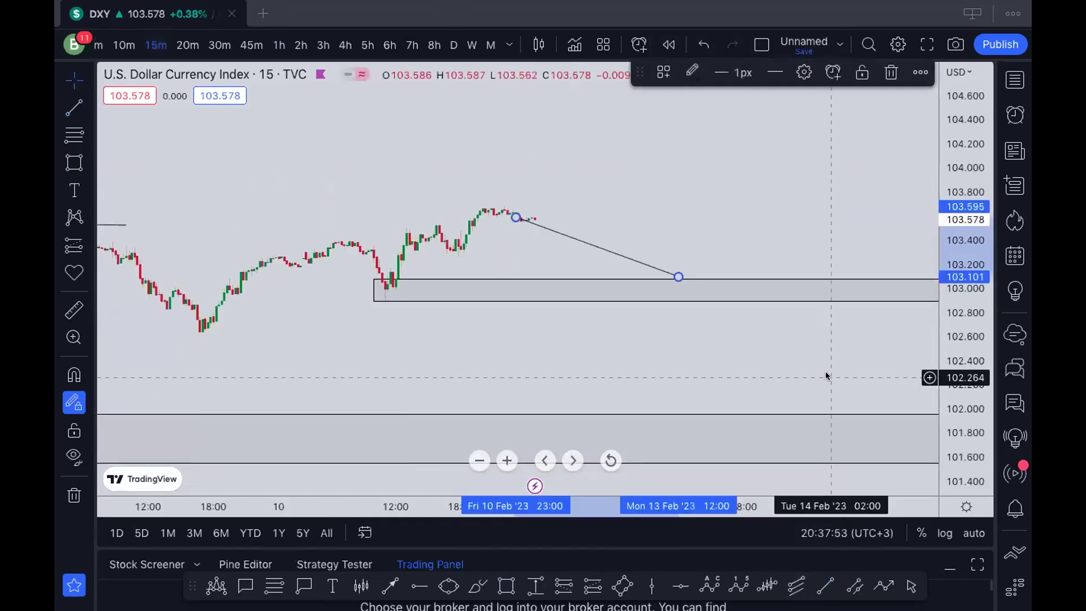
pyautogui.click(556, 183)
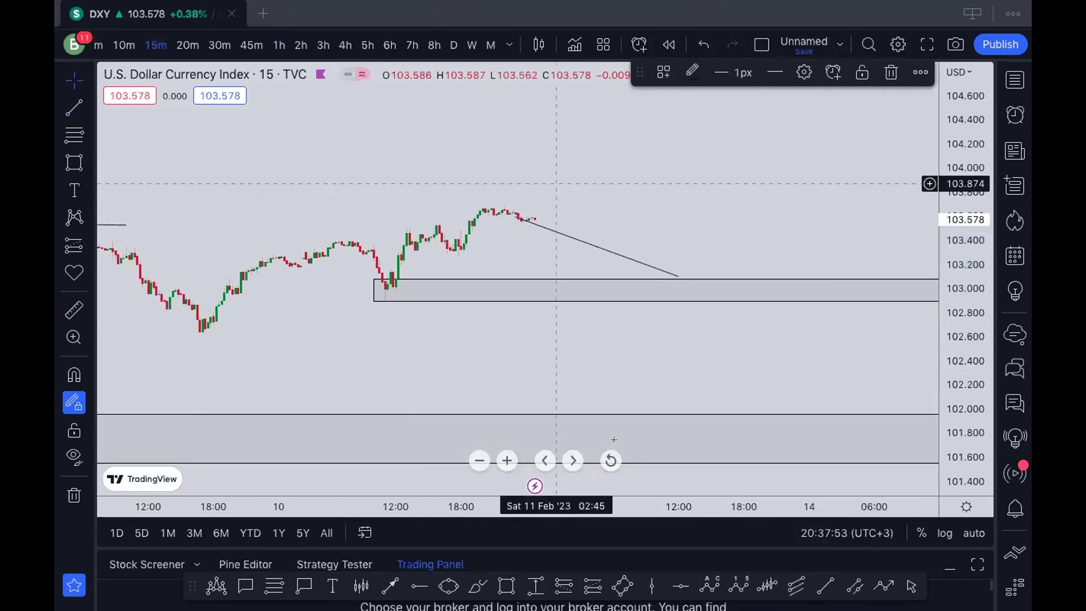
# Box an upper zone at 103.267–103.374 and lower the lower zone's top edge to 103.073.
pyautogui.click(610, 460)
pyautogui.click(506, 585)
pyautogui.moveTo(456, 179); pyautogui.dragTo(733, 197)
pyautogui.click(786, 214)
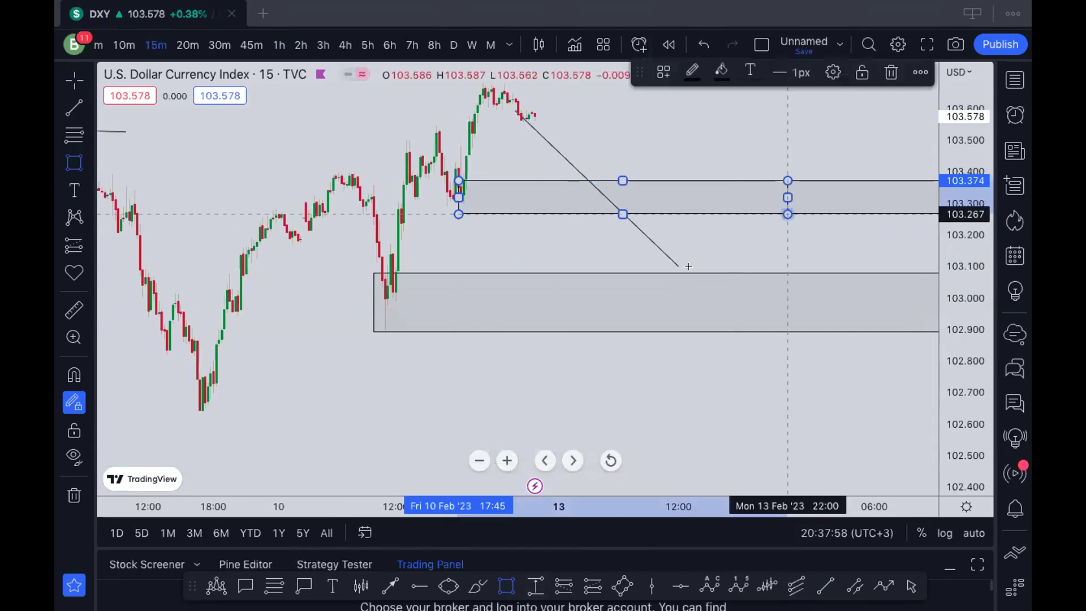
pyautogui.click(396, 302)
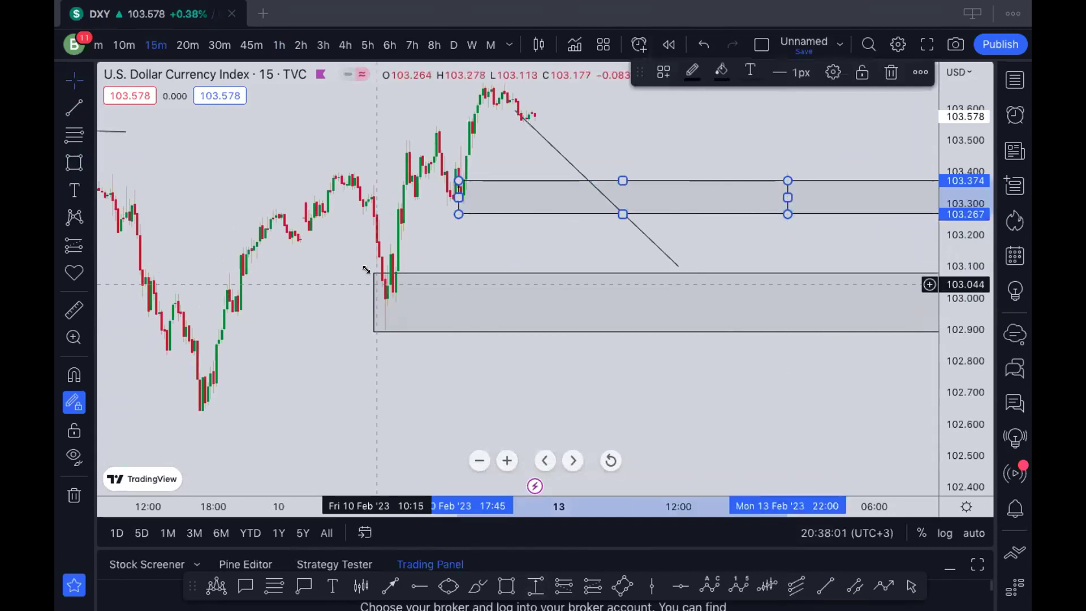
pyautogui.moveTo(373, 272); pyautogui.dragTo(373, 275)
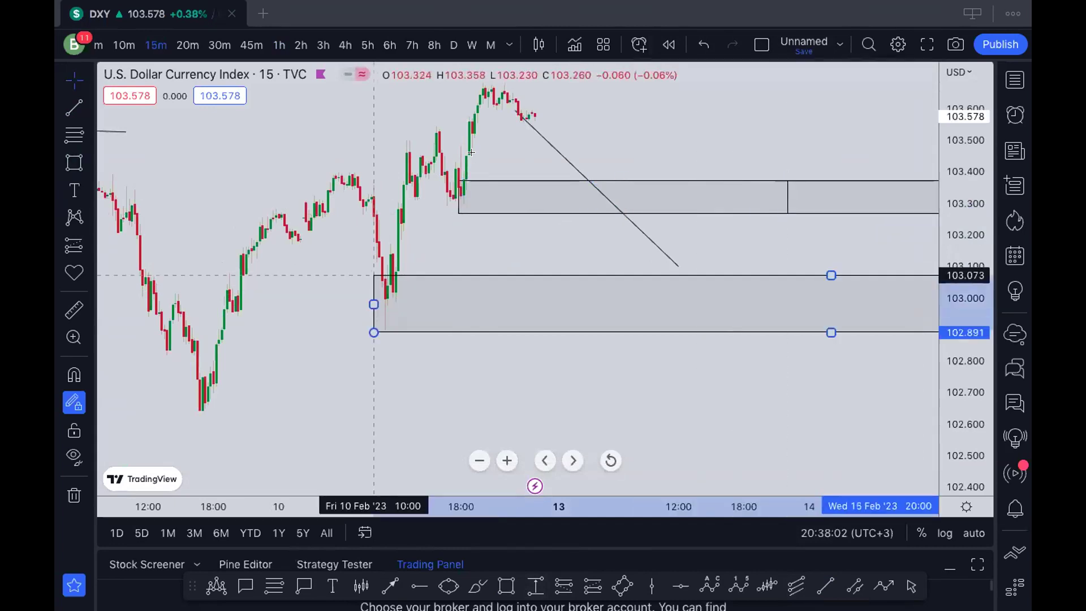
pyautogui.click(424, 245)
pyautogui.moveTo(420, 168); pyautogui.dragTo(421, 172)
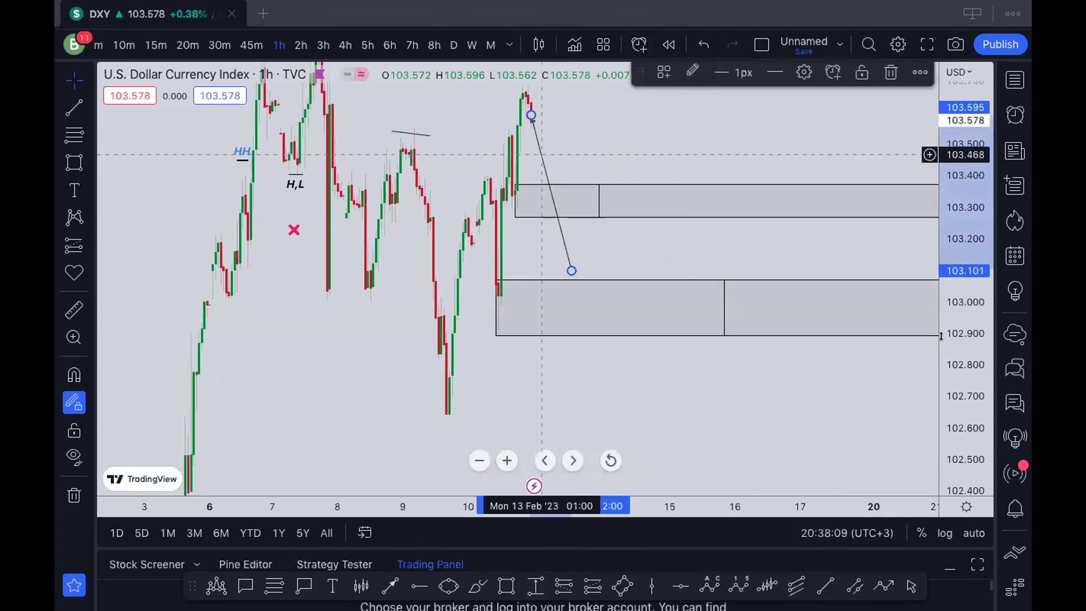
pyautogui.press('Delete')
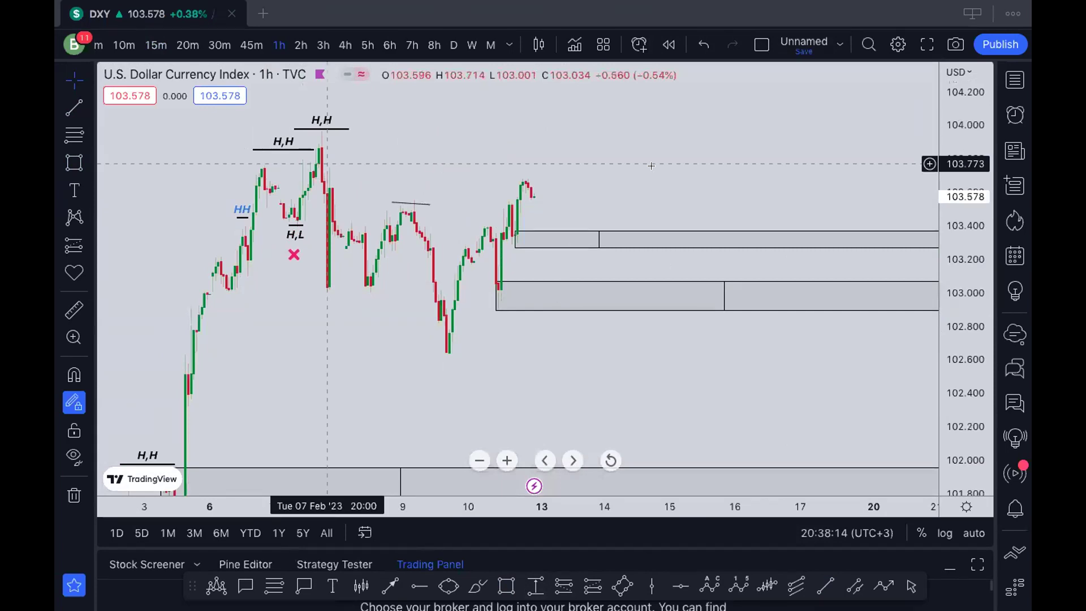
pyautogui.scroll(-2, 652, 165)
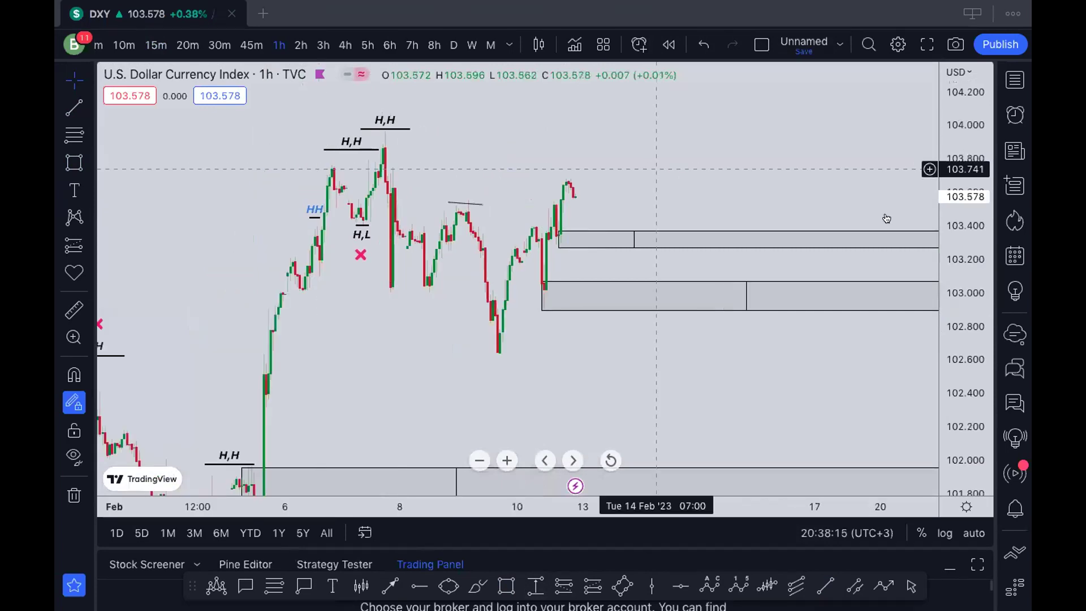
pyautogui.hscroll(-5, 884, 217)
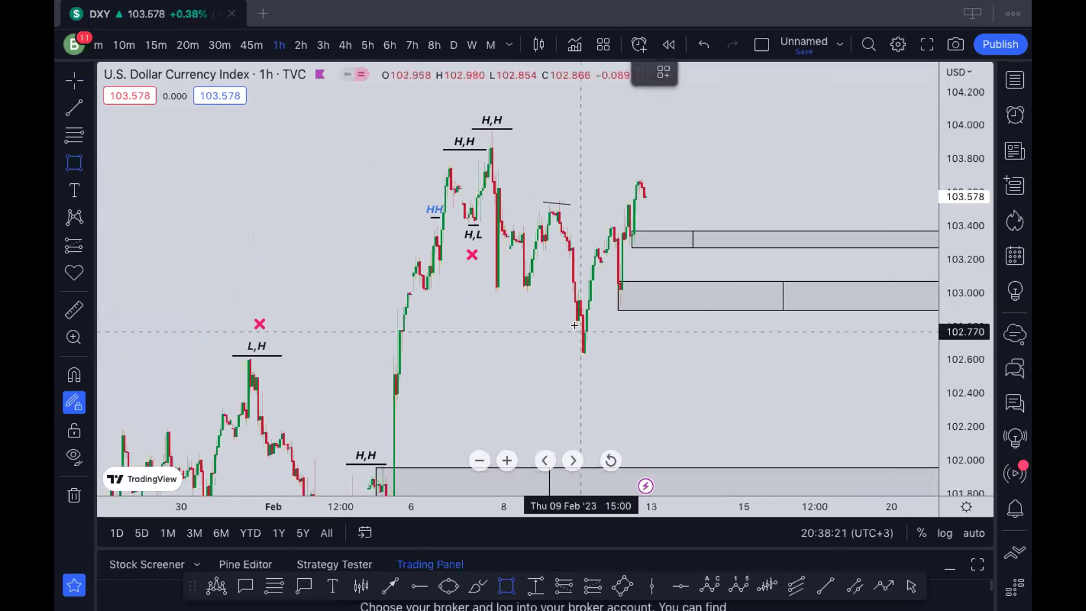
pyautogui.moveTo(577, 330)
pyautogui.mouseDown()
pyautogui.moveTo(842, 377)
pyautogui.moveTo(840, 353)
pyautogui.mouseUp()
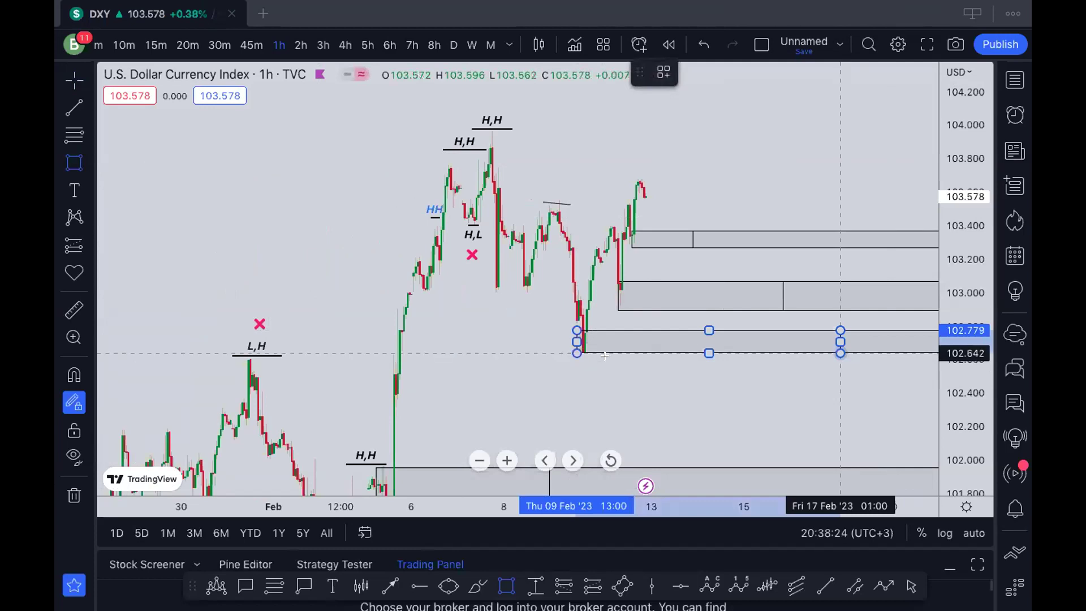
pyautogui.click(622, 585)
pyautogui.click(580, 348)
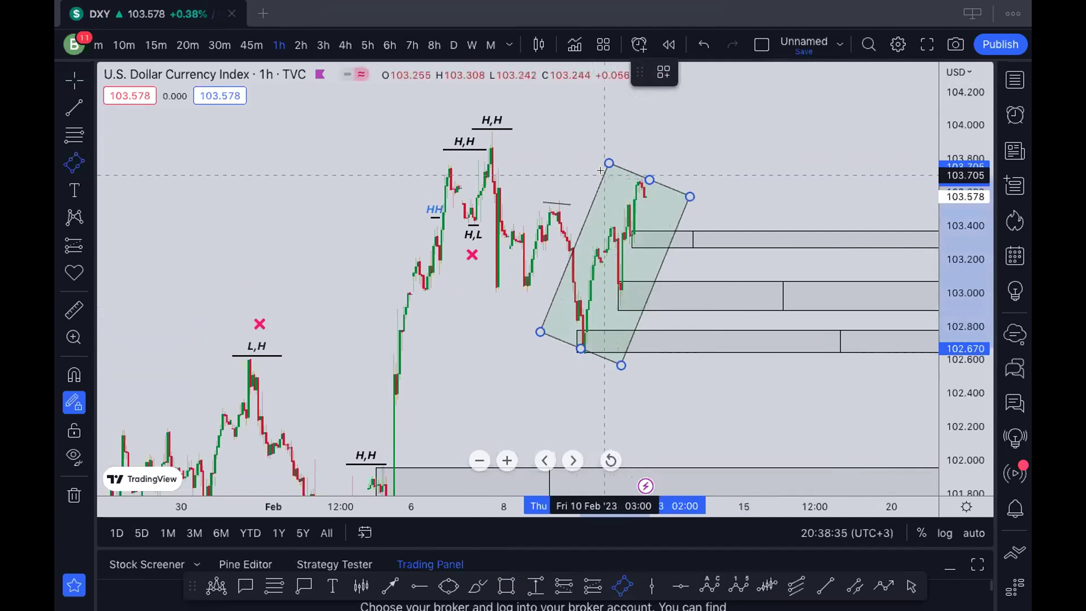
pyautogui.click(600, 170)
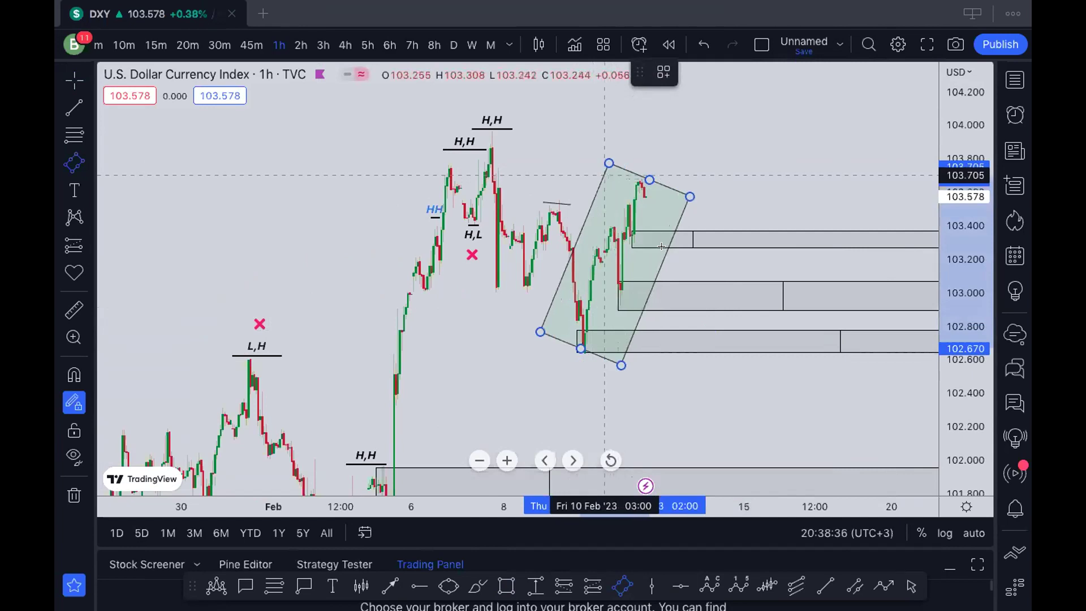
pyautogui.press('Delete')
pyautogui.click(664, 331)
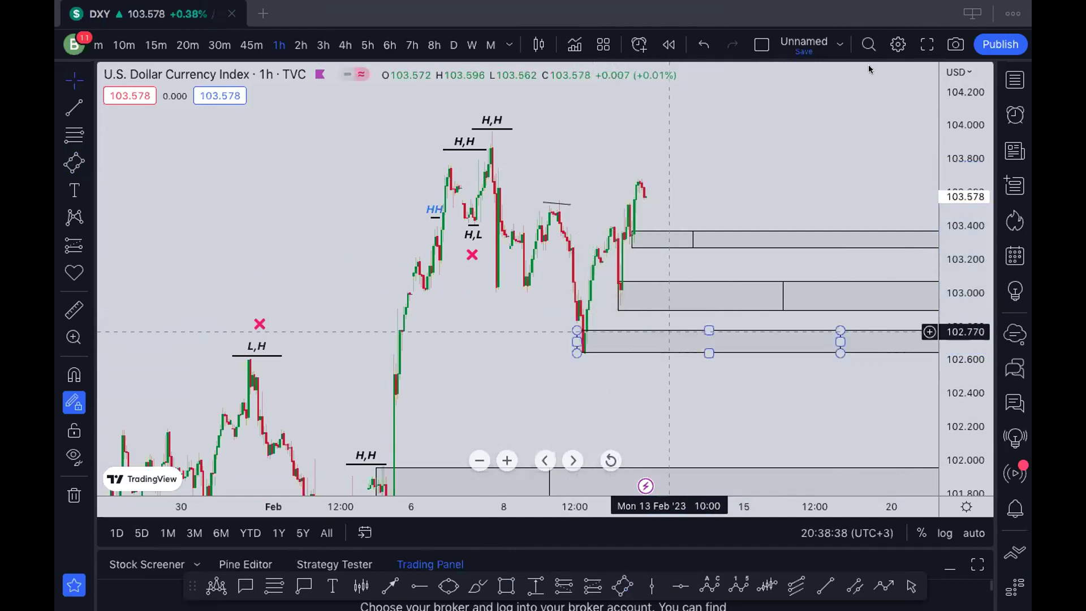
pyautogui.press('Delete')
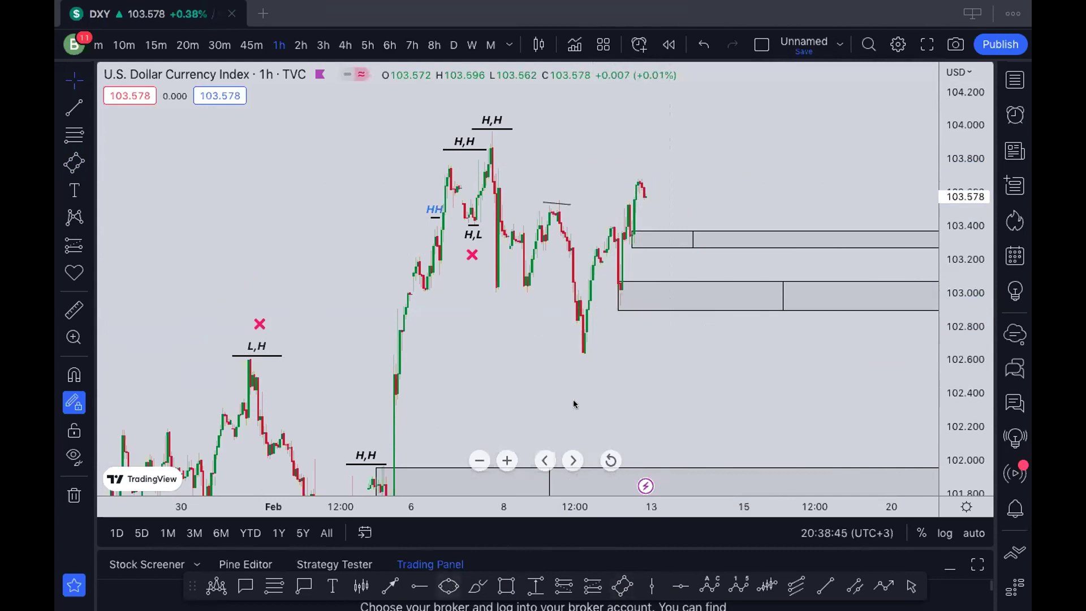
# Circle the lower zone's corner and sketch a path from the latest high into the 103 zone, then upward.
pyautogui.click(601, 293)
pyautogui.click(624, 305)
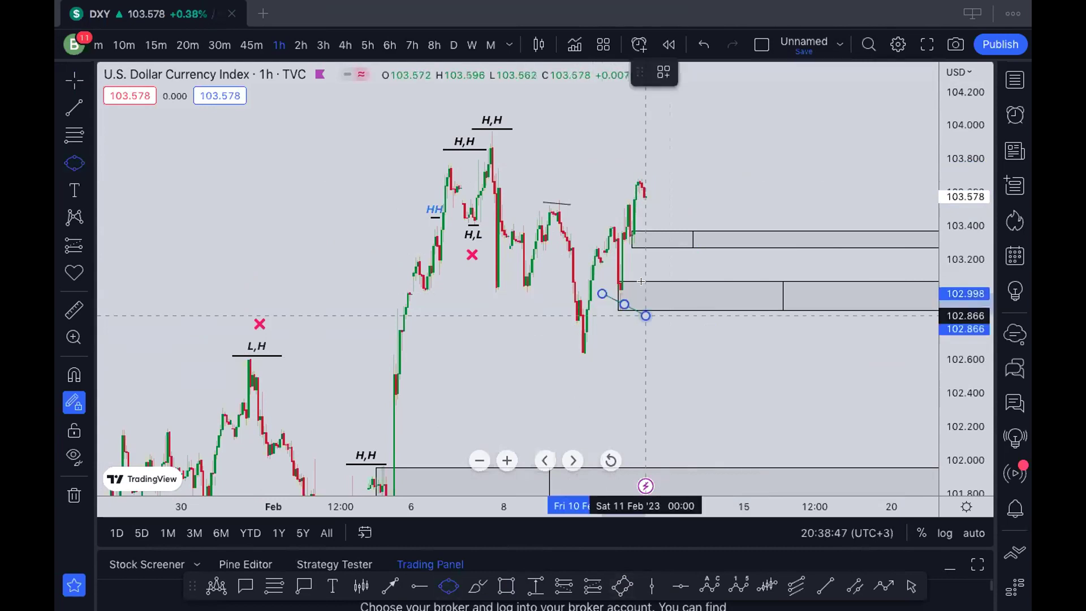
pyautogui.click(636, 281)
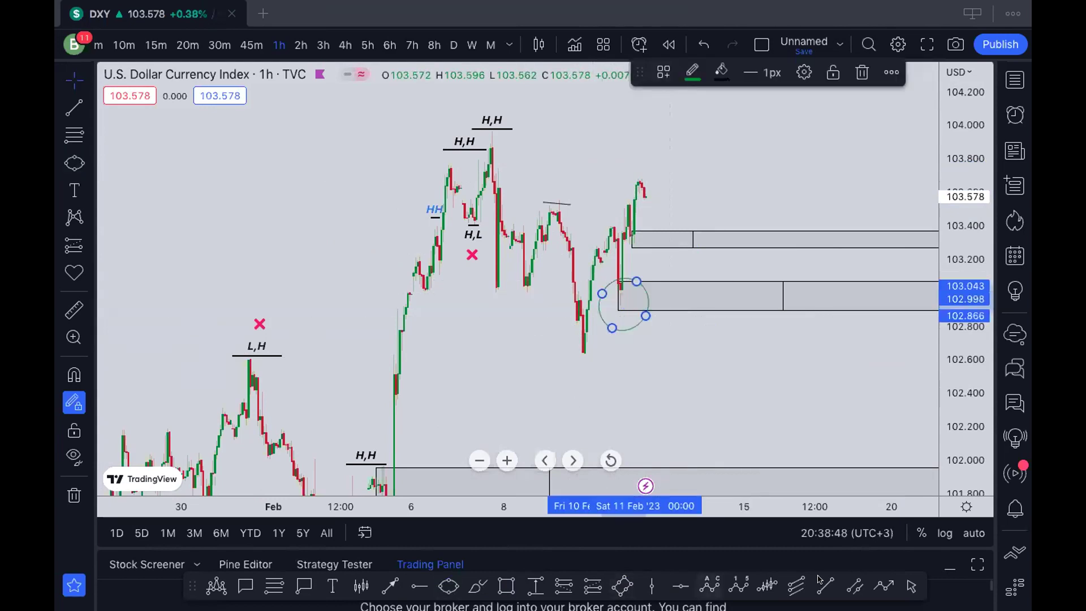
pyautogui.hotkey('alt', 't')
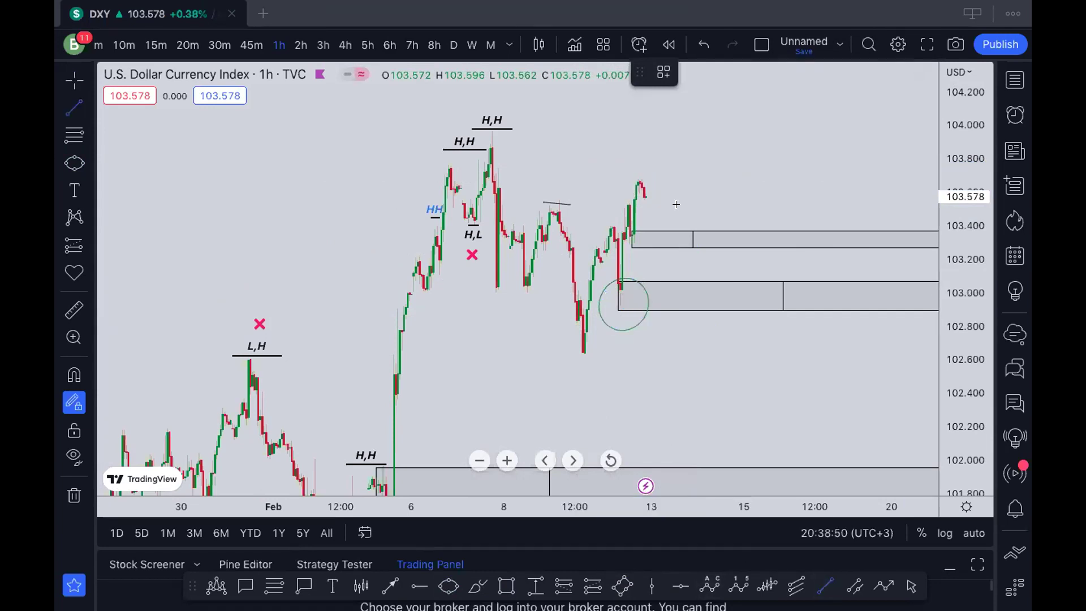
pyautogui.click(644, 193)
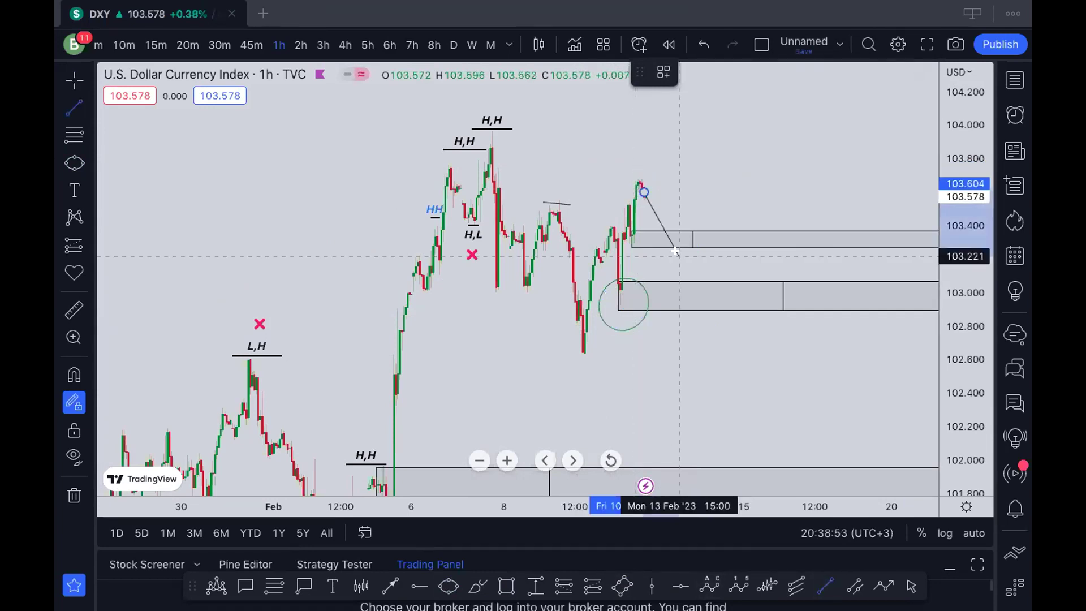
pyautogui.click(702, 204)
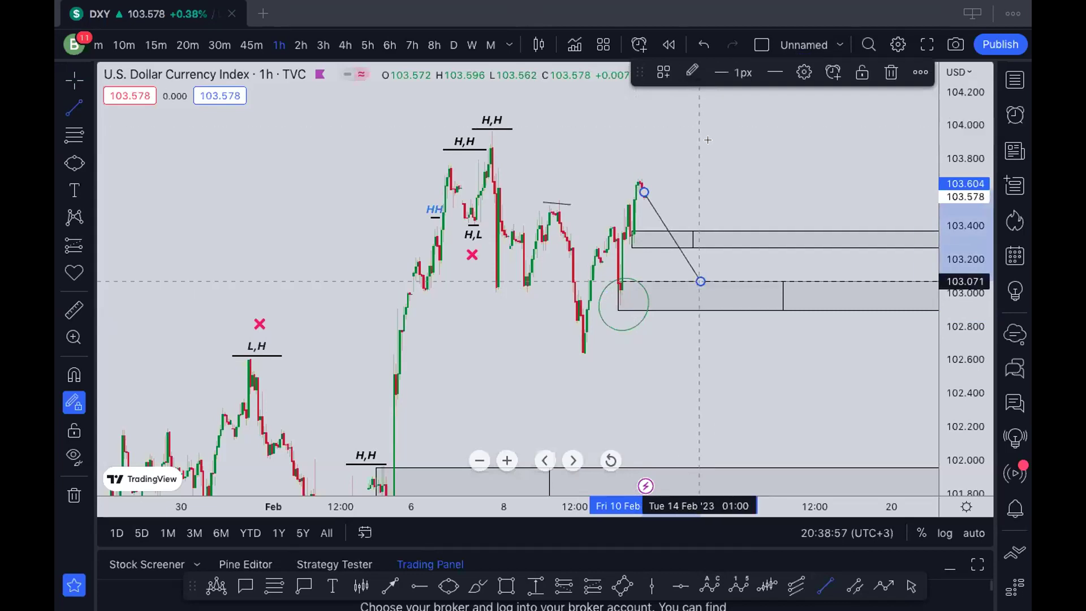
pyautogui.click(713, 130)
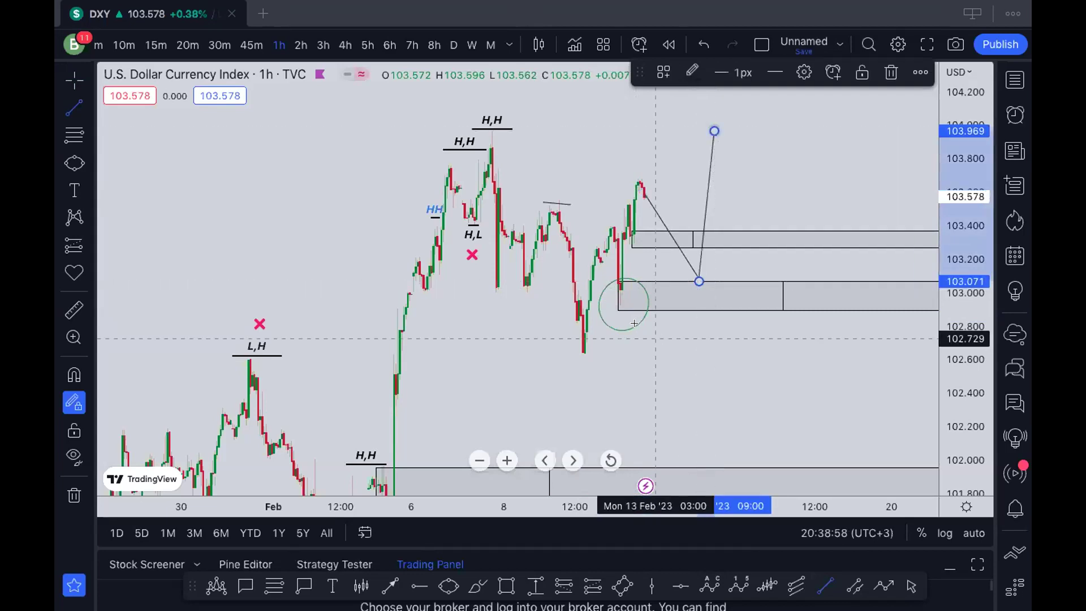
# Remove the circle and raise the upward projection line's top point.
pyautogui.moveTo(631, 327); pyautogui.dragTo(653, 304)
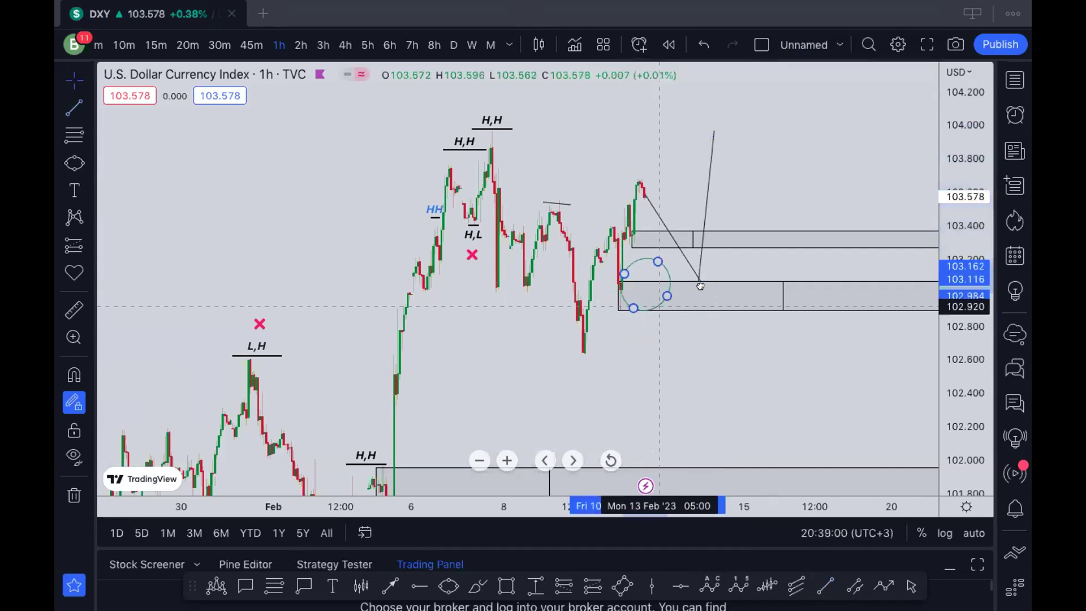
pyautogui.moveTo(723, 284); pyautogui.dragTo(793, 141)
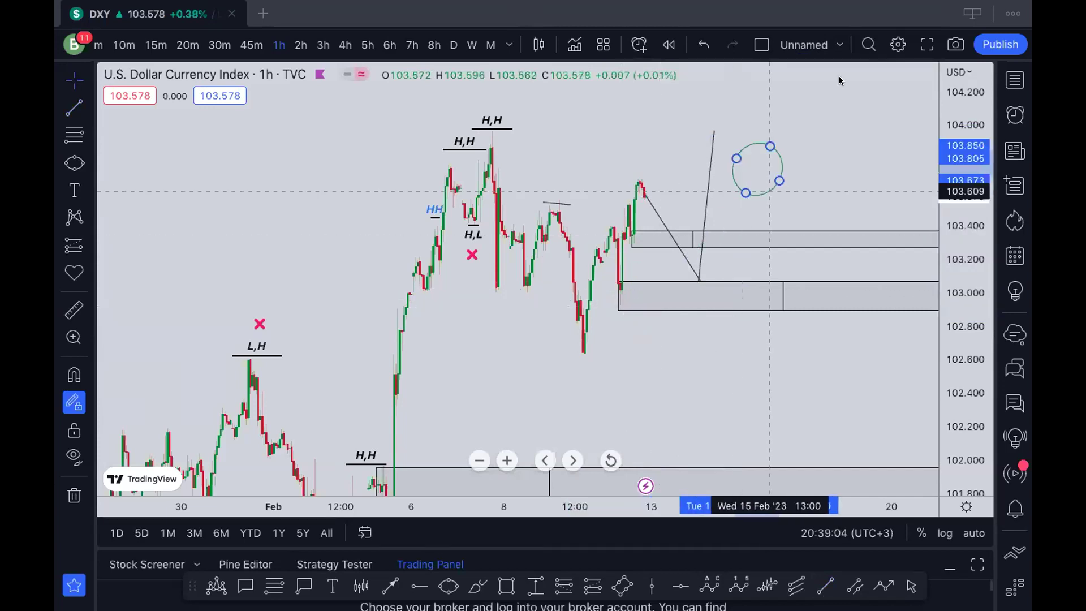
pyautogui.click(859, 72)
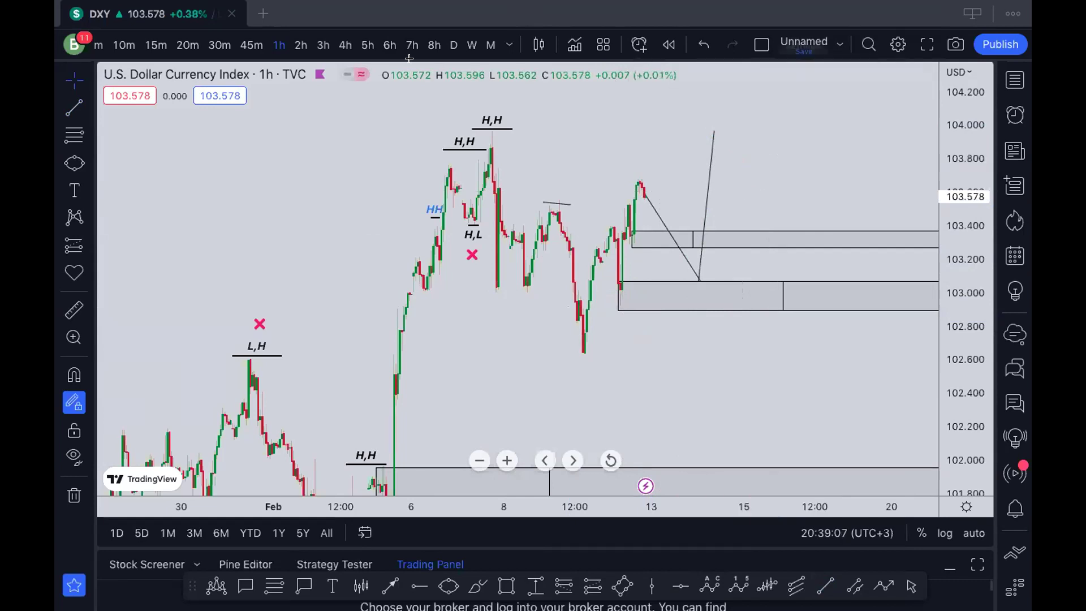
pyautogui.click(712, 133)
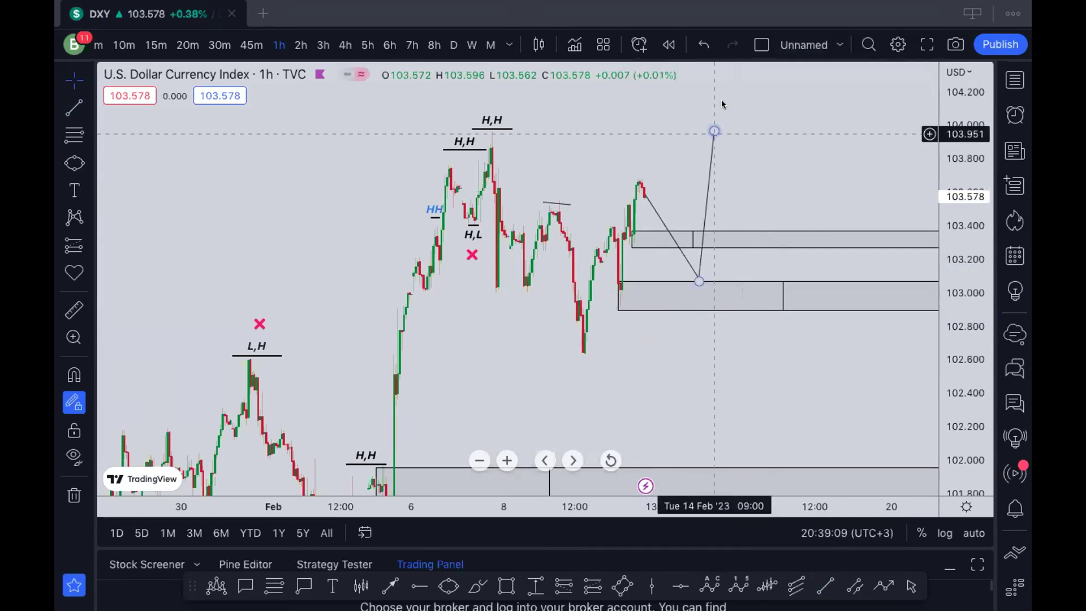
pyautogui.moveTo(421, 58); pyautogui.dragTo(295, 58)
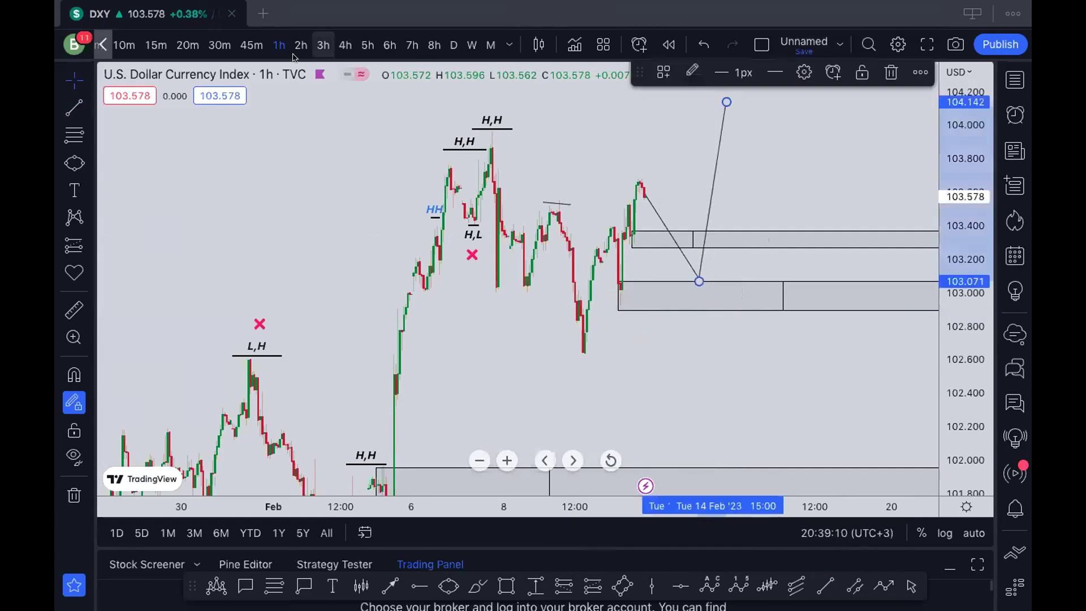
# On 4-hour candles, lift the projection end to 105.299 and box a 102.075–102.535 zone.
pyautogui.click(345, 45)
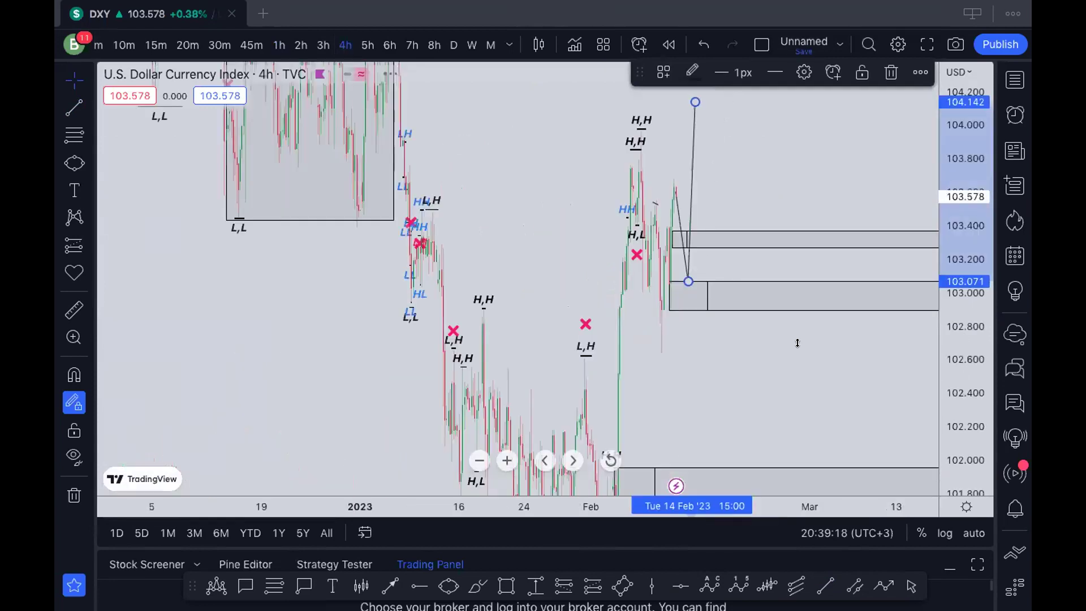
pyautogui.scroll(1, 654, 246)
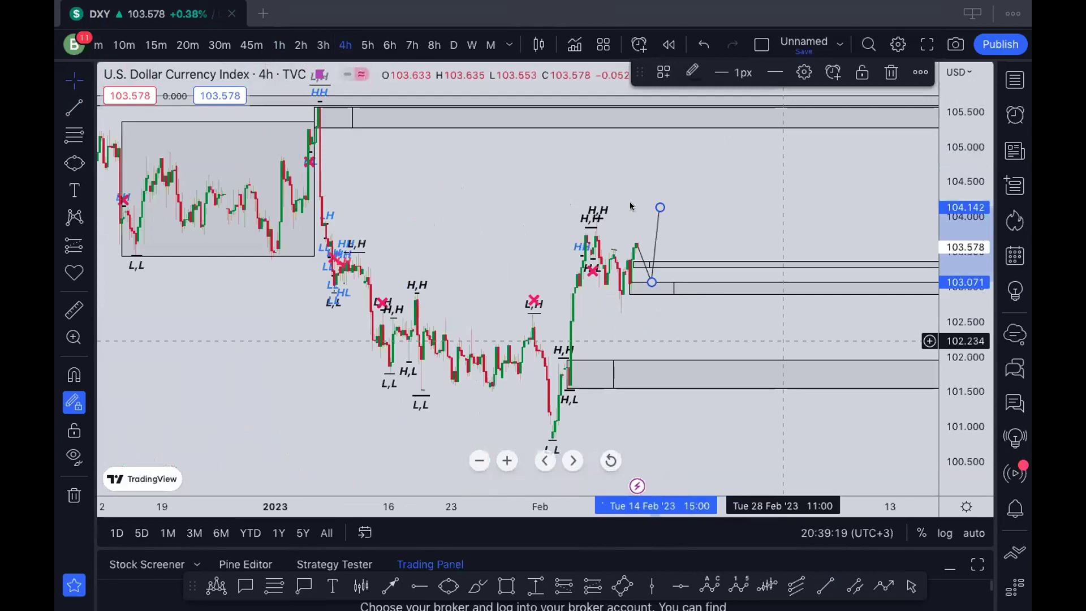
pyautogui.scroll(1, 633, 205)
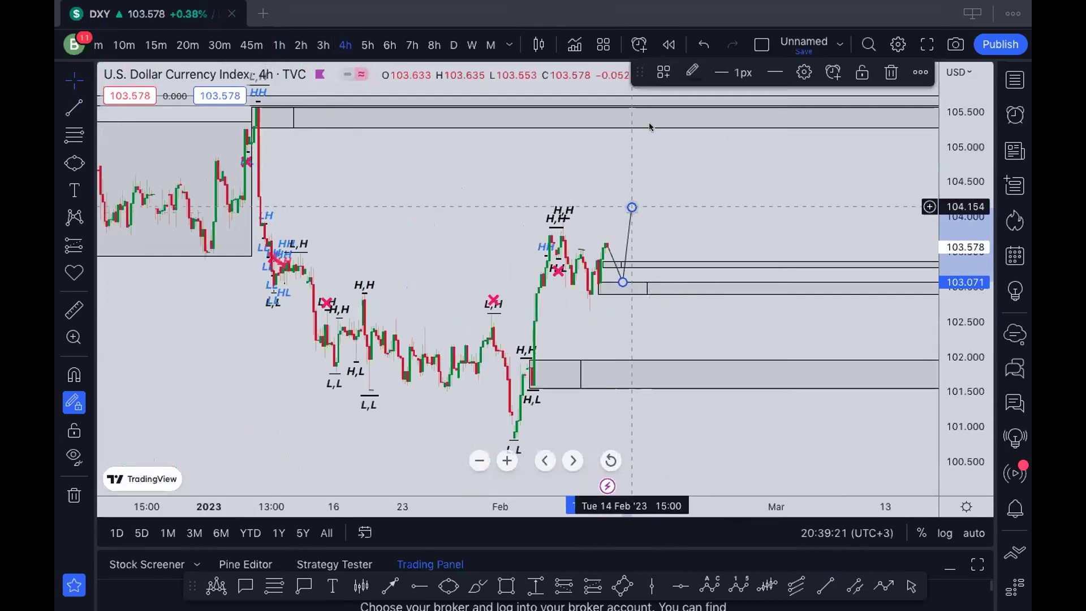
pyautogui.moveTo(632, 207); pyautogui.dragTo(653, 128)
pyautogui.scroll(-1, 935, 171)
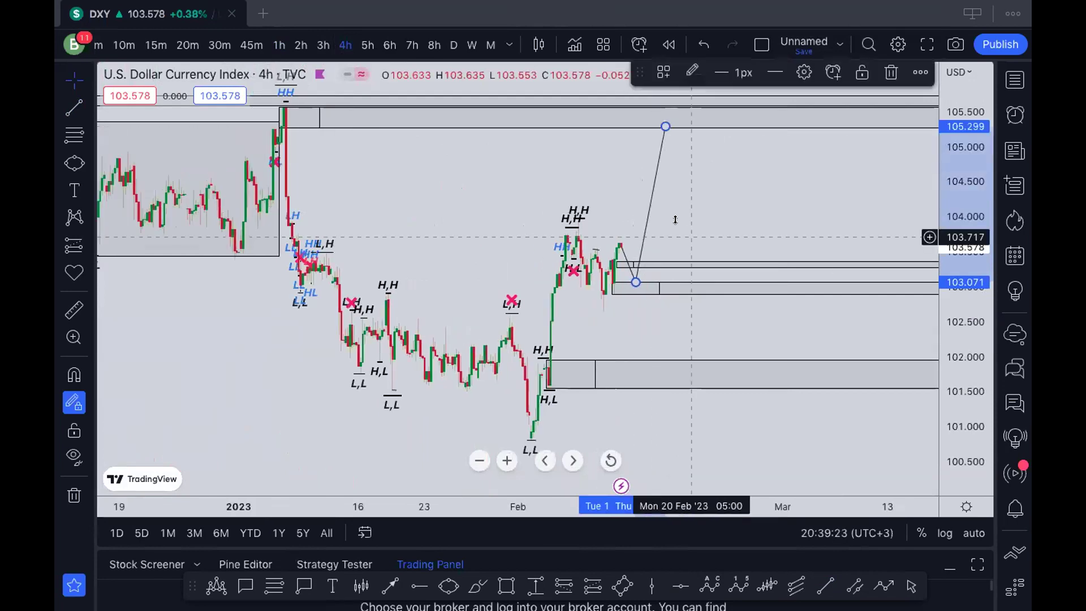
pyautogui.scroll(-1, 676, 221)
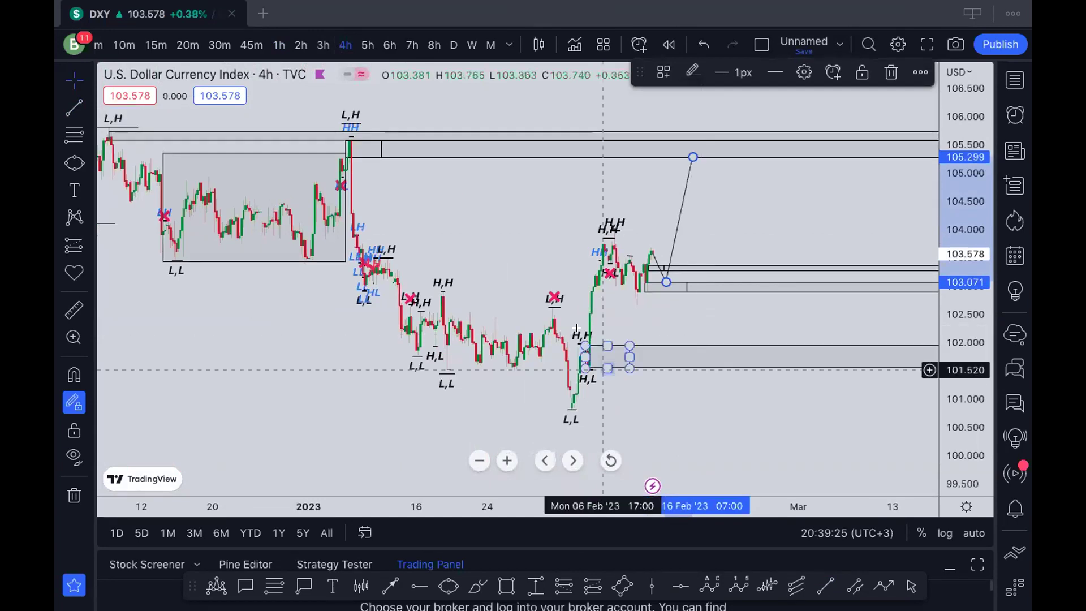
pyautogui.click(500, 585)
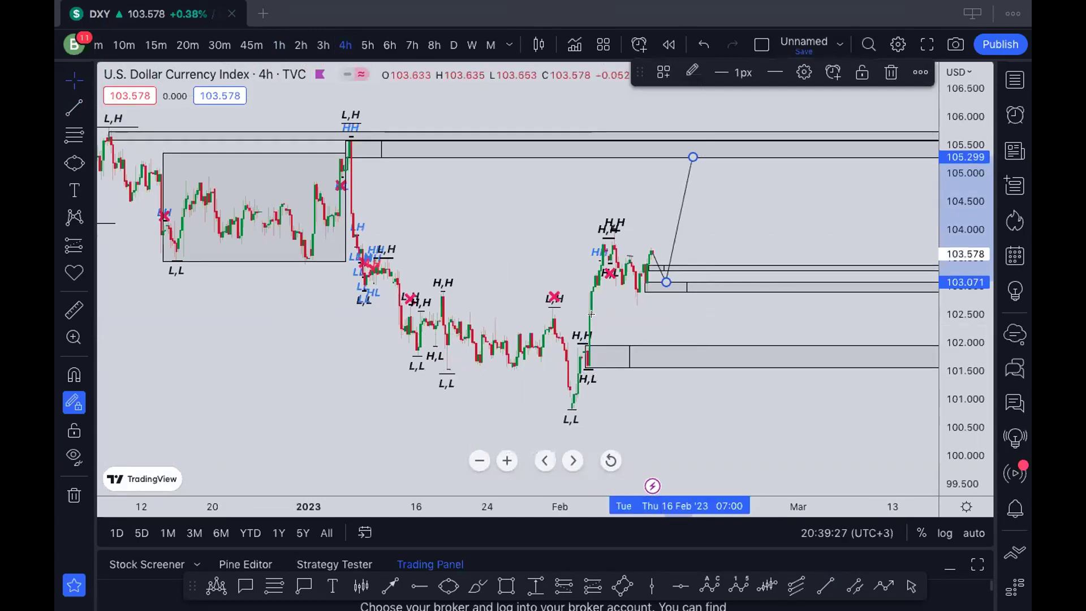
pyautogui.moveTo(597, 312); pyautogui.dragTo(815, 338)
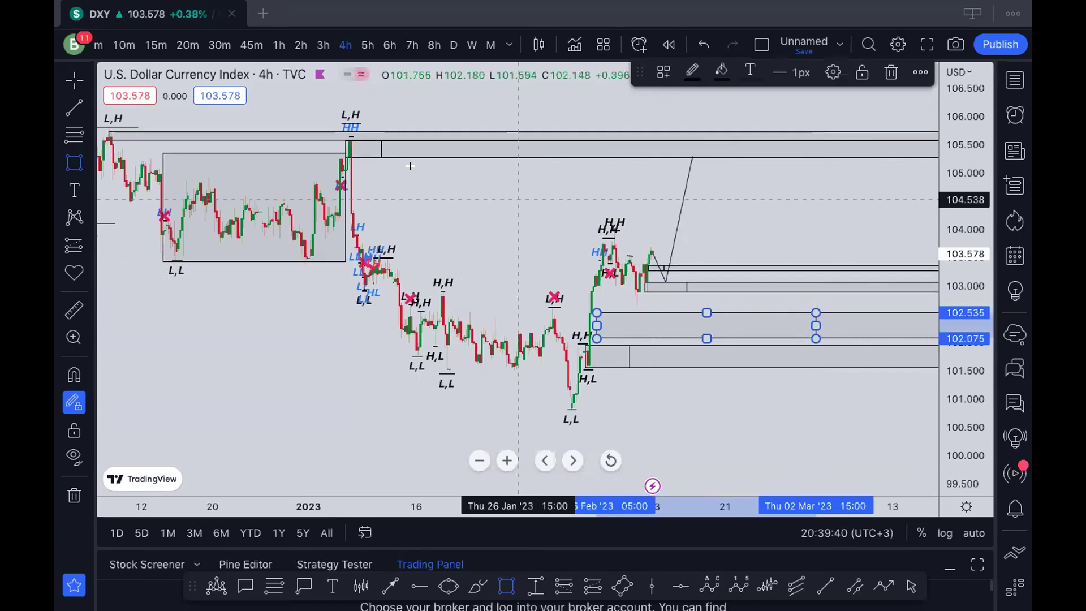
# Discard a trial zone near 104.6–104.9, then move a thin zone box up to 107 and thicken it.
pyautogui.click(853, 196)
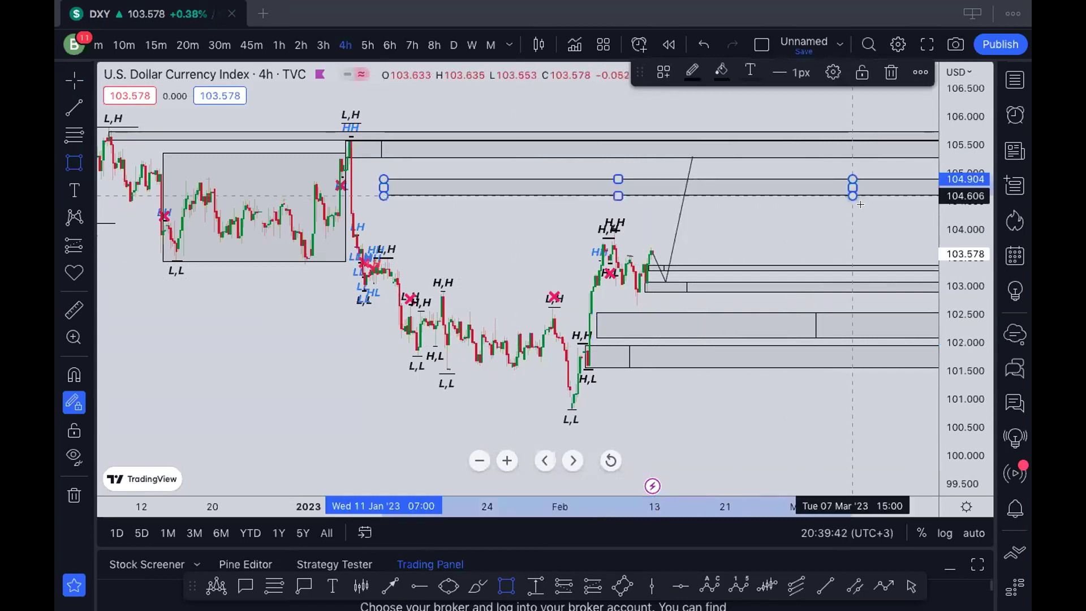
pyautogui.moveTo(852, 196); pyautogui.dragTo(867, 213)
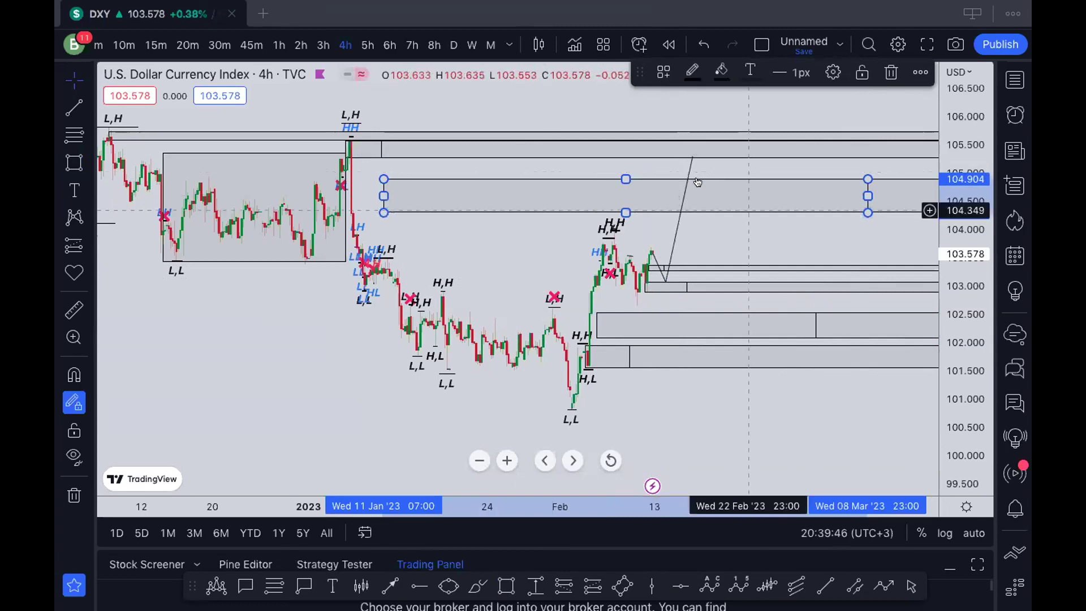
pyautogui.press('Delete')
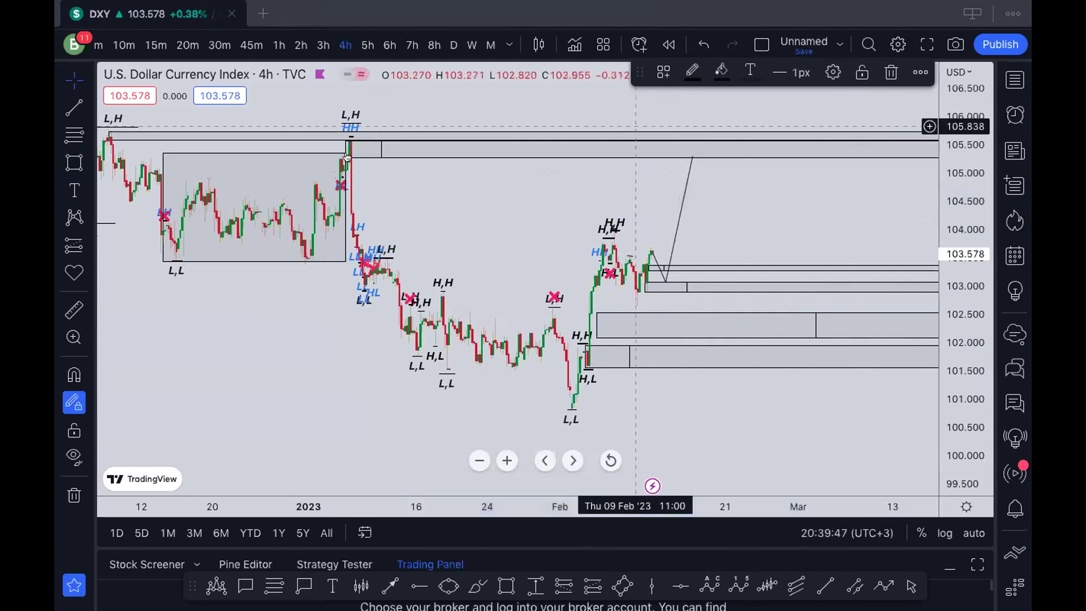
pyautogui.click(345, 153)
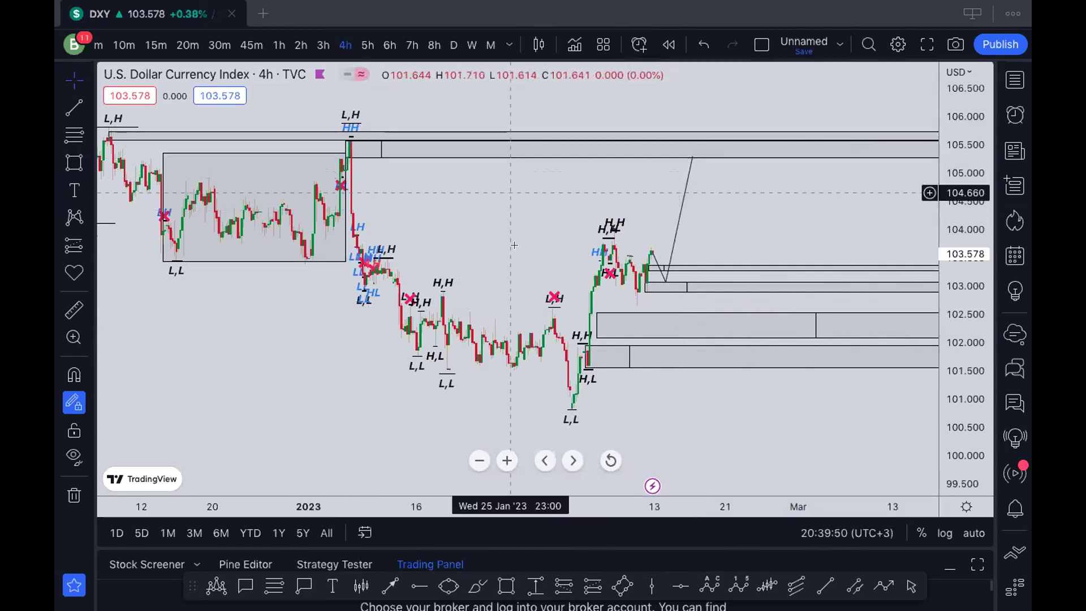
pyautogui.moveTo(522, 355); pyautogui.dragTo(536, 439)
pyautogui.moveTo(242, 233)
pyautogui.mouseDown()
pyautogui.moveTo(167, 163)
pyautogui.moveTo(143, 159)
pyautogui.moveTo(143, 179)
pyautogui.mouseUp()
pyautogui.moveTo(381, 172); pyautogui.dragTo(381, 177)
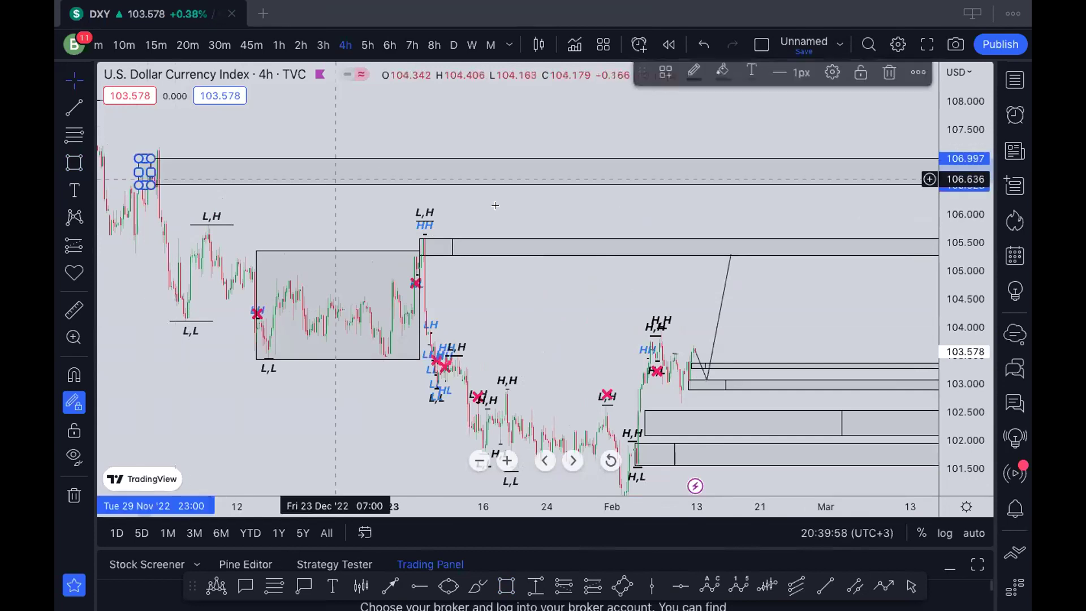
# Pan the DXY chart to recent February price action and show the watchlist of pairs and gold.
pyautogui.moveTo(576, 312); pyautogui.dragTo(580, 323)
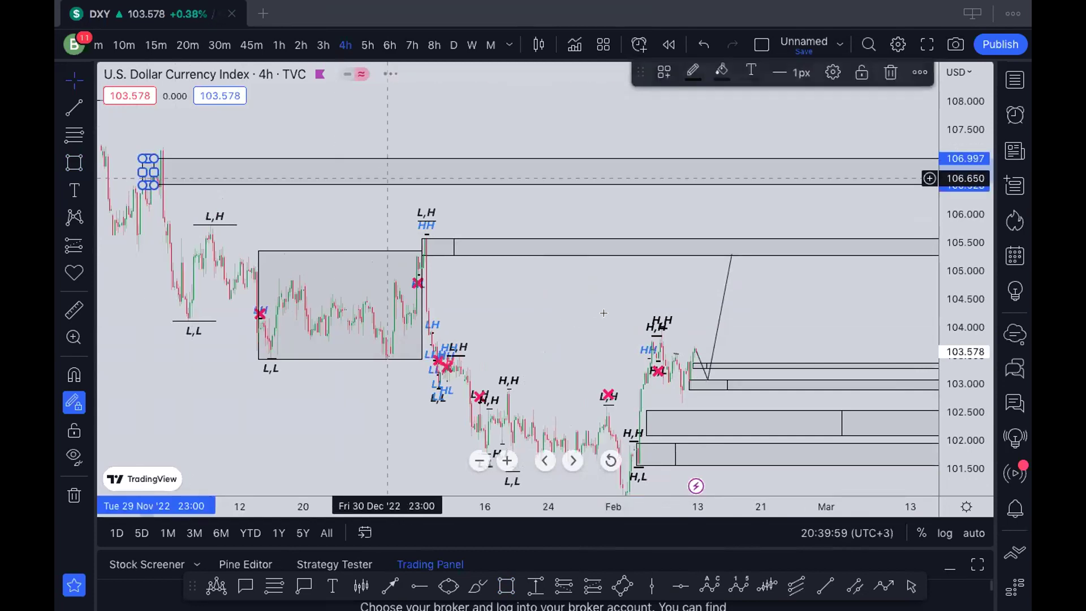
pyautogui.scroll(-2, 604, 313)
pyautogui.rightClick(579, 323)
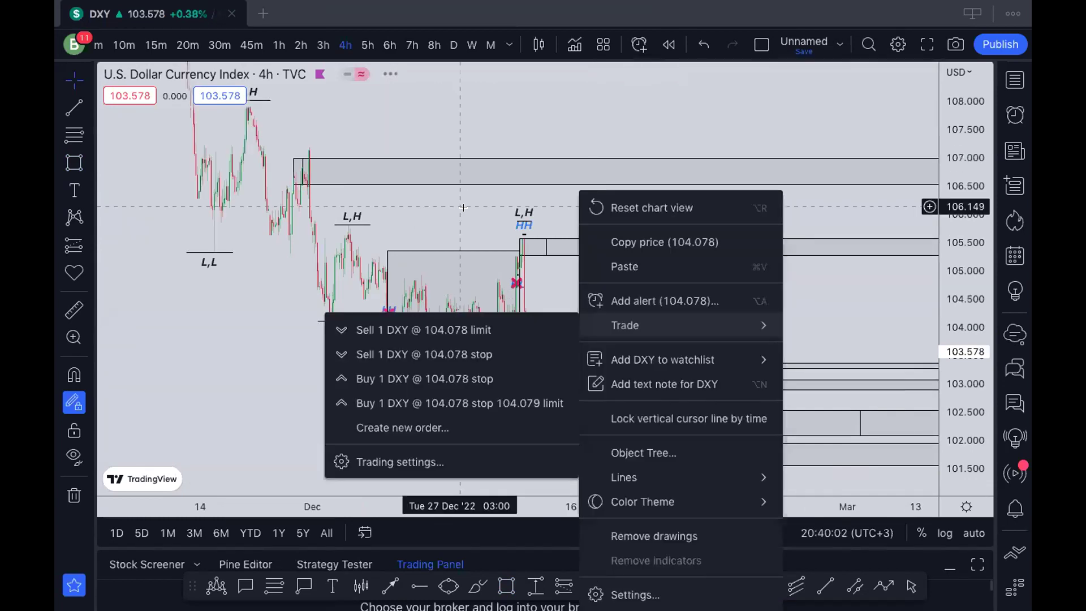
pyautogui.click(600, 266)
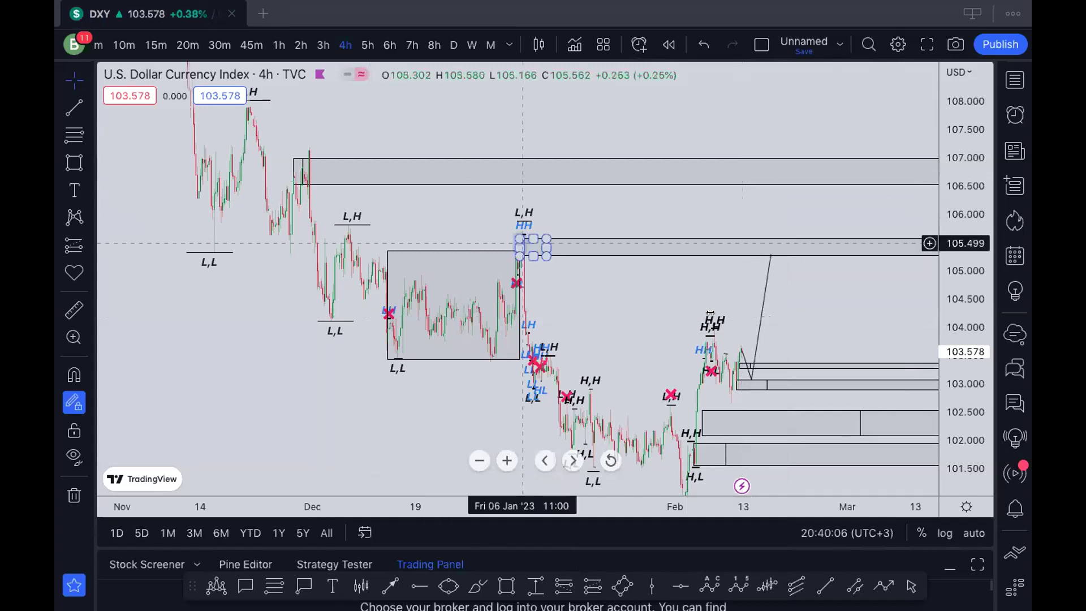
pyautogui.click(723, 405)
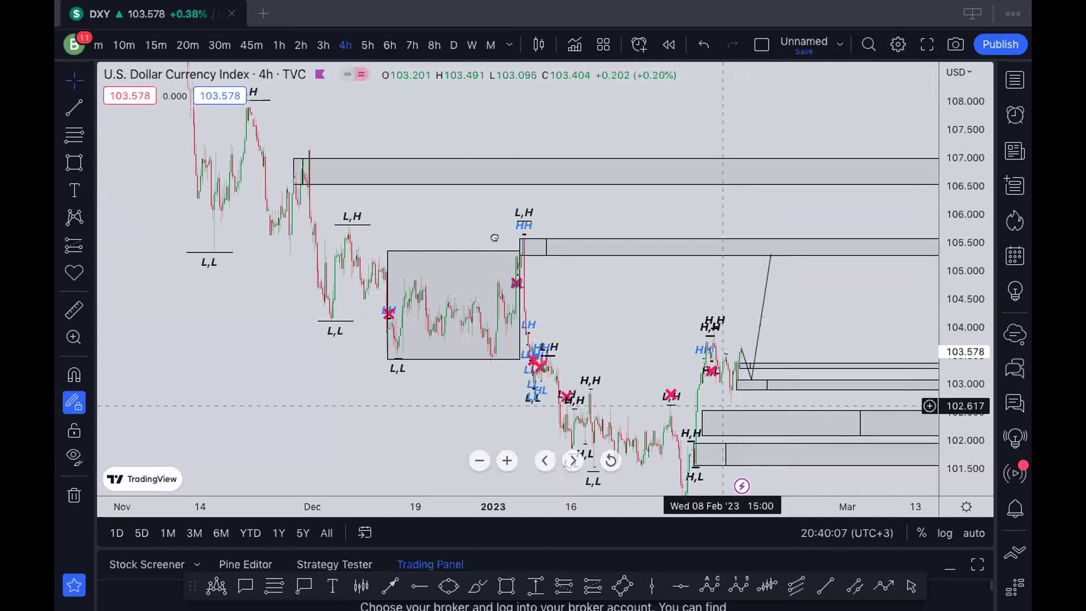
pyautogui.moveTo(555, 279); pyautogui.dragTo(543, 269)
pyautogui.moveTo(637, 280); pyautogui.dragTo(597, 255)
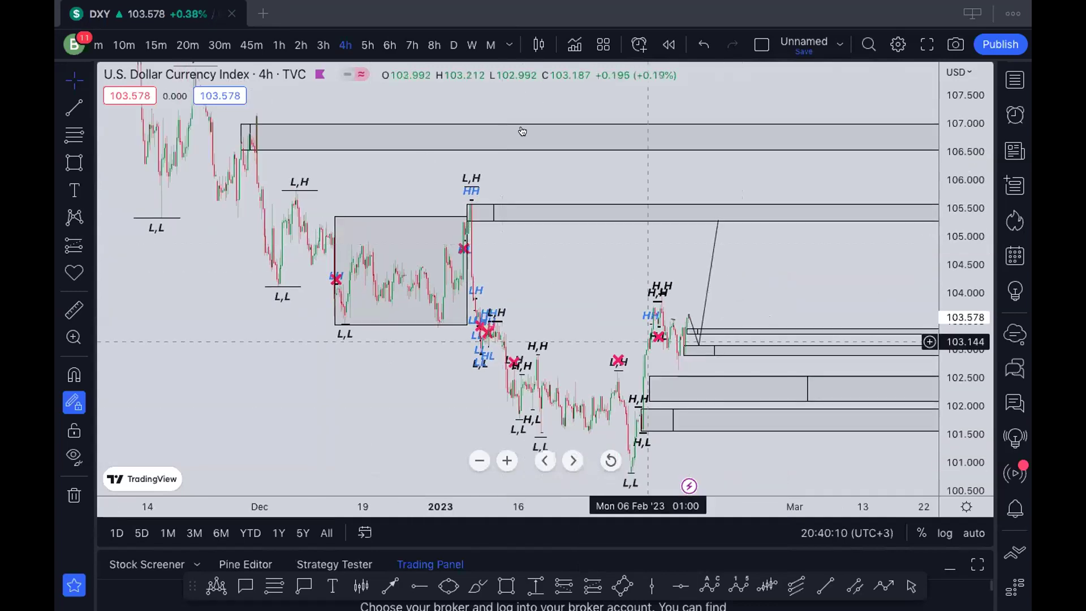
pyautogui.click(1006, 80)
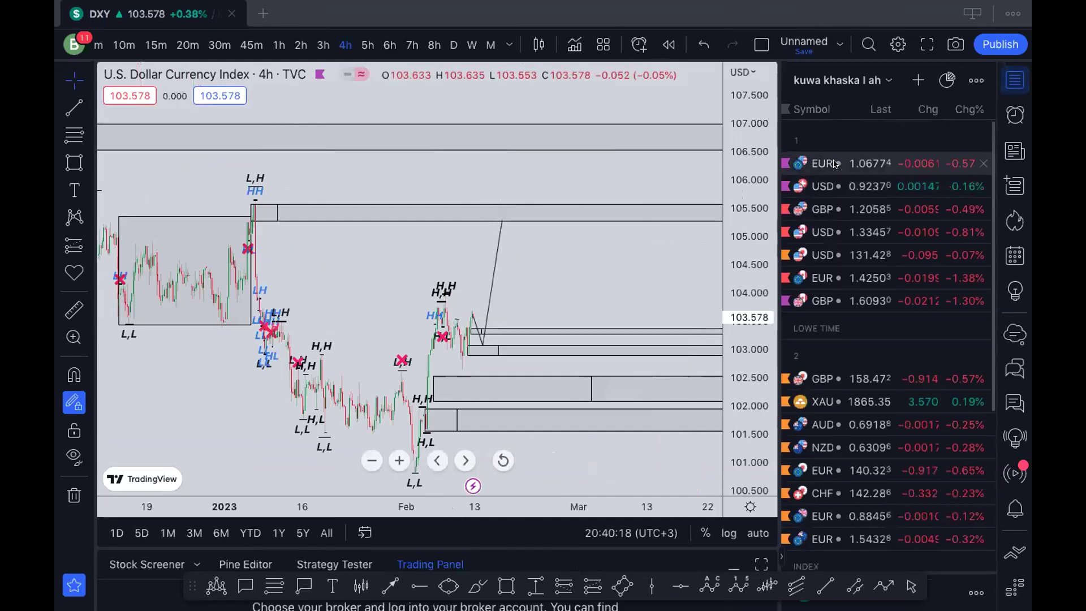
# Load EURUSD from the watchlist, reset the chart view, and set the 2-hour timeframe.
pyautogui.click(834, 164)
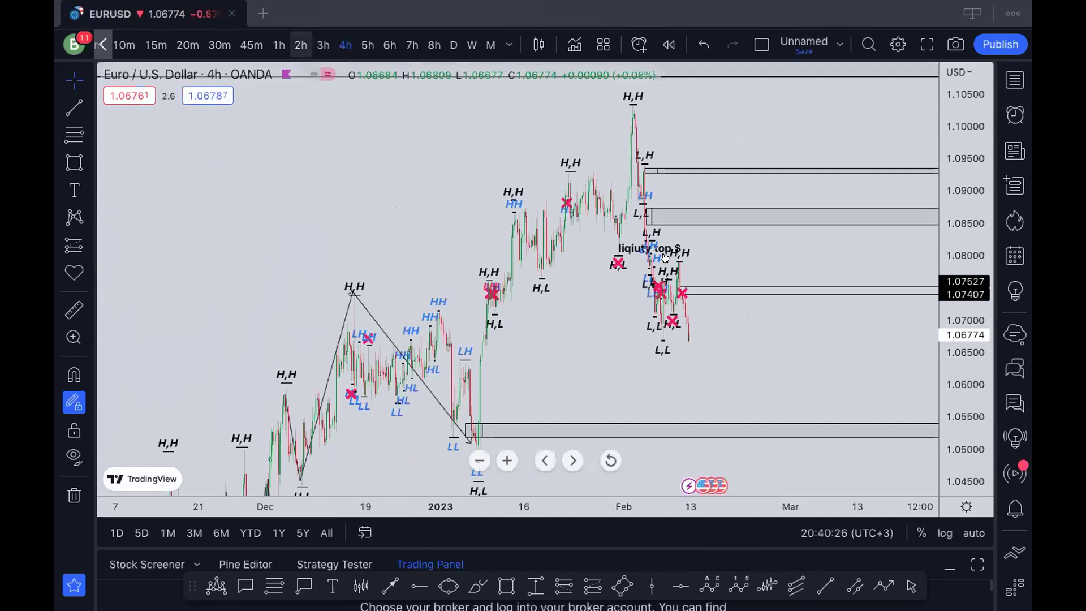
pyautogui.scroll(3, 670, 263)
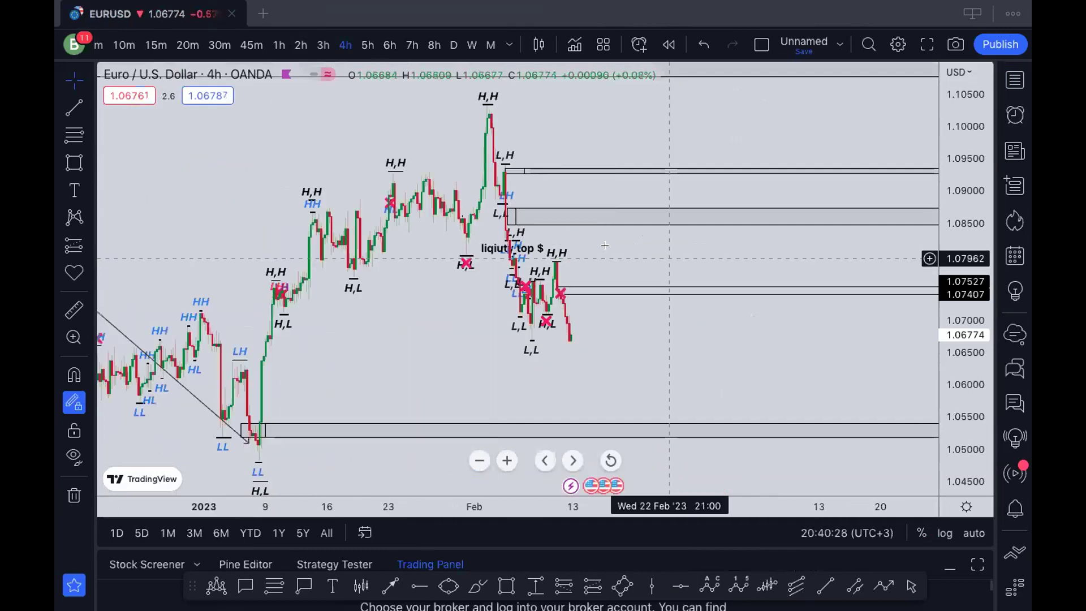
pyautogui.rightClick(748, 182)
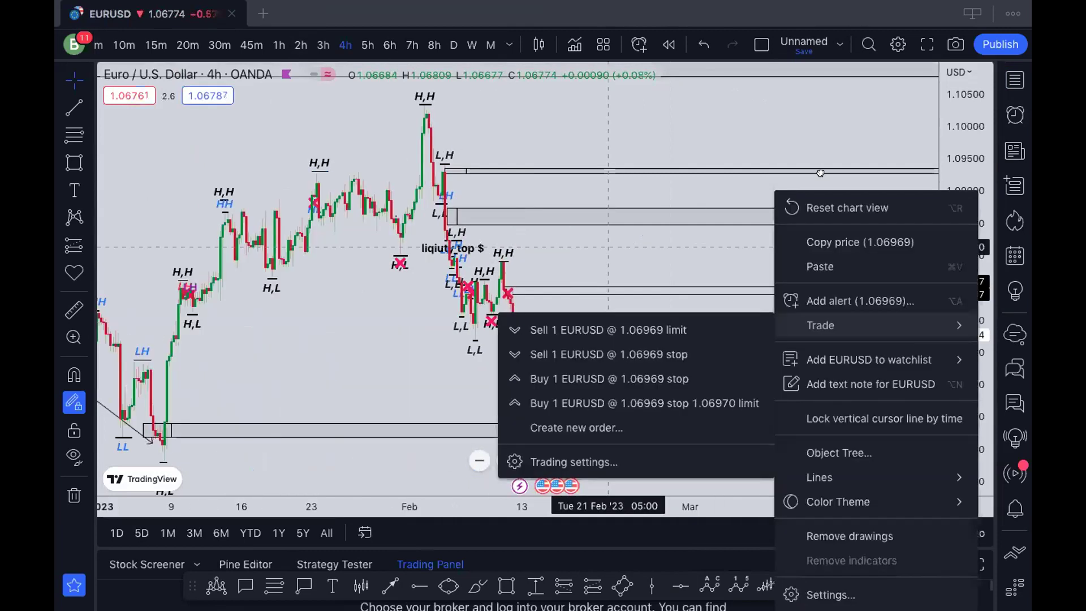
pyautogui.click(847, 207)
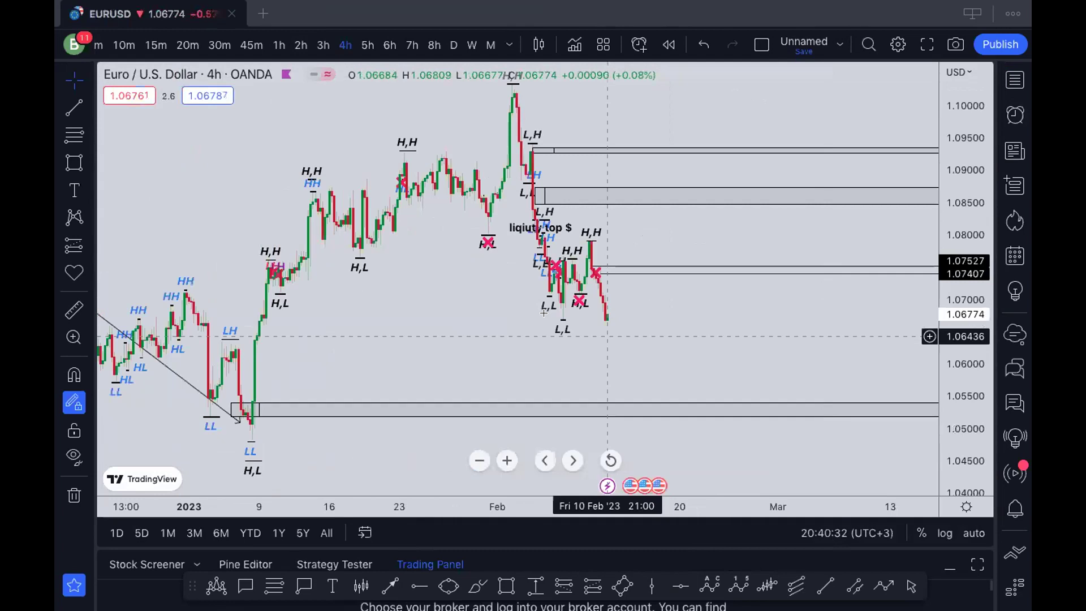
pyautogui.click(299, 45)
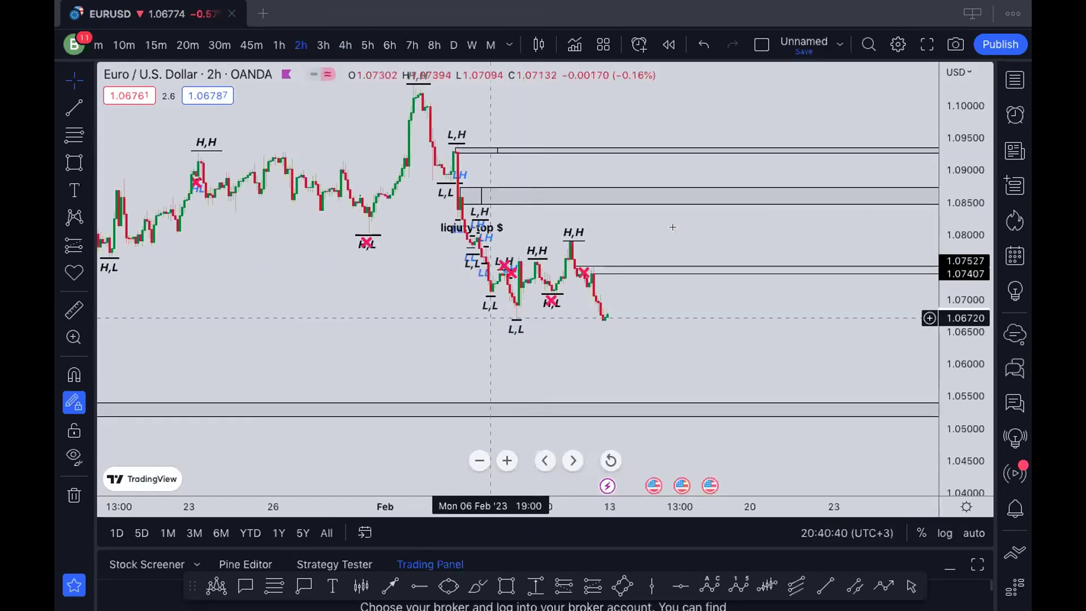
# Delete the red X marker and the horizontal line near 1.0752, then set 1-hour candles.
pyautogui.hscroll(-3, 693, 270)
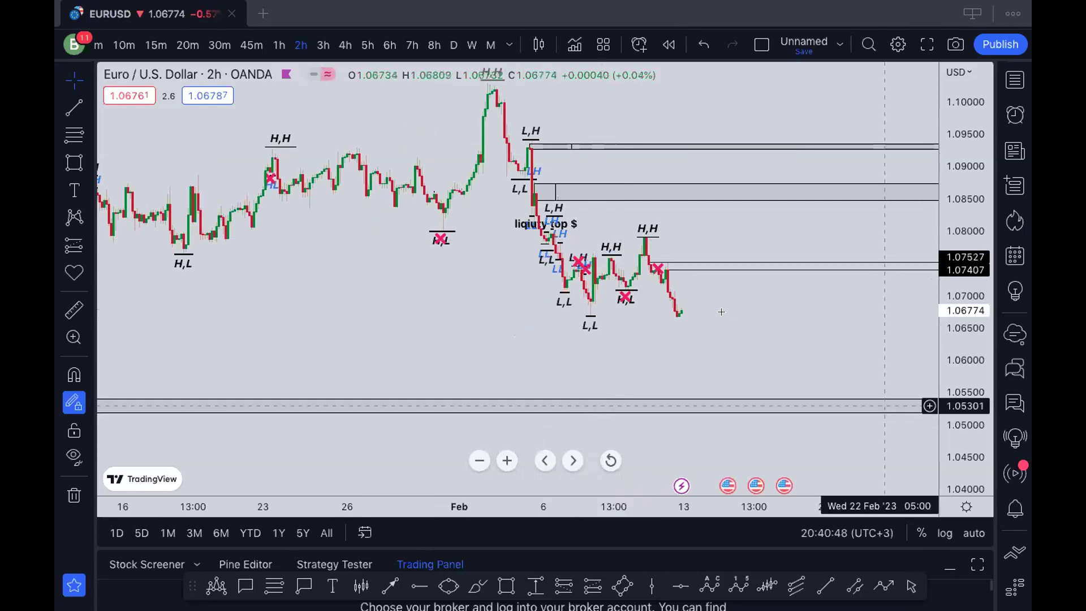
pyautogui.scroll(2, 721, 312)
pyautogui.scroll(2, 640, 249)
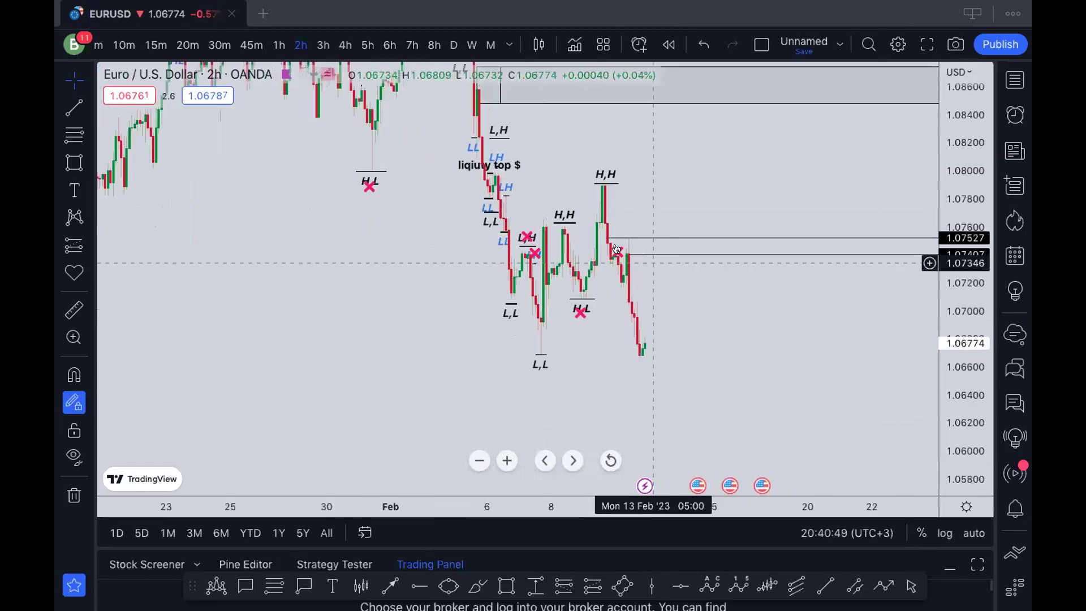
pyautogui.click(625, 253)
pyautogui.press('Delete')
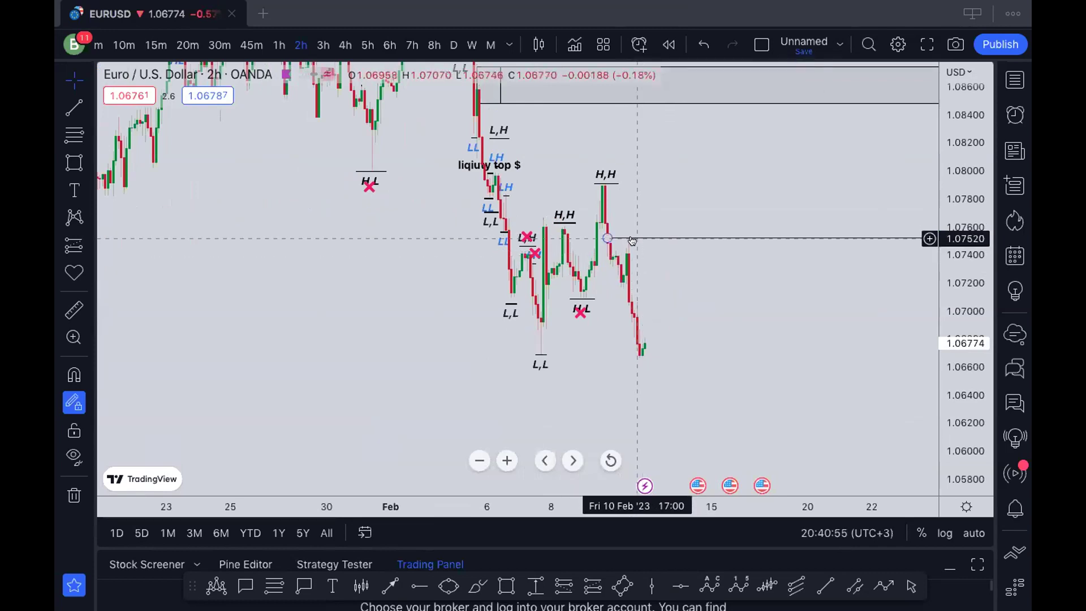
pyautogui.press('Delete')
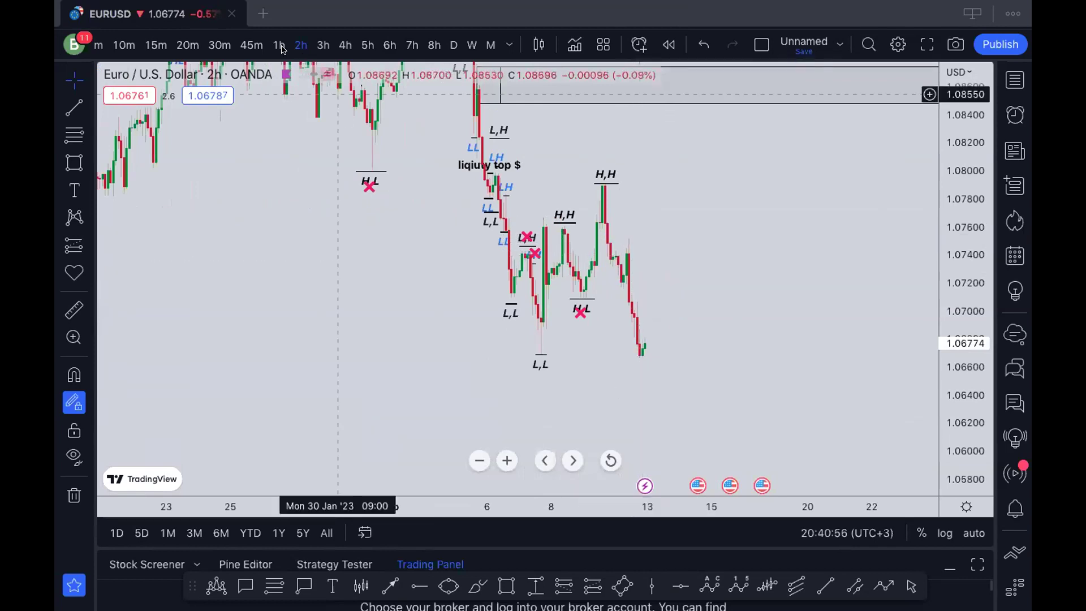
pyautogui.click(279, 45)
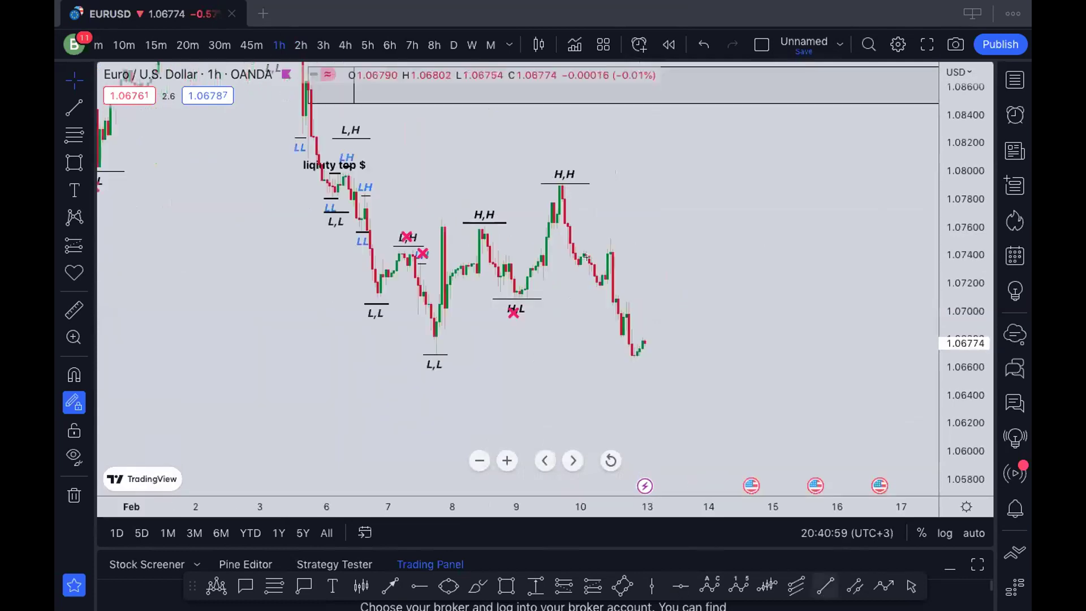
pyautogui.hotkey('alt', 't')
pyautogui.click(562, 190)
pyautogui.click(598, 271)
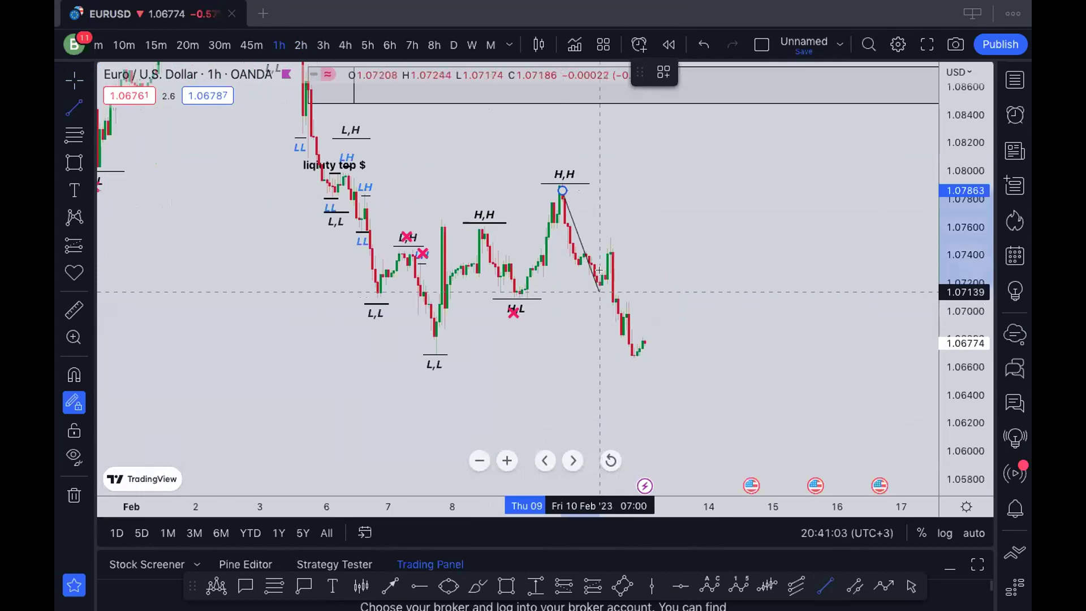
pyautogui.click(612, 250)
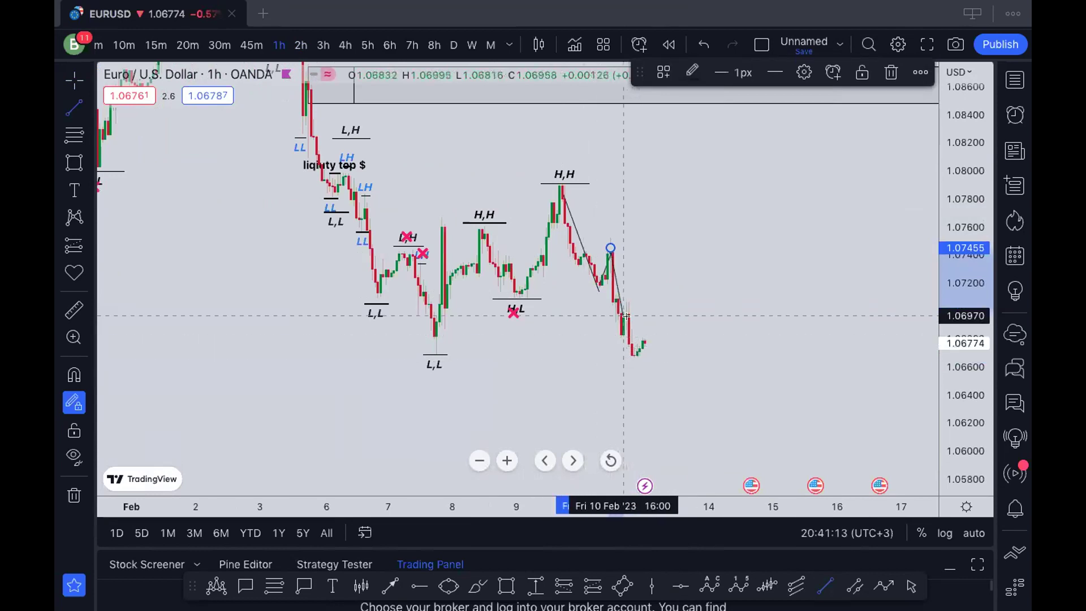
pyautogui.click(630, 354)
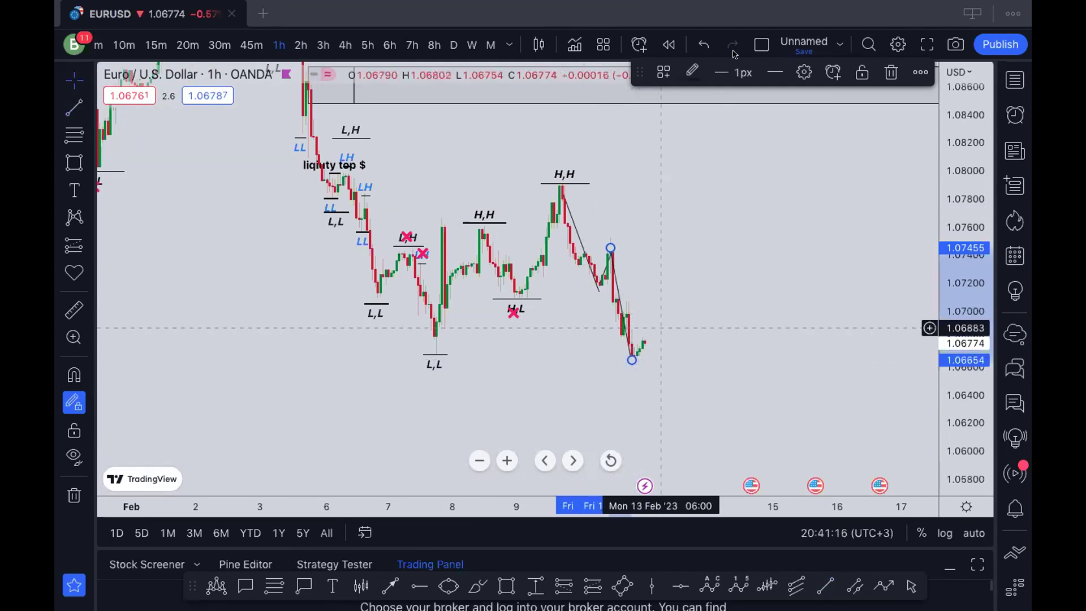
pyautogui.click(702, 44)
pyautogui.click(703, 44)
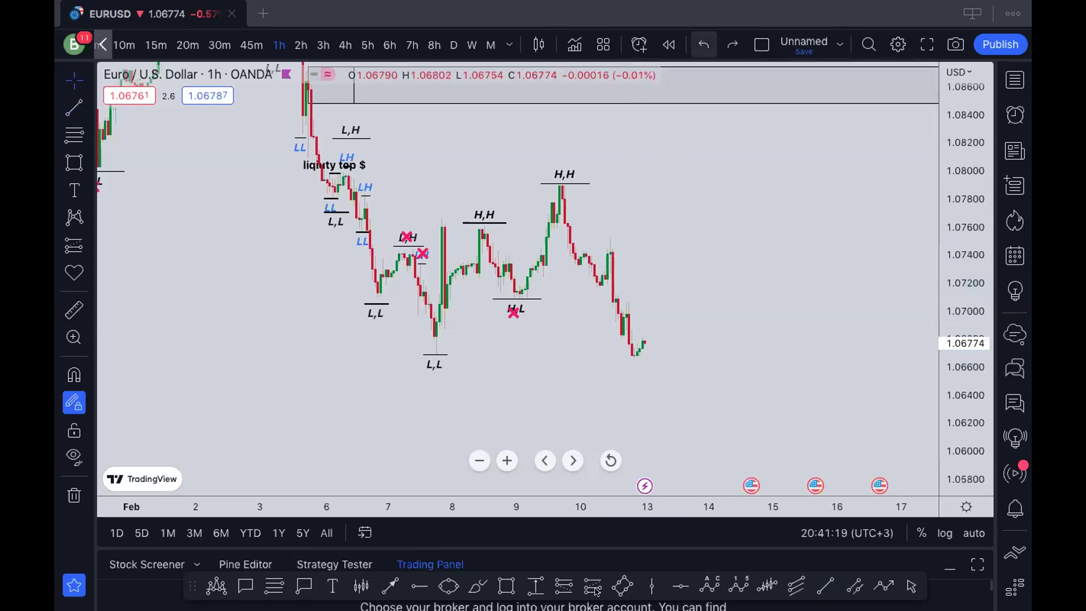
# Draw EURUSD zone boxes at 1.07269–1.07460 and 1.06953–1.07041.
pyautogui.click(504, 588)
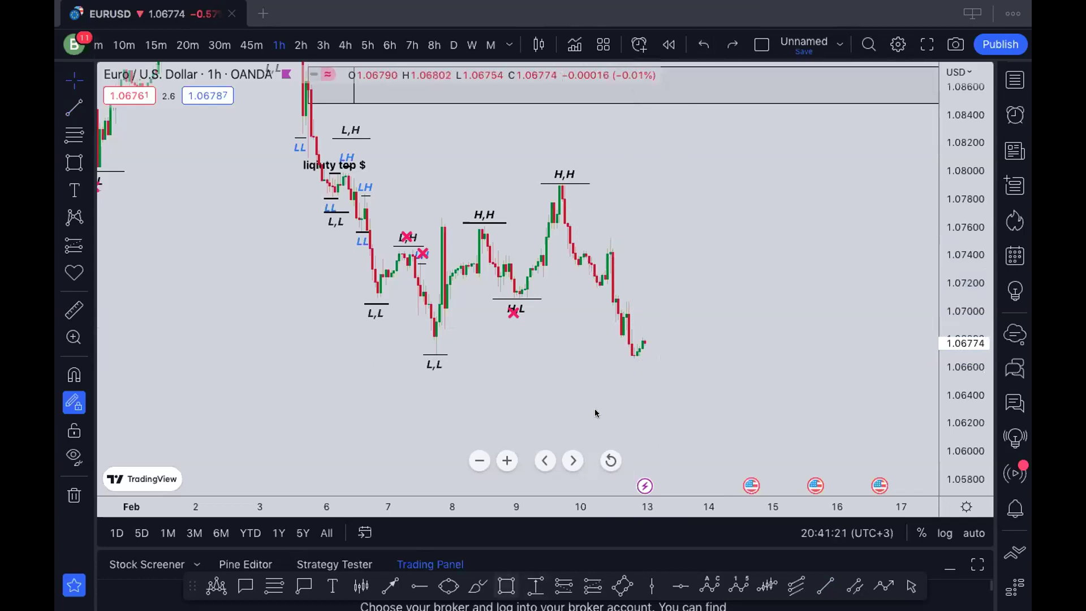
pyautogui.moveTo(610, 274); pyautogui.dragTo(794, 246)
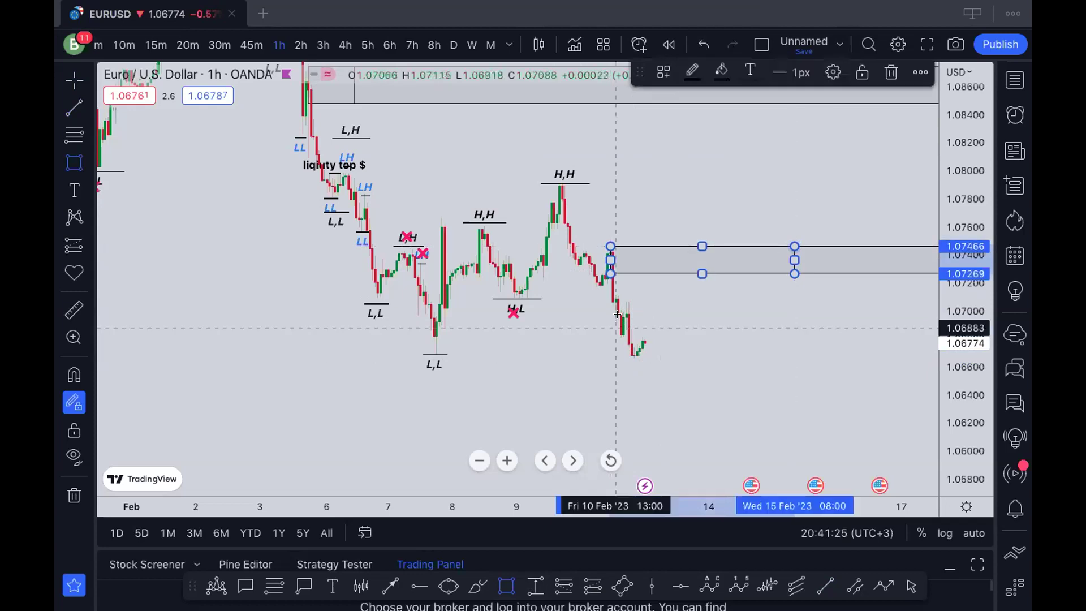
pyautogui.moveTo(623, 317); pyautogui.dragTo(843, 306)
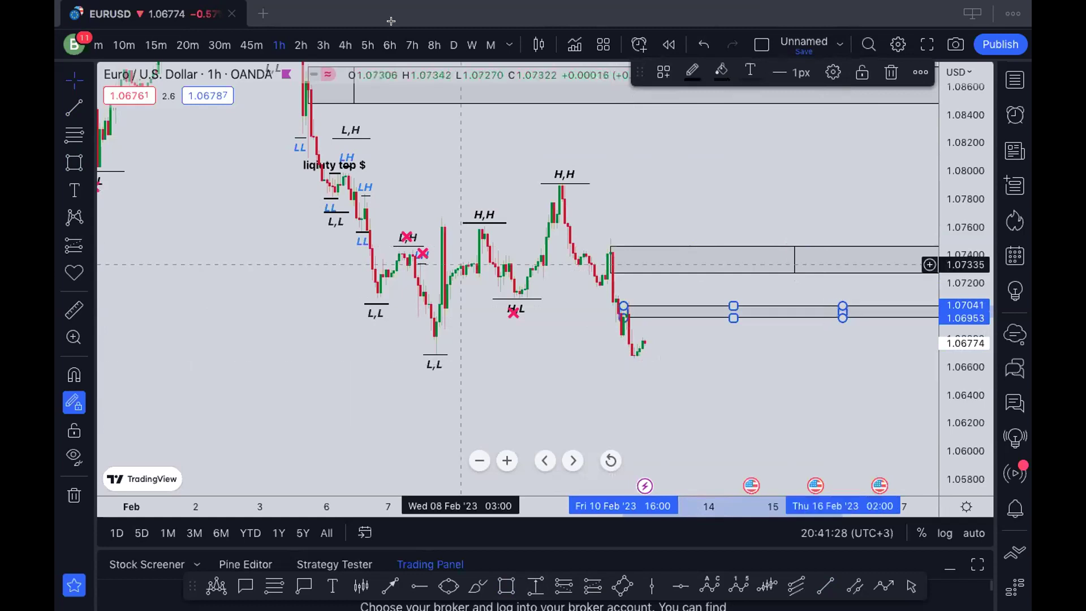
pyautogui.moveTo(463, 205); pyautogui.dragTo(465, 209)
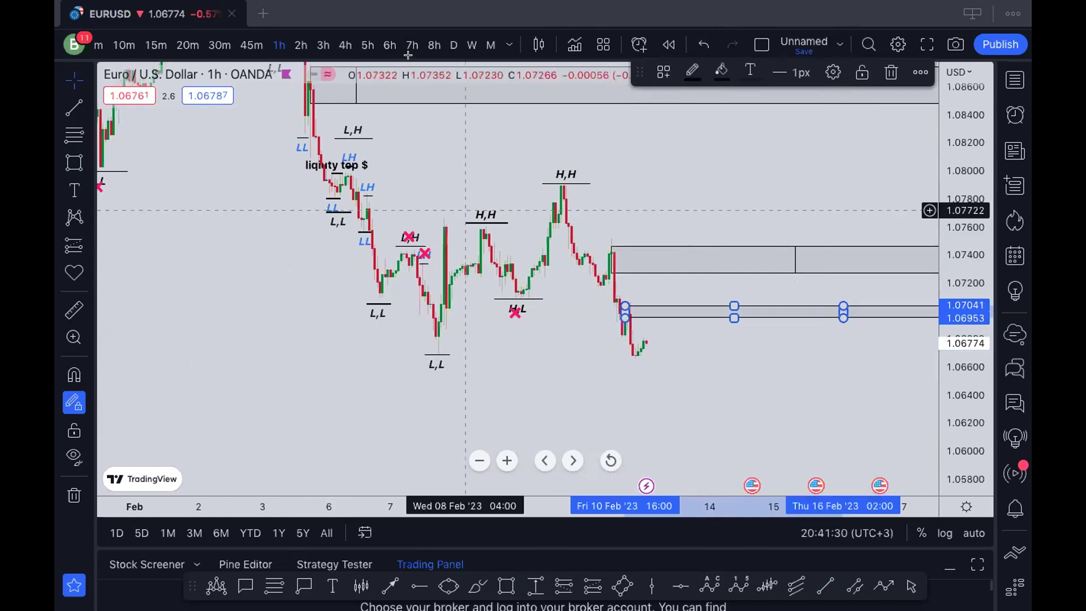
pyautogui.scroll(-2, 830, 190)
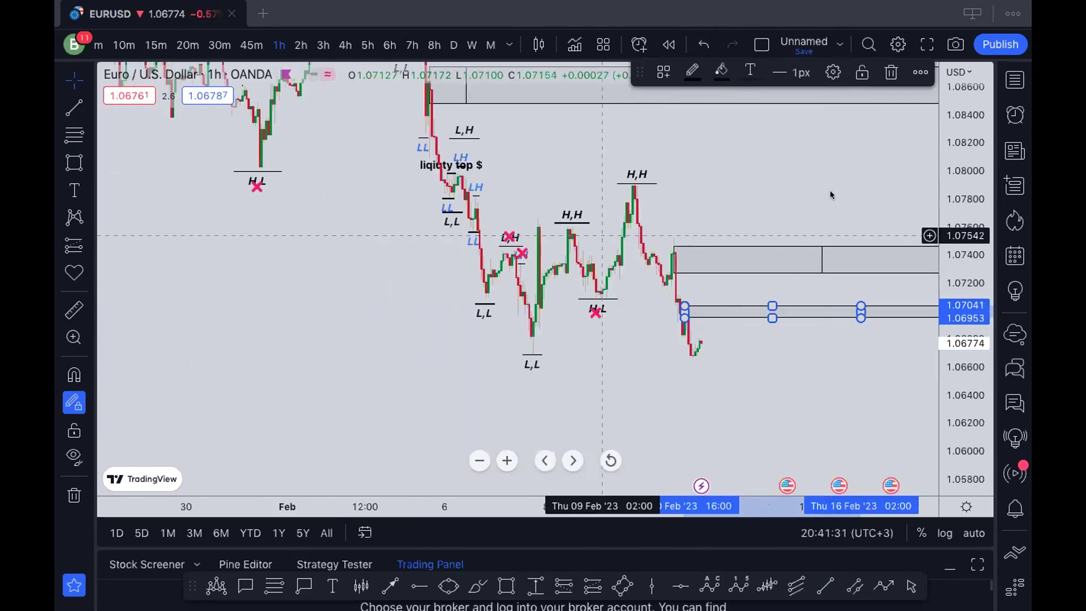
pyautogui.scroll(-1, 829, 190)
# On the 2-hour chart, draw a trial box around the early-January lows and delete it.
pyautogui.click(301, 45)
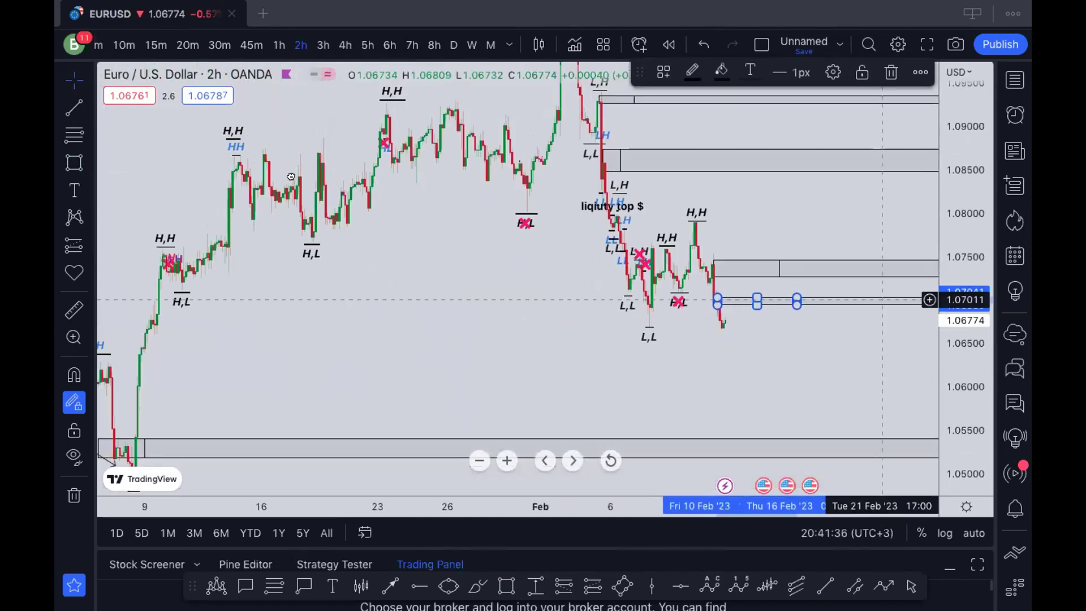
pyautogui.rightClick(883, 300)
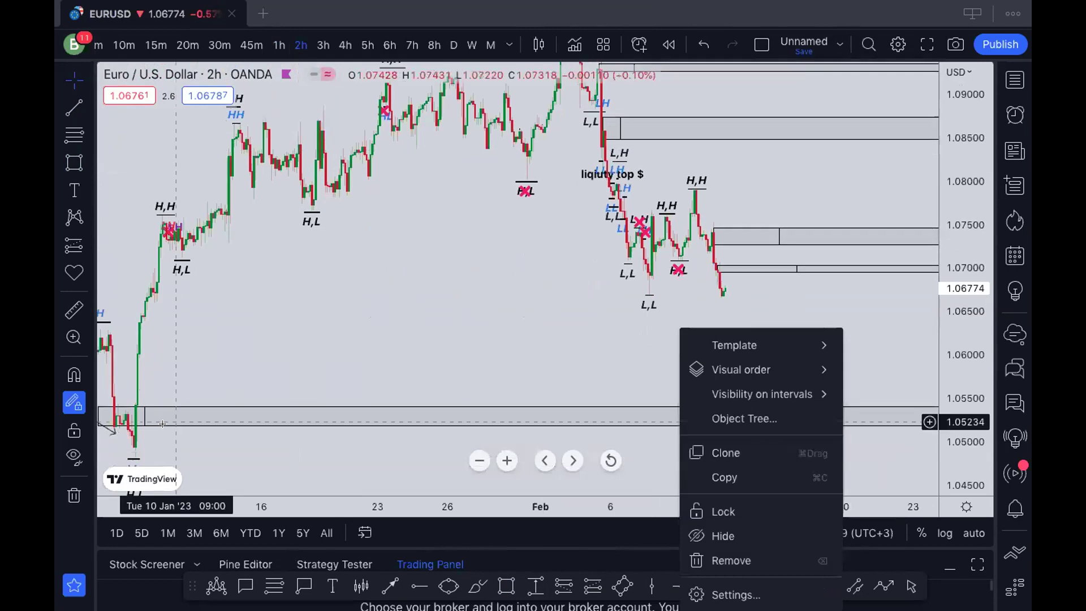
pyautogui.moveTo(267, 425)
pyautogui.mouseDown()
pyautogui.moveTo(358, 444)
pyautogui.moveTo(296, 443)
pyautogui.mouseUp()
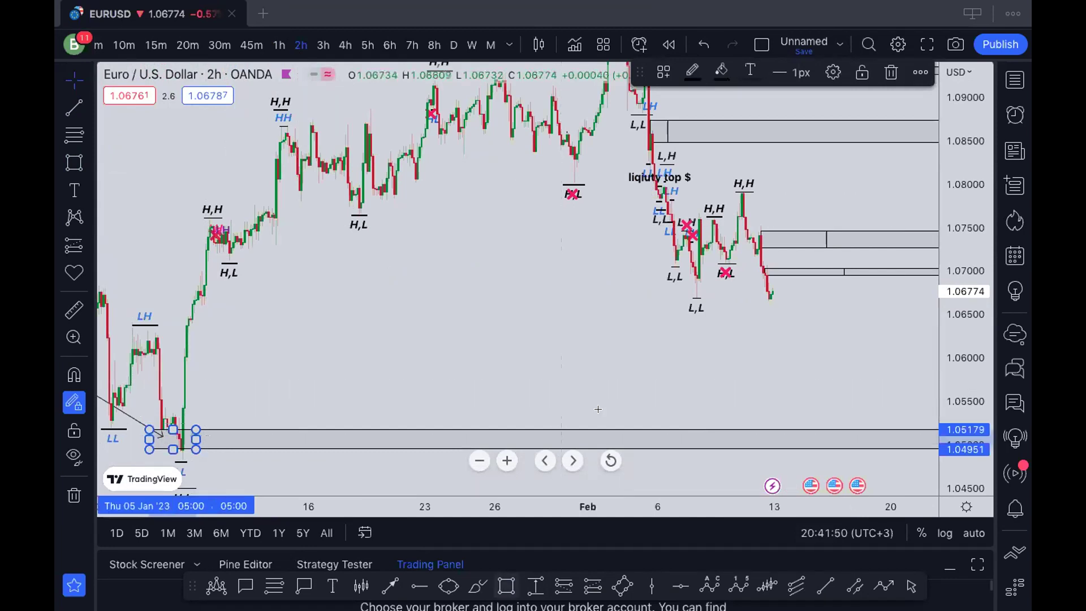
pyautogui.hotkey('alt', 'shift', 'r')
pyautogui.moveTo(252, 360)
pyautogui.mouseDown()
pyautogui.moveTo(744, 413)
pyautogui.moveTo(805, 406)
pyautogui.mouseUp()
pyautogui.press('Delete')
# Reset the chart view and pan so the dates run into early March.
pyautogui.click(905, 275)
pyautogui.rightClick(773, 258)
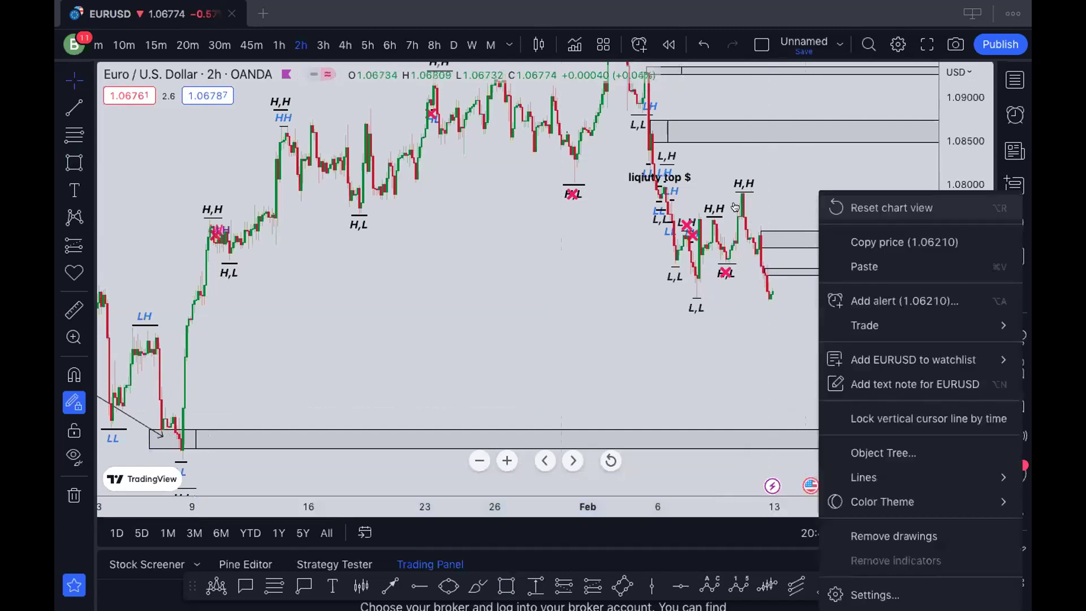
pyautogui.click(848, 206)
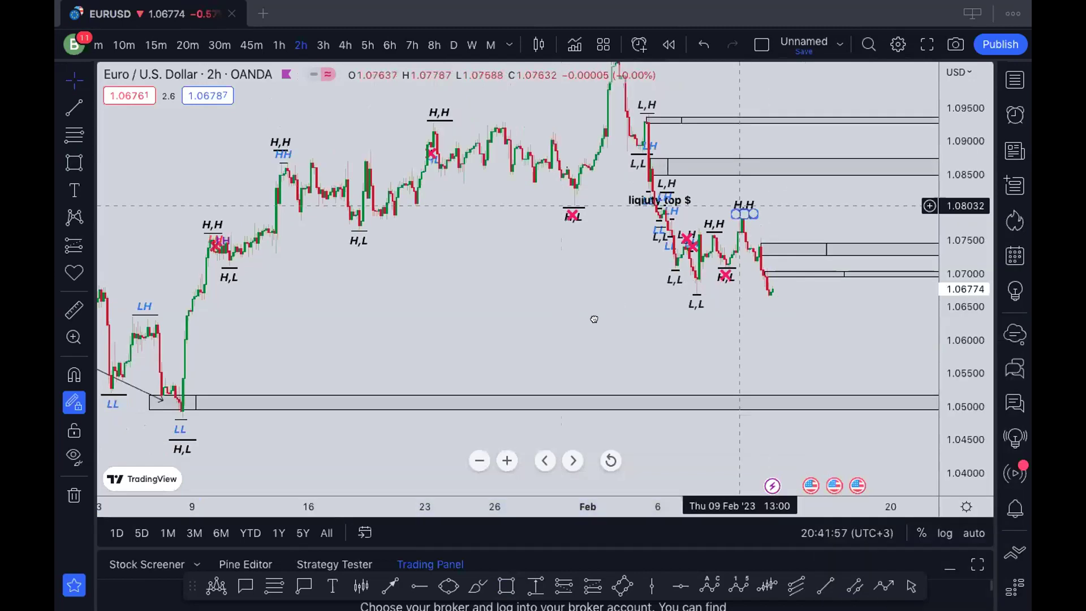
pyautogui.moveTo(618, 308); pyautogui.dragTo(602, 370)
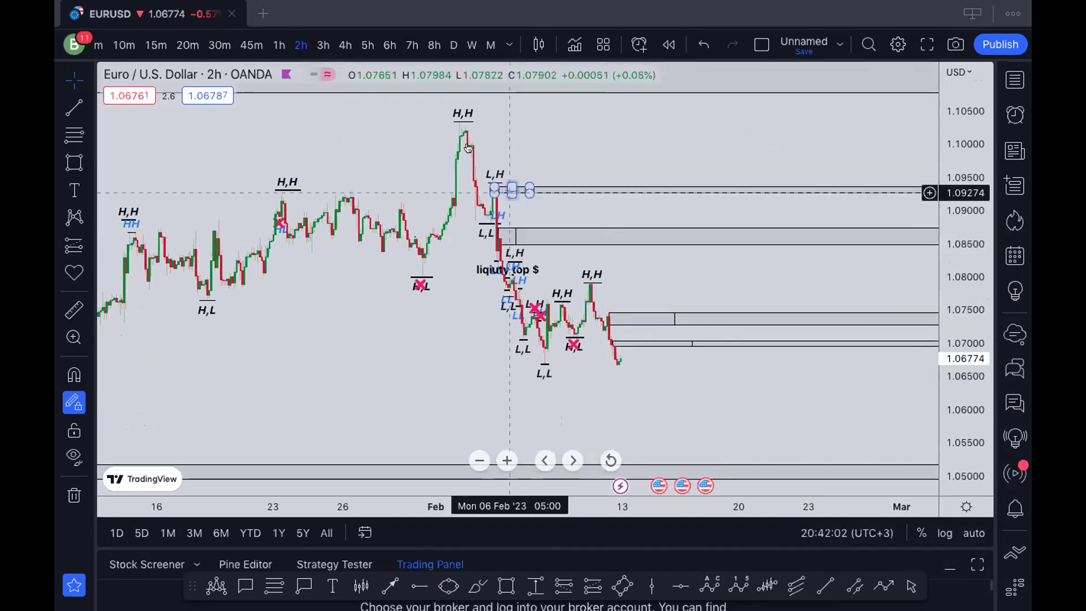
pyautogui.moveTo(613, 145); pyautogui.dragTo(615, 166)
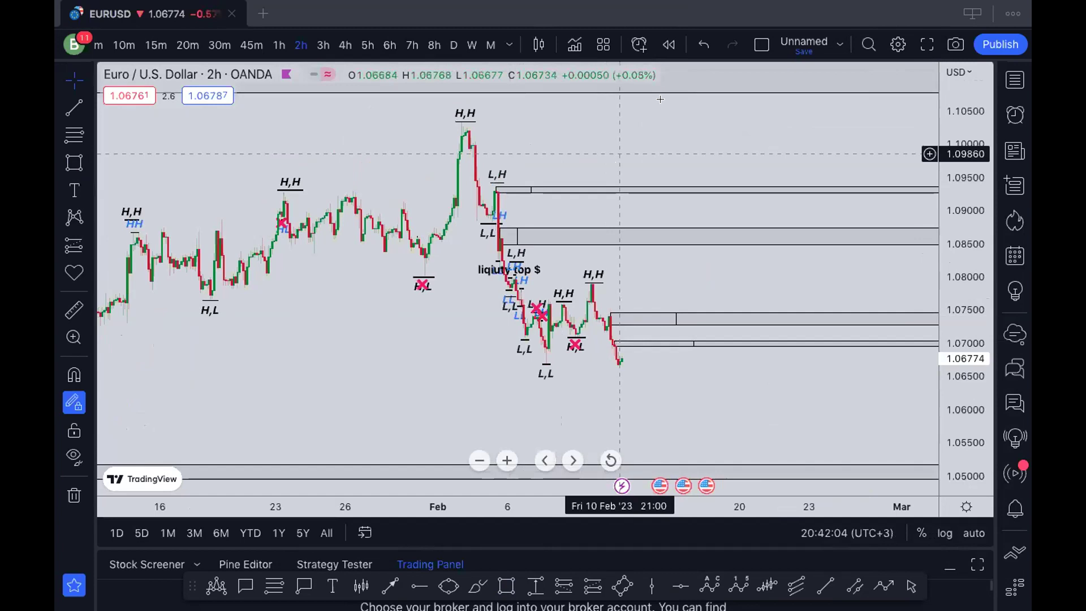
pyautogui.scroll(-2, 660, 99)
pyautogui.scroll(2, 732, 261)
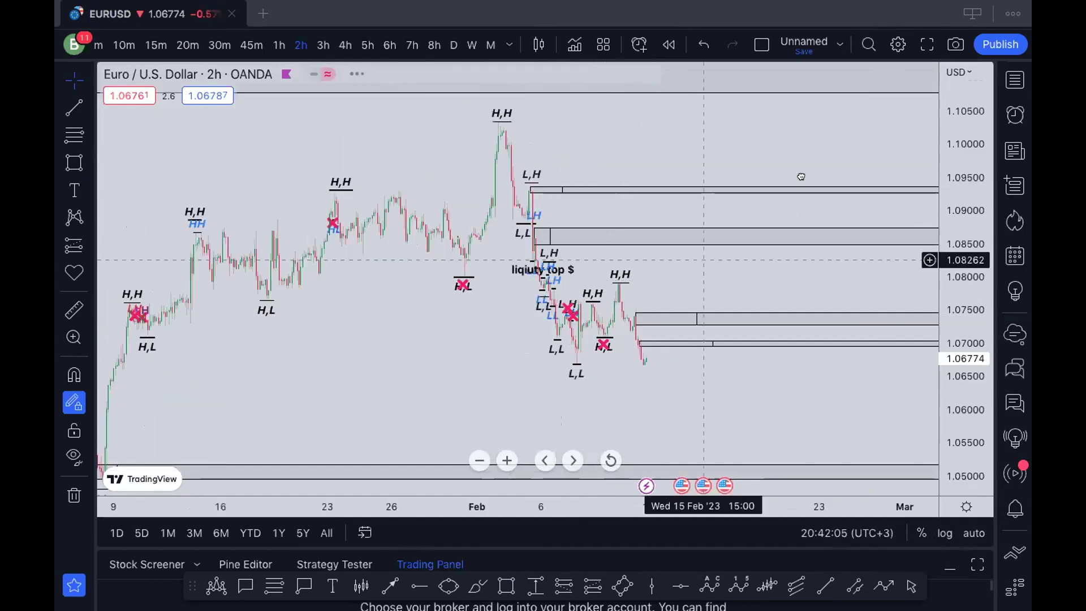
pyautogui.scroll(2, 801, 181)
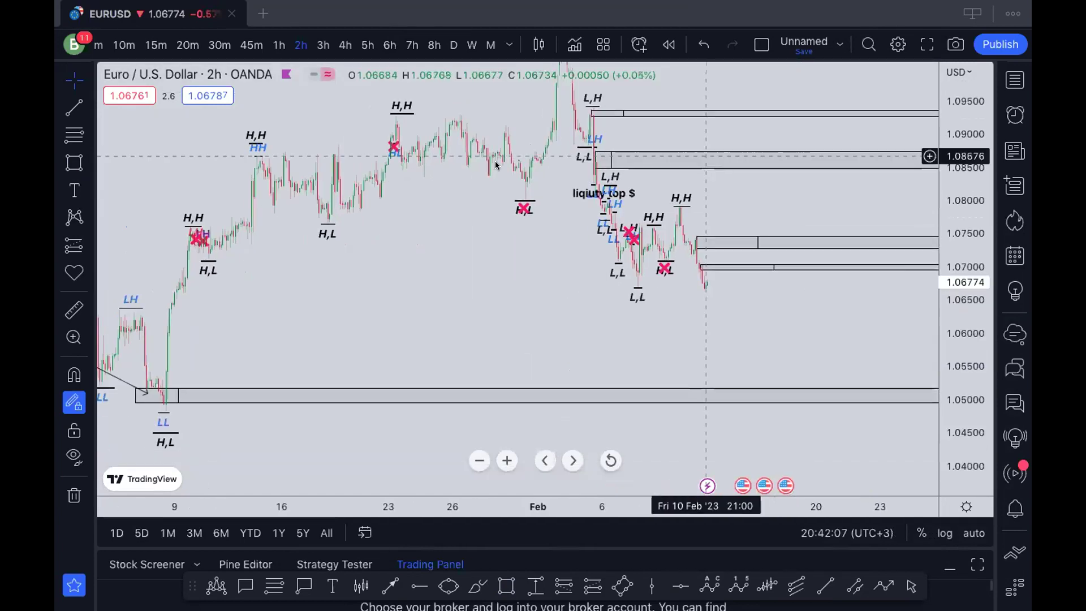
# On 1-hour EURUSD, sketch a path from the latest candle up near 1.0693, then down to about 1.0610.
pyautogui.write('1h')
pyautogui.press('Return')
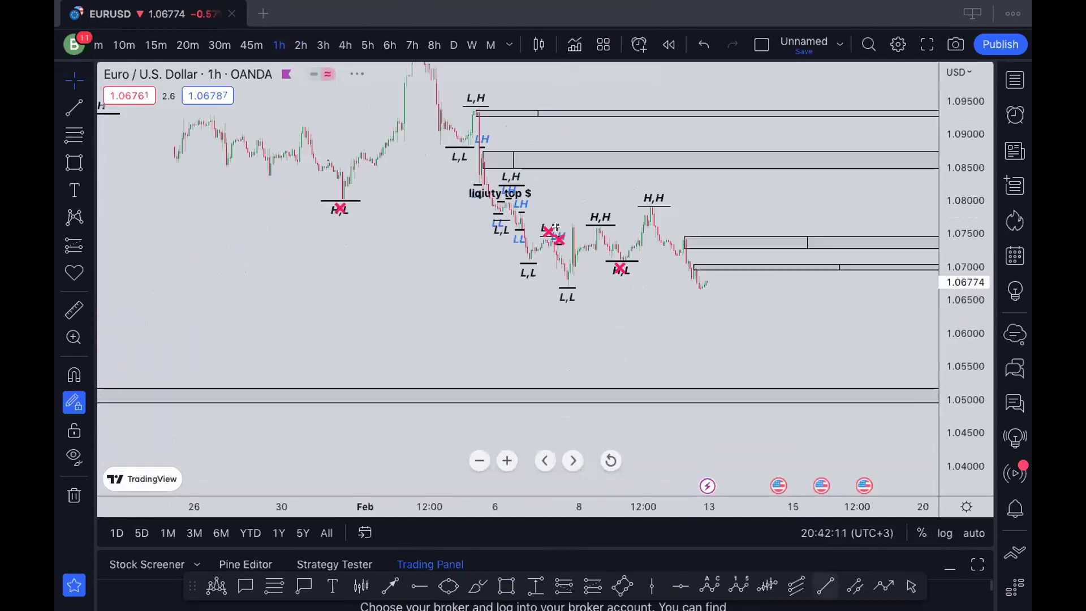
pyautogui.hotkey('alt', 't')
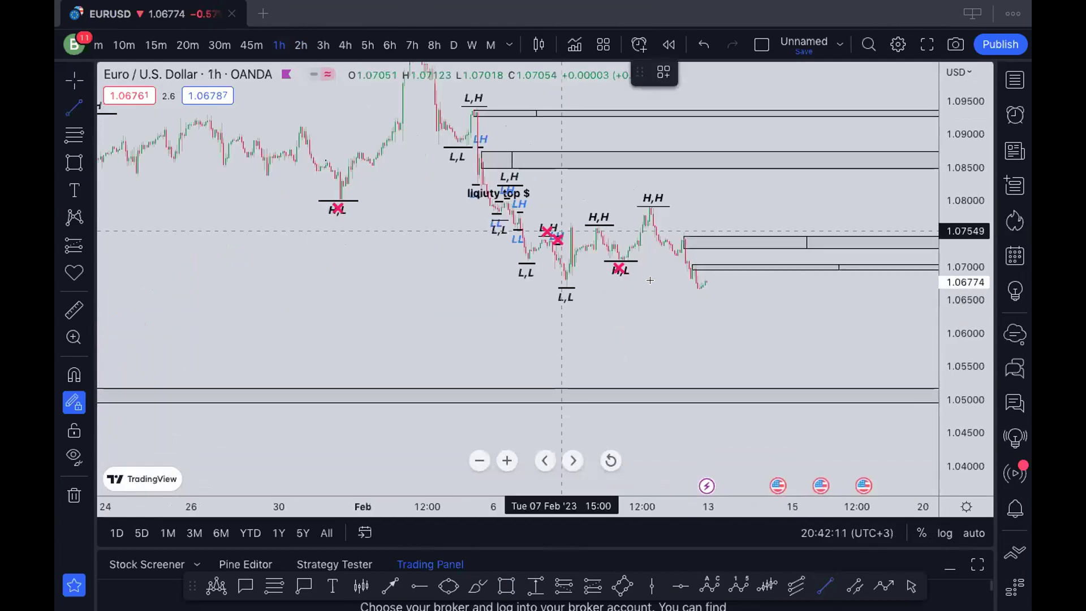
pyautogui.scroll(2, 650, 280)
pyautogui.click(653, 284)
pyautogui.click(686, 291)
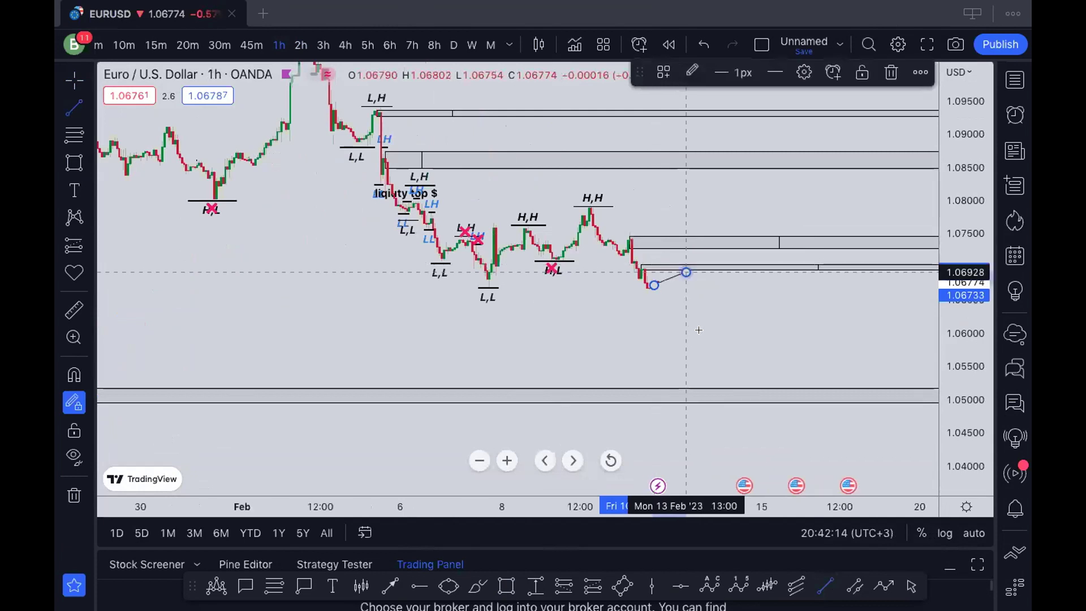
pyautogui.moveTo(578, 290); pyautogui.dragTo(494, 287)
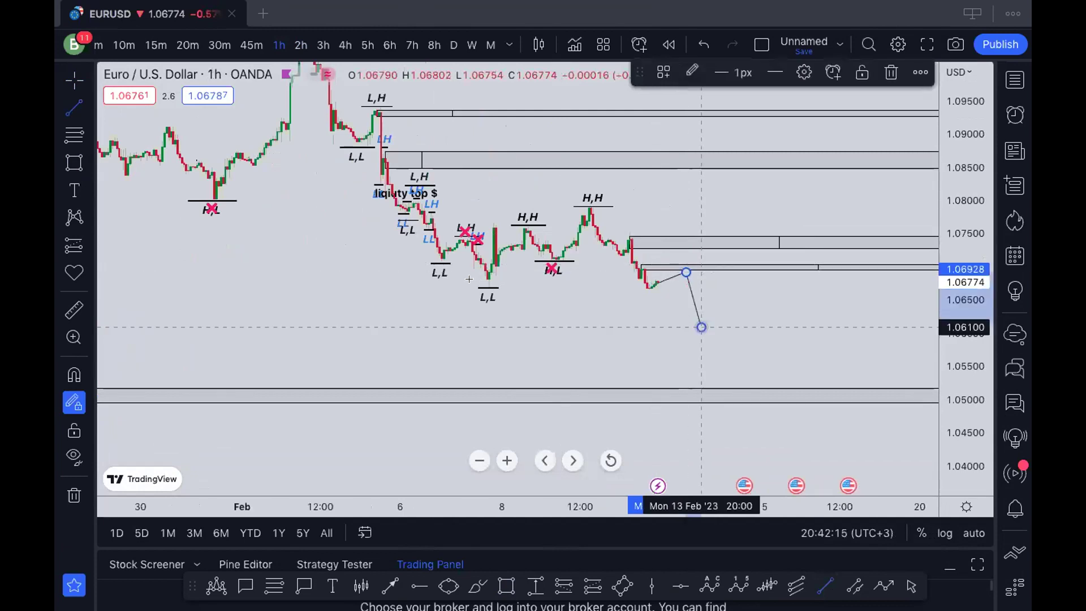
pyautogui.moveTo(709, 277); pyautogui.dragTo(723, 285)
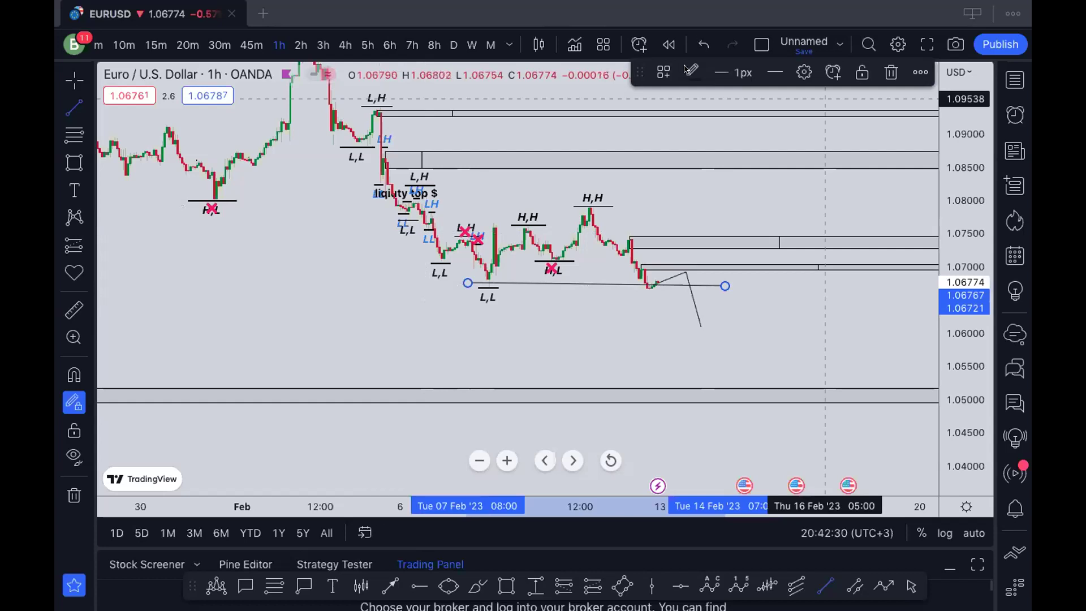
pyautogui.click(699, 44)
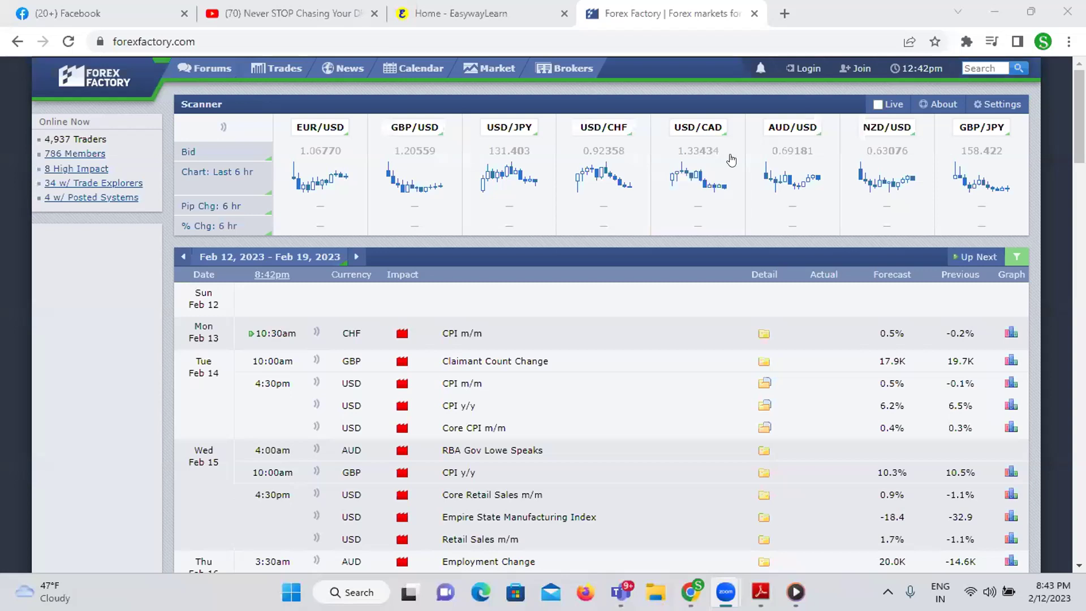
pyautogui.moveTo(192, 349); pyautogui.dragTo(211, 349)
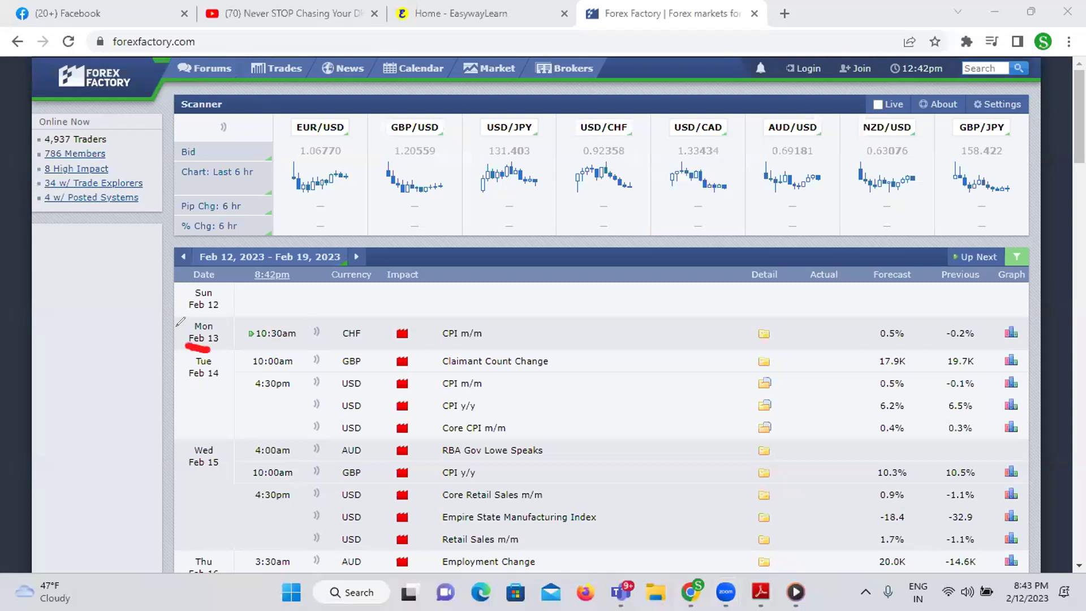
pyautogui.moveTo(327, 335)
pyautogui.mouseDown()
pyautogui.moveTo(430, 320)
pyautogui.moveTo(331, 336)
pyautogui.moveTo(371, 327)
pyautogui.mouseUp()
pyautogui.moveTo(433, 305)
pyautogui.mouseDown()
pyautogui.moveTo(377, 329)
pyautogui.moveTo(223, 324)
pyautogui.mouseUp()
# Bracket Tue Feb 14 in red, circle GBP, box the USD currencies, and tick the CPI releases.
pyautogui.moveTo(191, 373)
pyautogui.mouseDown()
pyautogui.moveTo(179, 432)
pyautogui.moveTo(620, 423)
pyautogui.mouseUp()
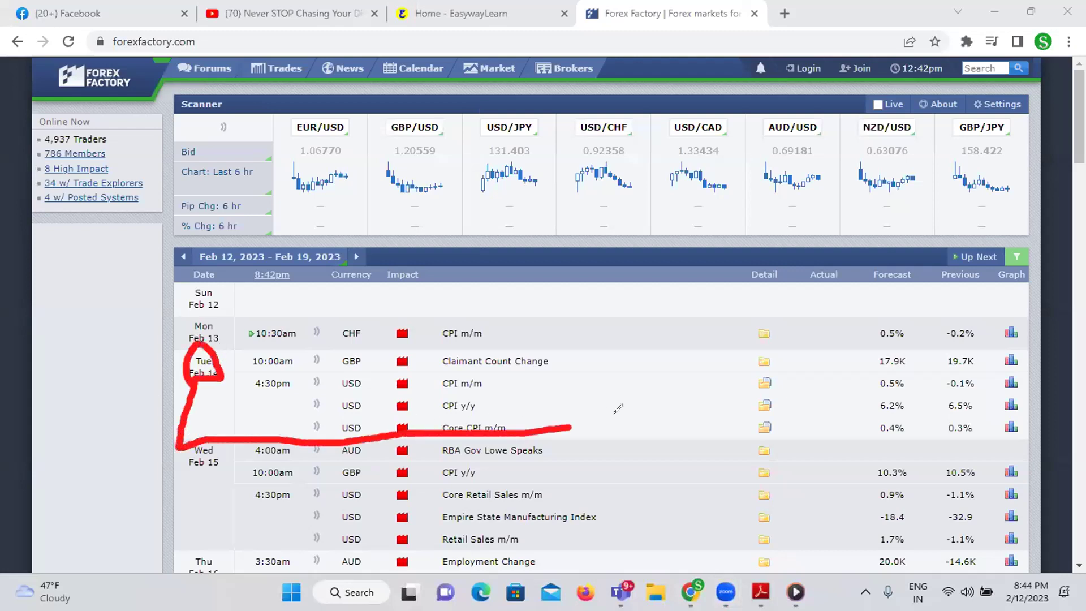
pyautogui.moveTo(328, 374)
pyautogui.mouseDown()
pyautogui.moveTo(340, 382)
pyautogui.moveTo(342, 438)
pyautogui.moveTo(371, 391)
pyautogui.moveTo(364, 359)
pyautogui.mouseUp()
pyautogui.moveTo(443, 365); pyautogui.dragTo(492, 362)
pyautogui.moveTo(455, 398); pyautogui.dragTo(583, 375)
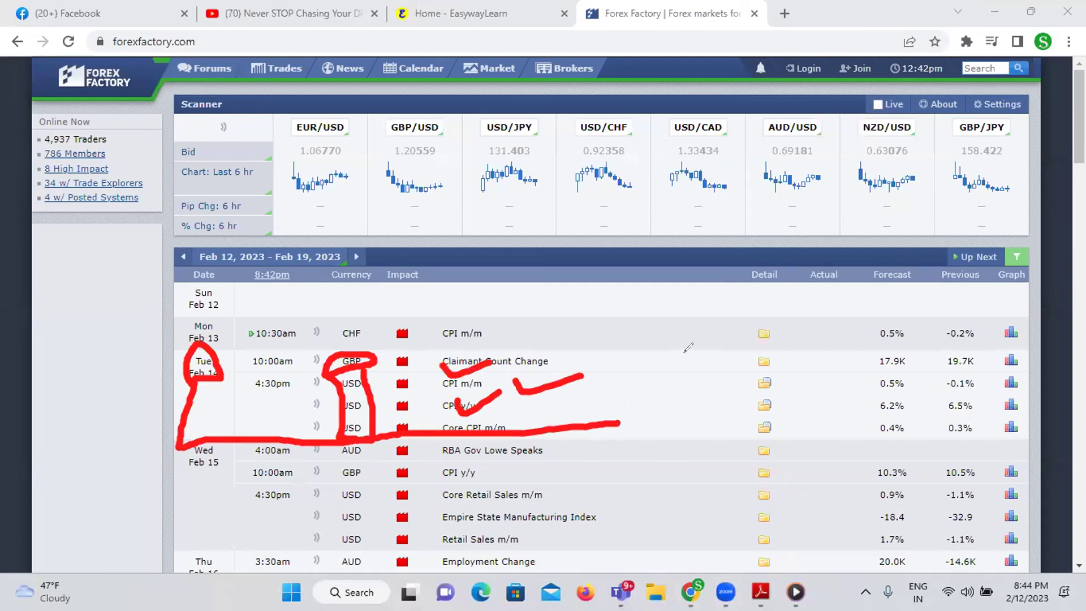
# Mark the detail icons and the Actual, Forecast and Previous columns, then erase those marks.
pyautogui.moveTo(743, 335)
pyautogui.mouseDown()
pyautogui.moveTo(768, 322)
pyautogui.moveTo(797, 432)
pyautogui.moveTo(737, 440)
pyautogui.moveTo(744, 325)
pyautogui.mouseUp()
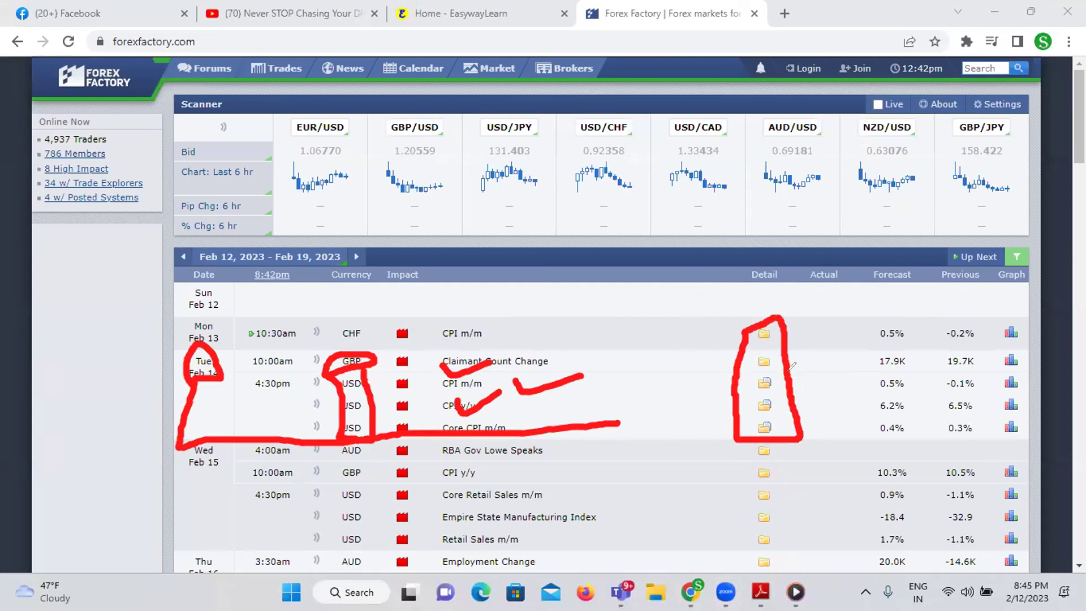
pyautogui.moveTo(809, 293)
pyautogui.mouseDown()
pyautogui.moveTo(838, 260)
pyautogui.moveTo(828, 313)
pyautogui.moveTo(926, 444)
pyautogui.mouseUp()
pyautogui.moveTo(931, 279); pyautogui.dragTo(993, 450)
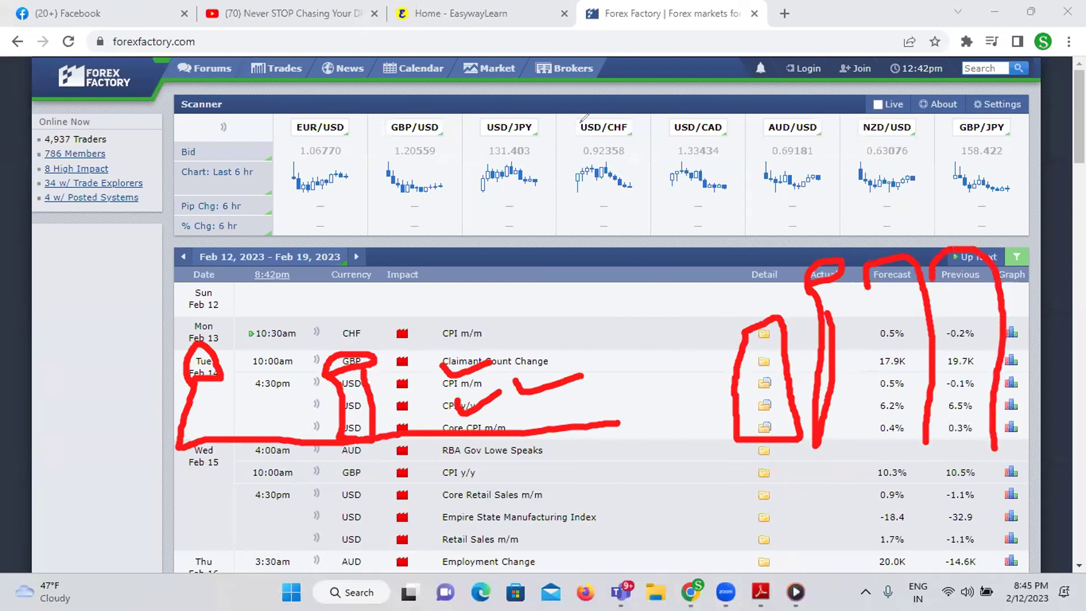
pyautogui.click(748, 334)
pyautogui.moveTo(822, 317); pyautogui.dragTo(996, 317)
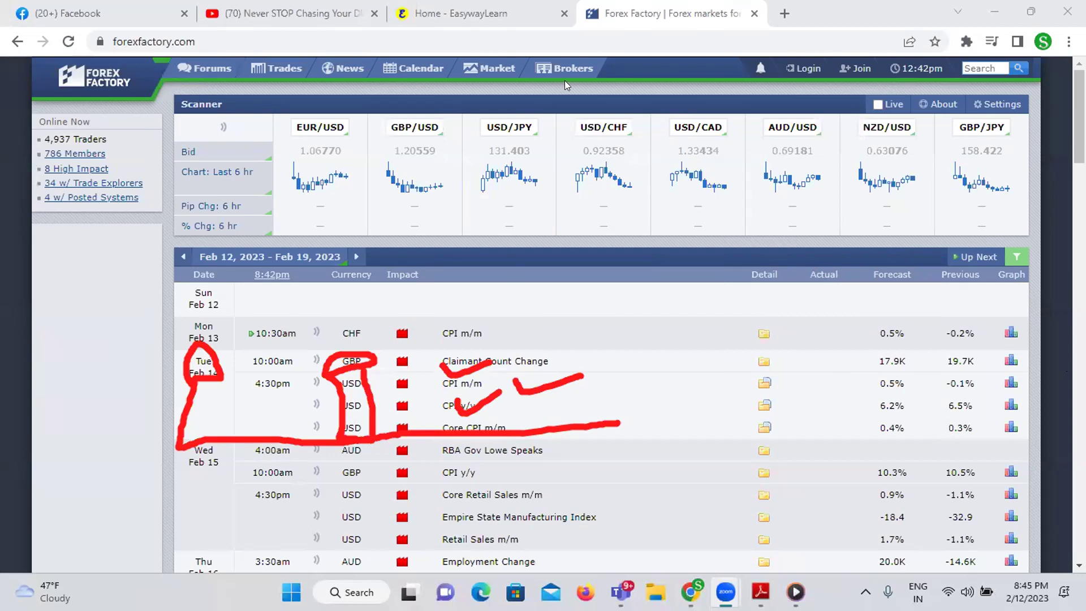
# Erase Tuesday's date bracket and underline, the CPI check marks, and the currency box.
pyautogui.click(508, 431)
pyautogui.click(516, 385)
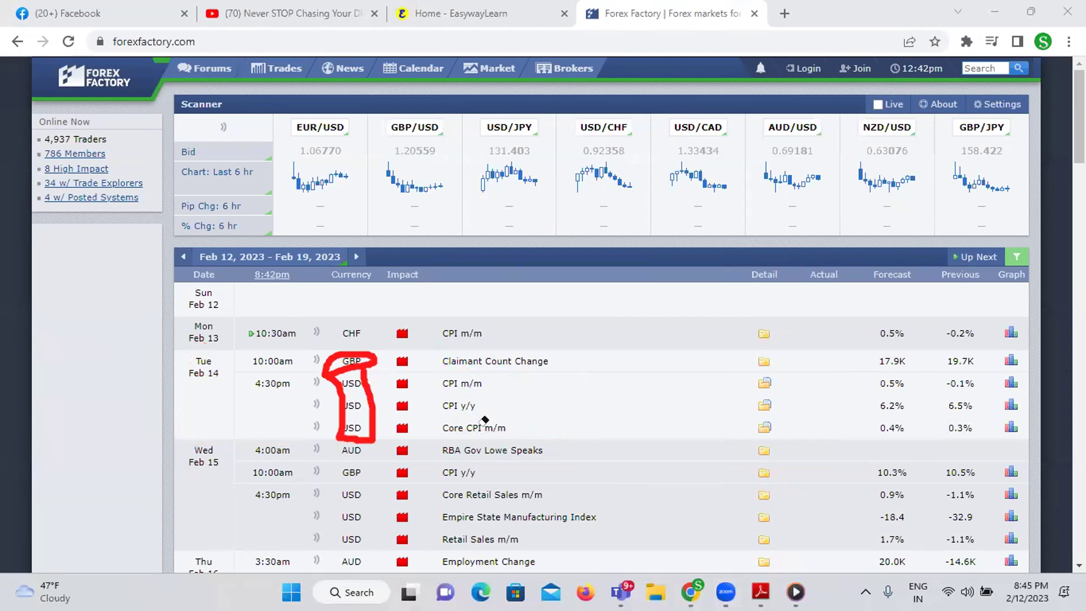
pyautogui.click(347, 415)
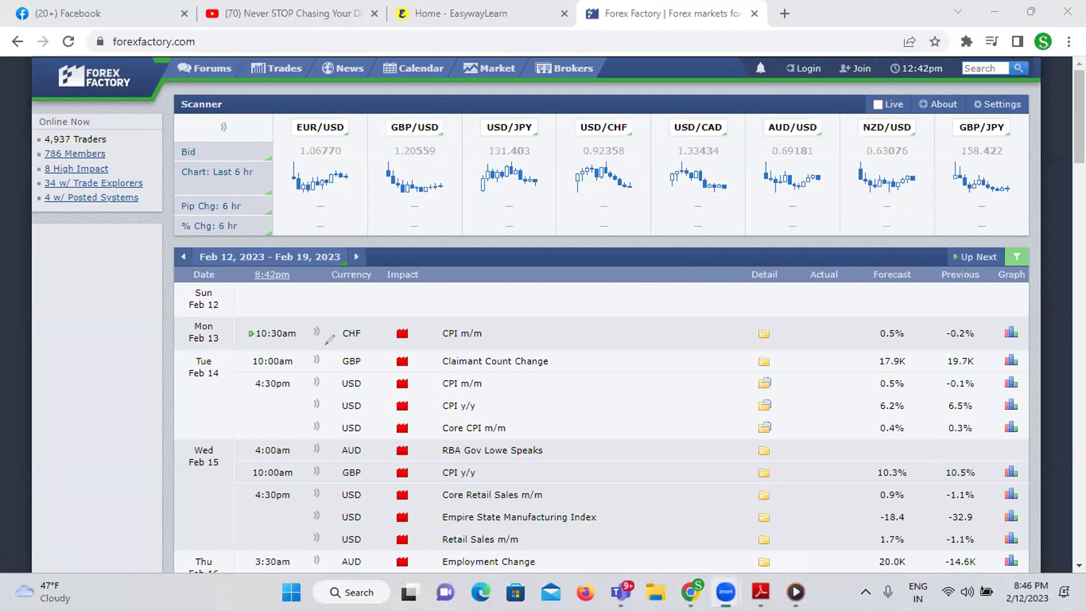
pyautogui.moveTo(209, 436)
pyautogui.mouseDown()
pyautogui.moveTo(226, 444)
pyautogui.moveTo(199, 485)
pyautogui.mouseUp()
pyautogui.moveTo(225, 446); pyautogui.dragTo(401, 440)
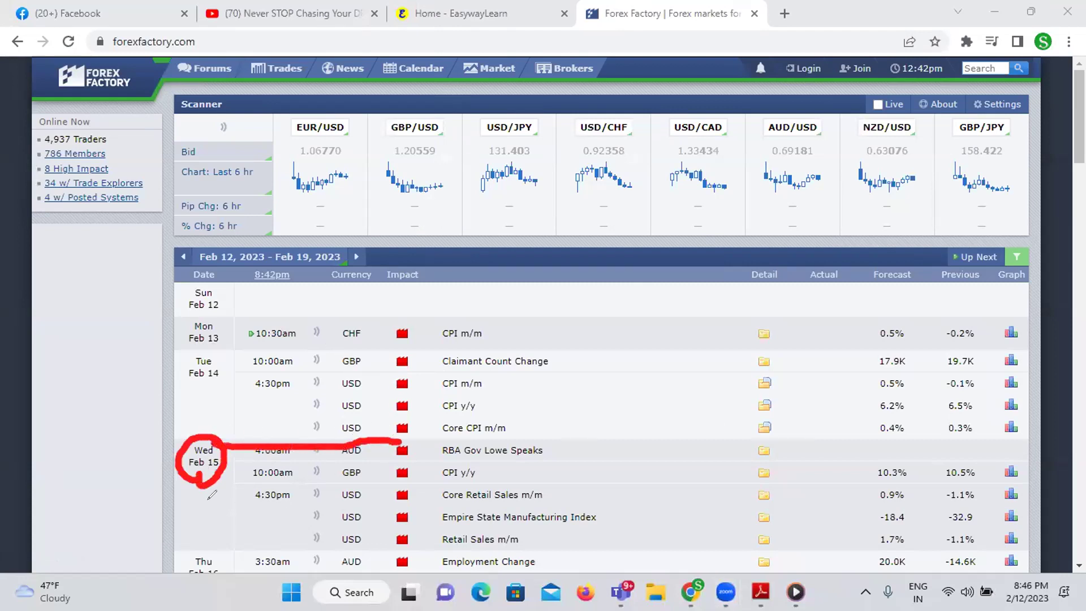
pyautogui.moveTo(196, 477)
pyautogui.mouseDown()
pyautogui.moveTo(192, 532)
pyautogui.moveTo(206, 545)
pyautogui.moveTo(472, 538)
pyautogui.mouseUp()
pyautogui.moveTo(327, 465); pyautogui.dragTo(328, 532)
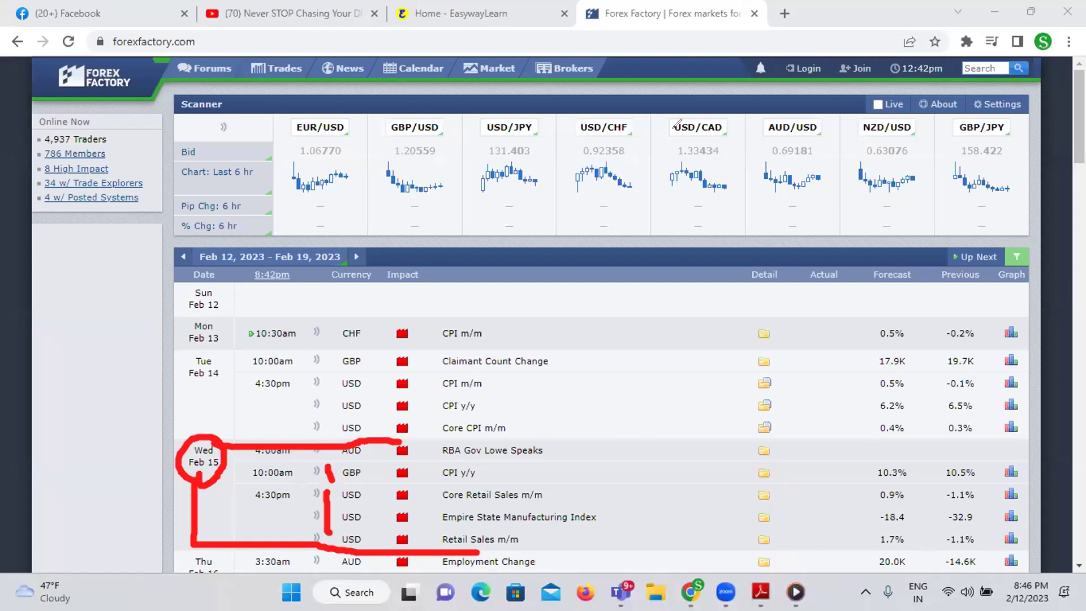
pyautogui.moveTo(192, 430); pyautogui.dragTo(292, 438)
pyautogui.click(325, 512)
pyautogui.click(328, 475)
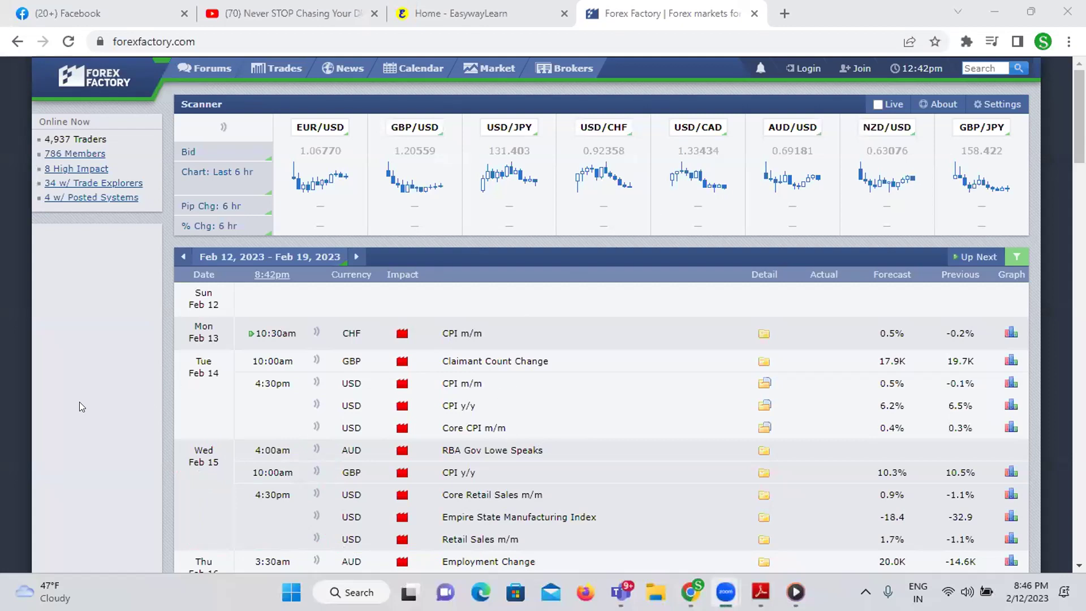
# Show Thu–Sun Feb 16–19 and circle Thu Feb 16 in red, underlining through PPI m/m.
pyautogui.scroll(-3, 91, 382)
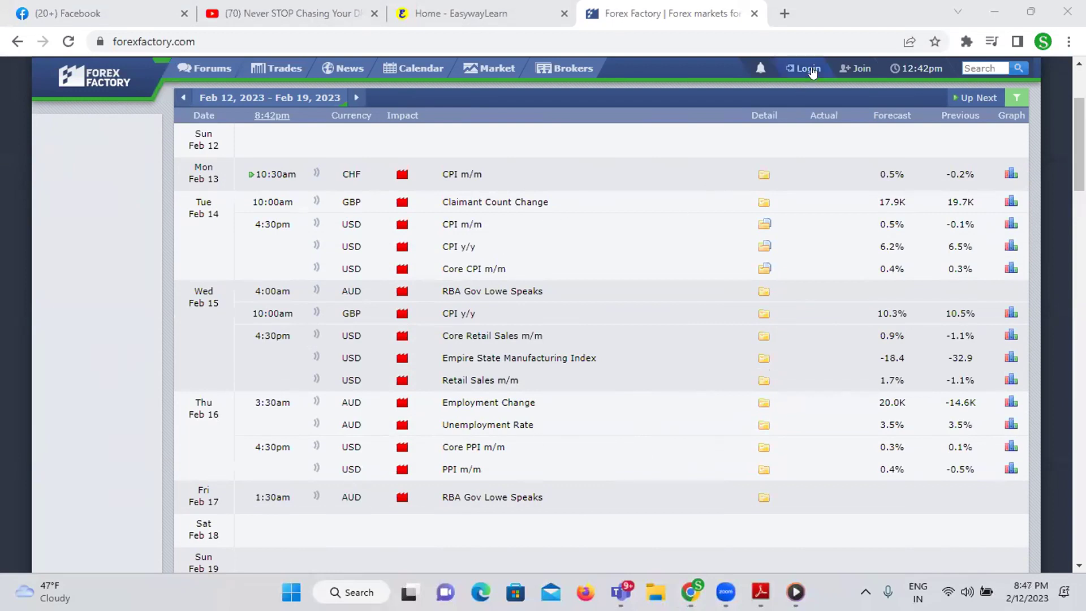
pyautogui.moveTo(210, 390)
pyautogui.mouseDown()
pyautogui.moveTo(182, 469)
pyautogui.moveTo(220, 459)
pyautogui.moveTo(294, 470)
pyautogui.moveTo(539, 465)
pyautogui.mouseUp()
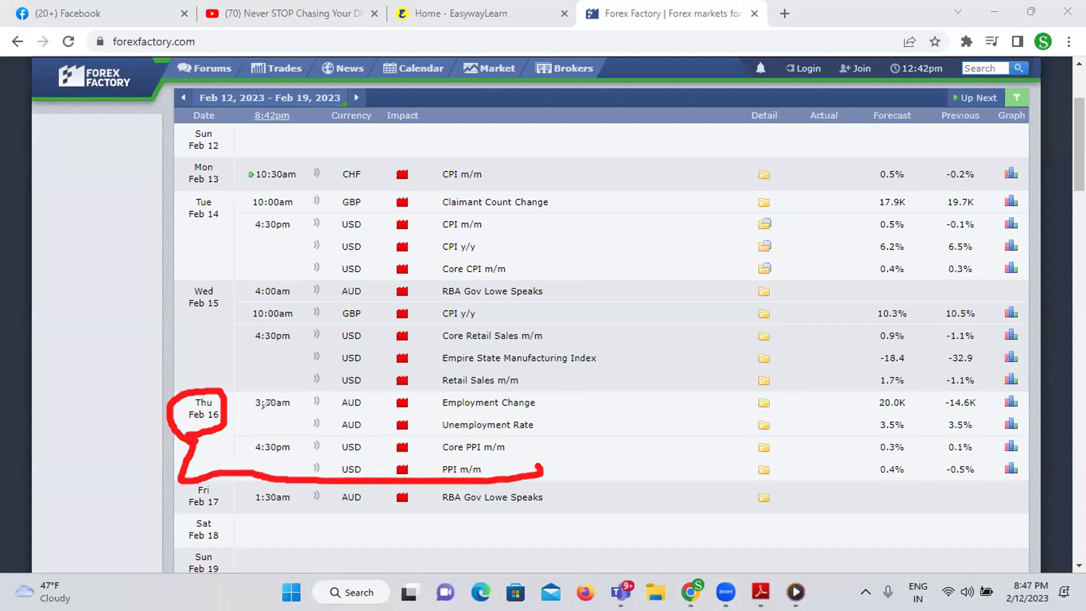
# Draw red lines marking off Thursday Feb 16's events from Wednesday's on the calendar.
pyautogui.moveTo(226, 400); pyautogui.dragTo(598, 389)
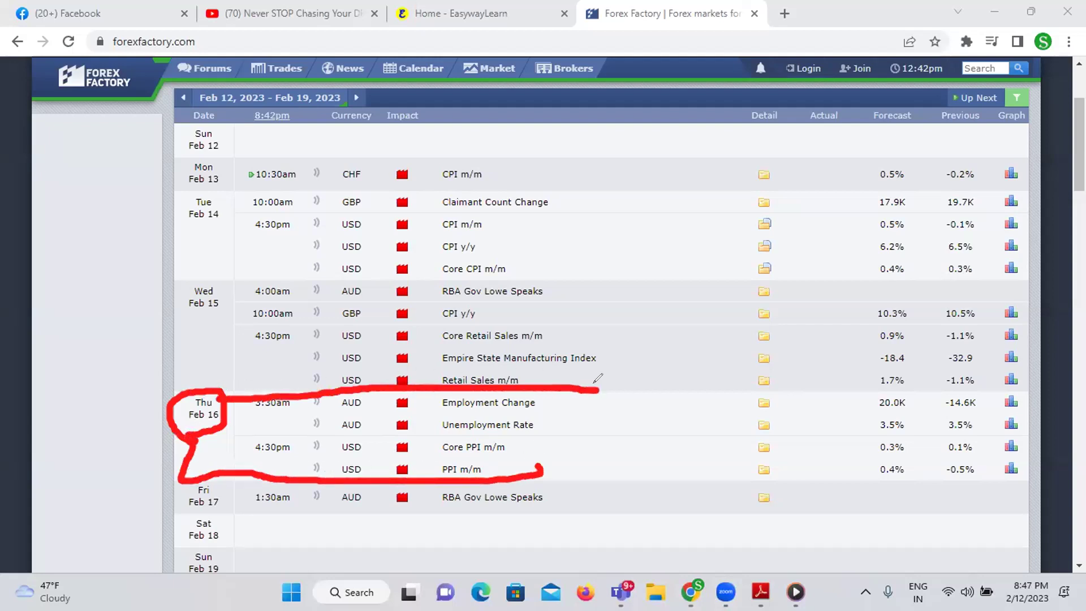
pyautogui.moveTo(312, 406)
pyautogui.mouseDown()
pyautogui.moveTo(320, 421)
pyautogui.moveTo(301, 423)
pyautogui.moveTo(315, 409)
pyautogui.moveTo(308, 475)
pyautogui.mouseUp()
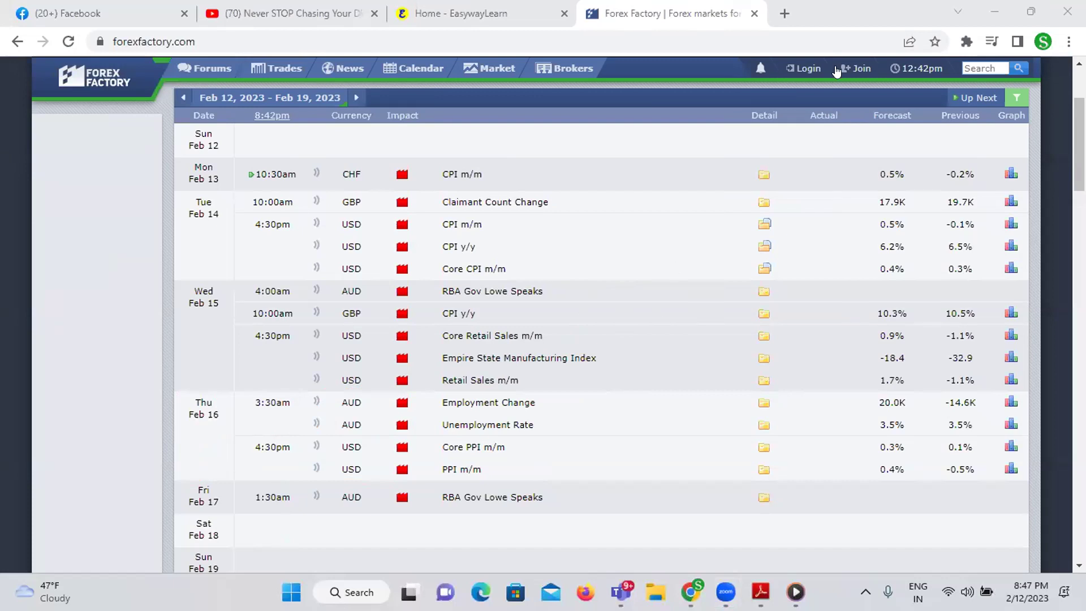
pyautogui.moveTo(335, 512)
pyautogui.mouseDown()
pyautogui.moveTo(560, 474)
pyautogui.moveTo(346, 512)
pyautogui.mouseUp()
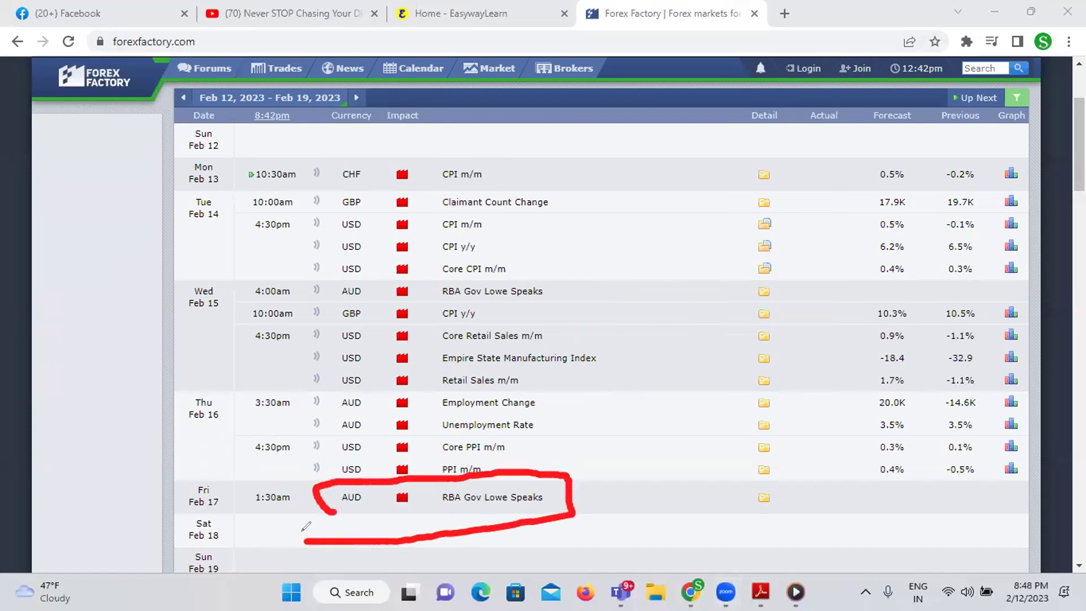
pyautogui.moveTo(196, 495)
pyautogui.mouseDown()
pyautogui.moveTo(263, 478)
pyautogui.moveTo(223, 509)
pyautogui.mouseUp()
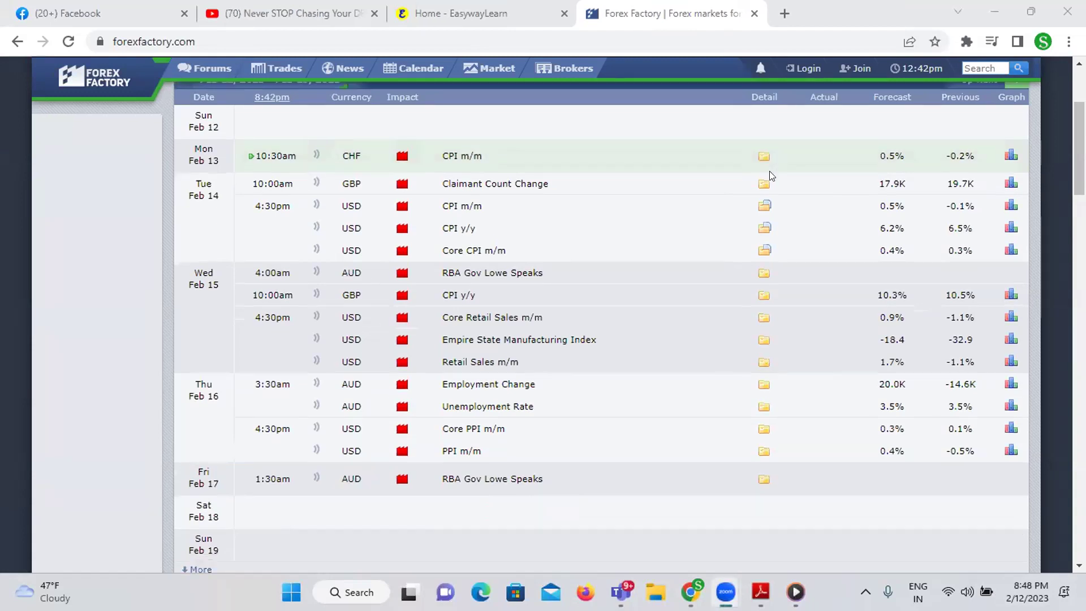
pyautogui.scroll(-7, 769, 171)
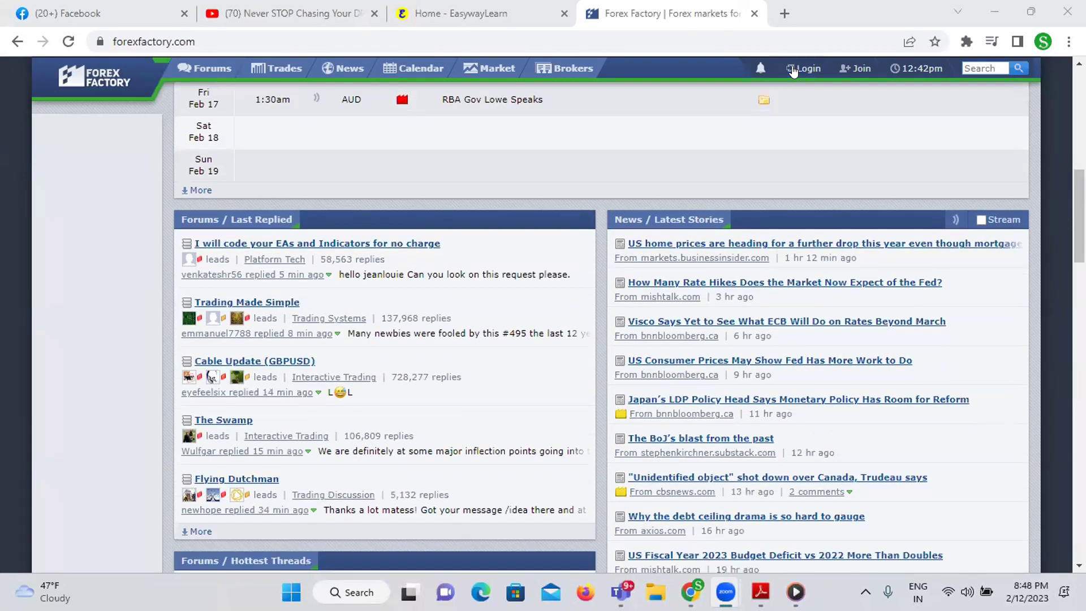
pyautogui.moveTo(583, 204); pyautogui.dragTo(970, 576)
pyautogui.moveTo(594, 206); pyautogui.dragTo(581, 437)
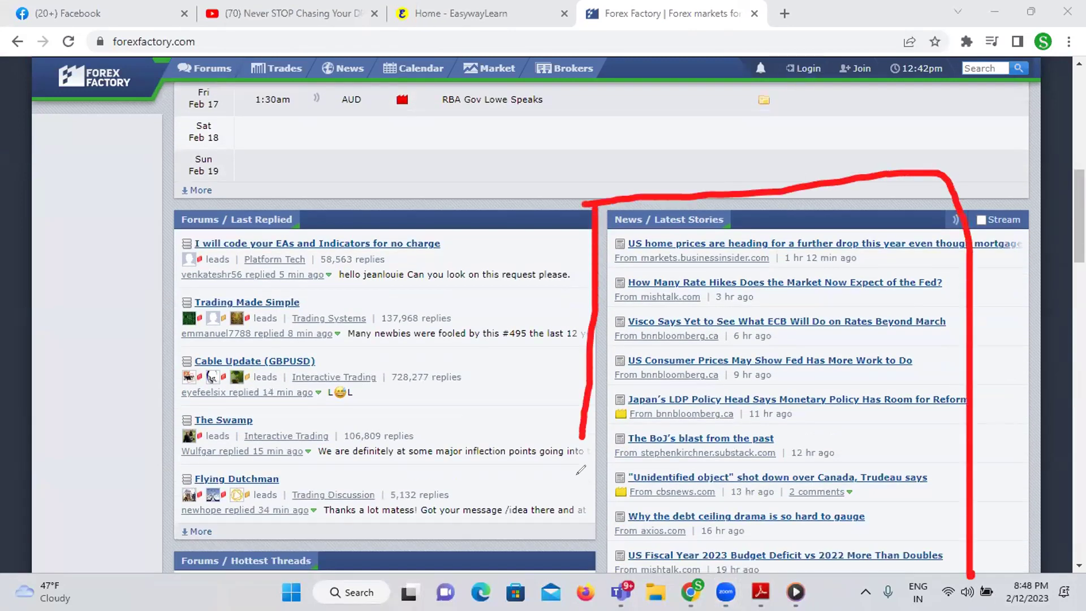
pyautogui.moveTo(555, 314)
pyautogui.mouseDown()
pyautogui.moveTo(675, 218)
pyautogui.moveTo(862, 111)
pyautogui.mouseUp()
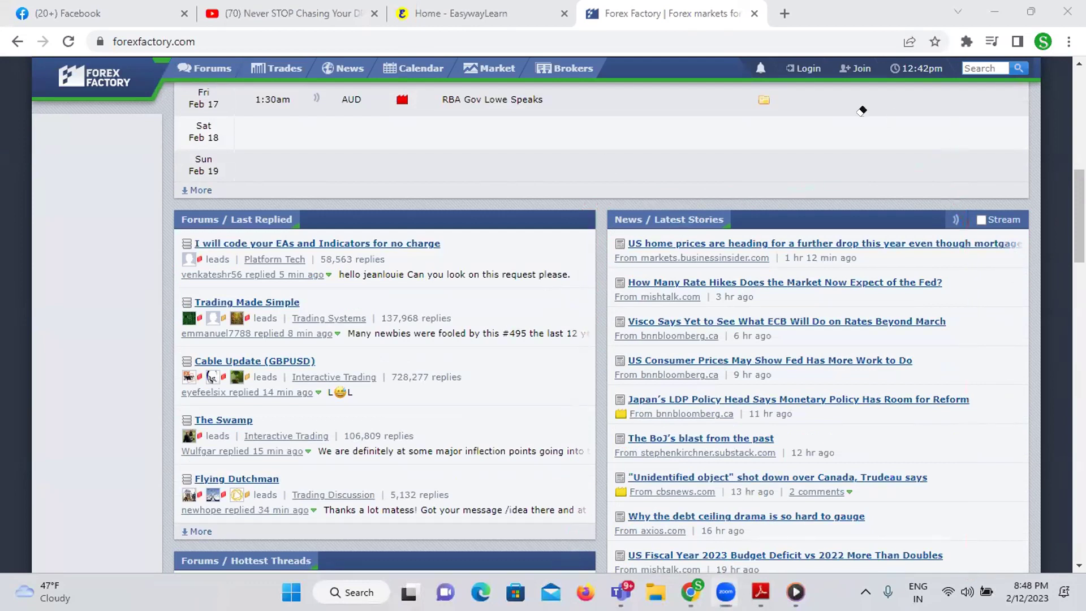
pyautogui.scroll(4, 820, 145)
pyautogui.scroll(3, 820, 146)
pyautogui.scroll(3, 812, 136)
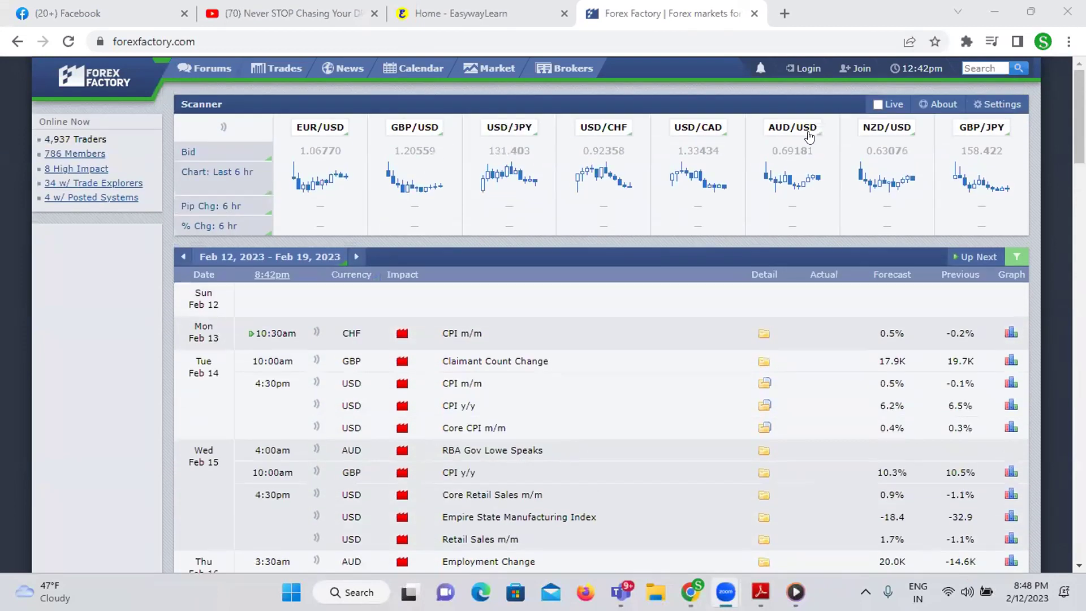
pyautogui.scroll(-3, 809, 139)
pyautogui.scroll(-1, 806, 141)
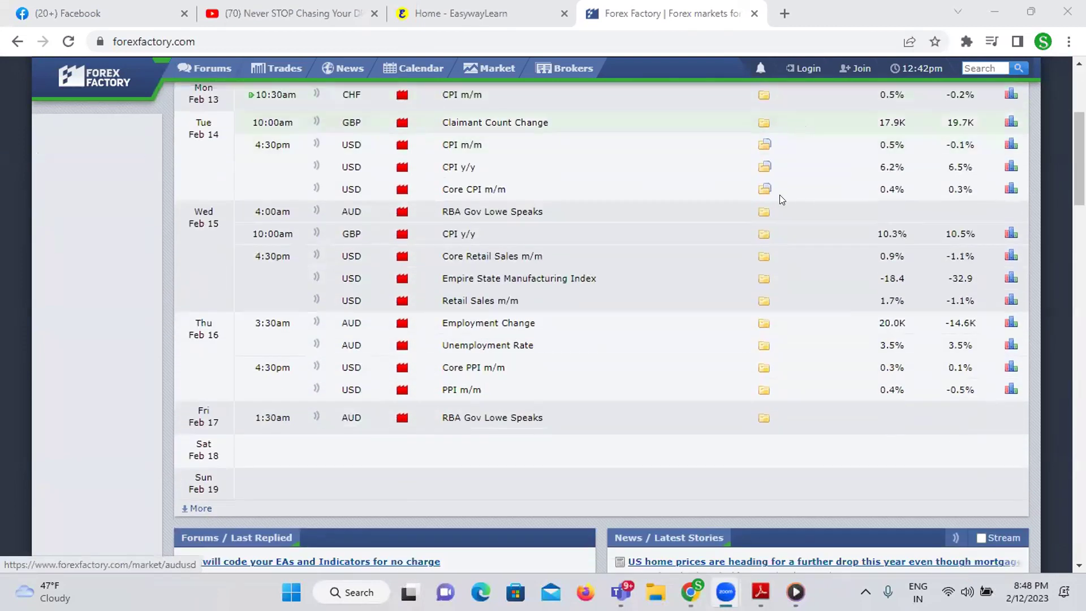
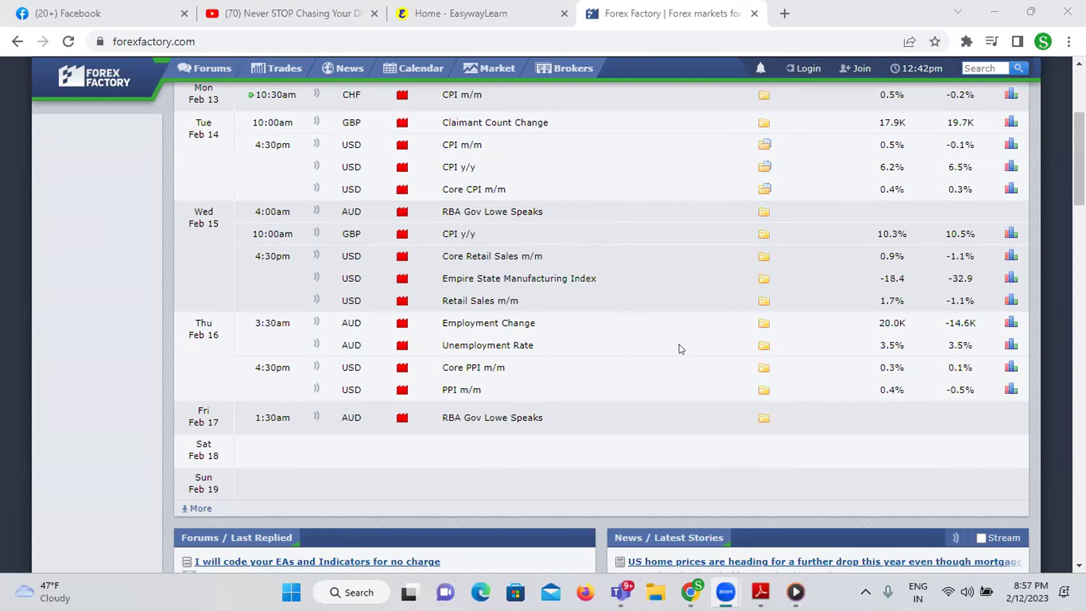
# Switch from the browser's economic calendar to Media Player playing the SomForex promo video.
pyautogui.click(795, 591)
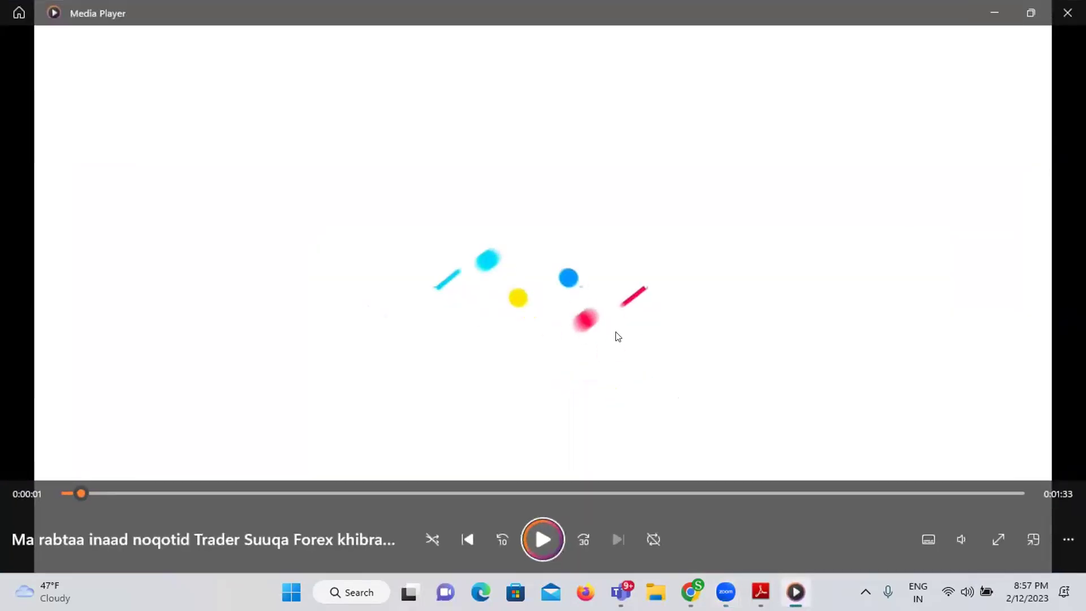